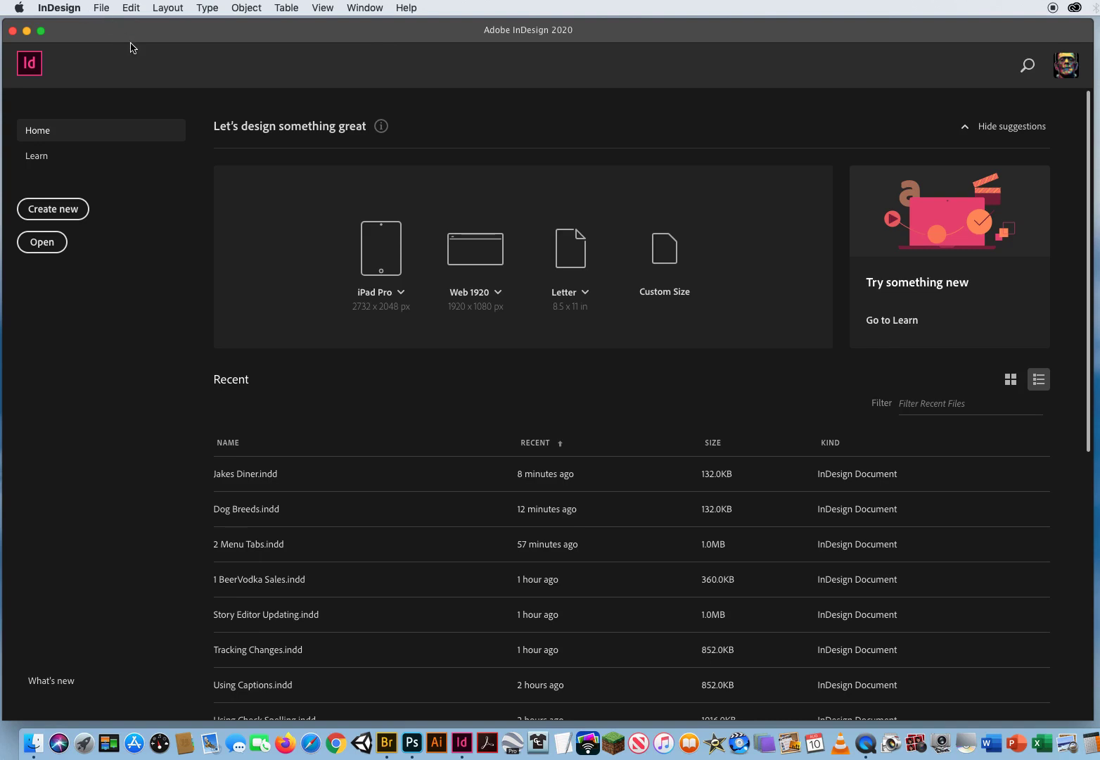
Step: Open Object Styles.indd from the 2 Object Styles folder inside ID CH.7 Using Styles
left_click(103, 9)
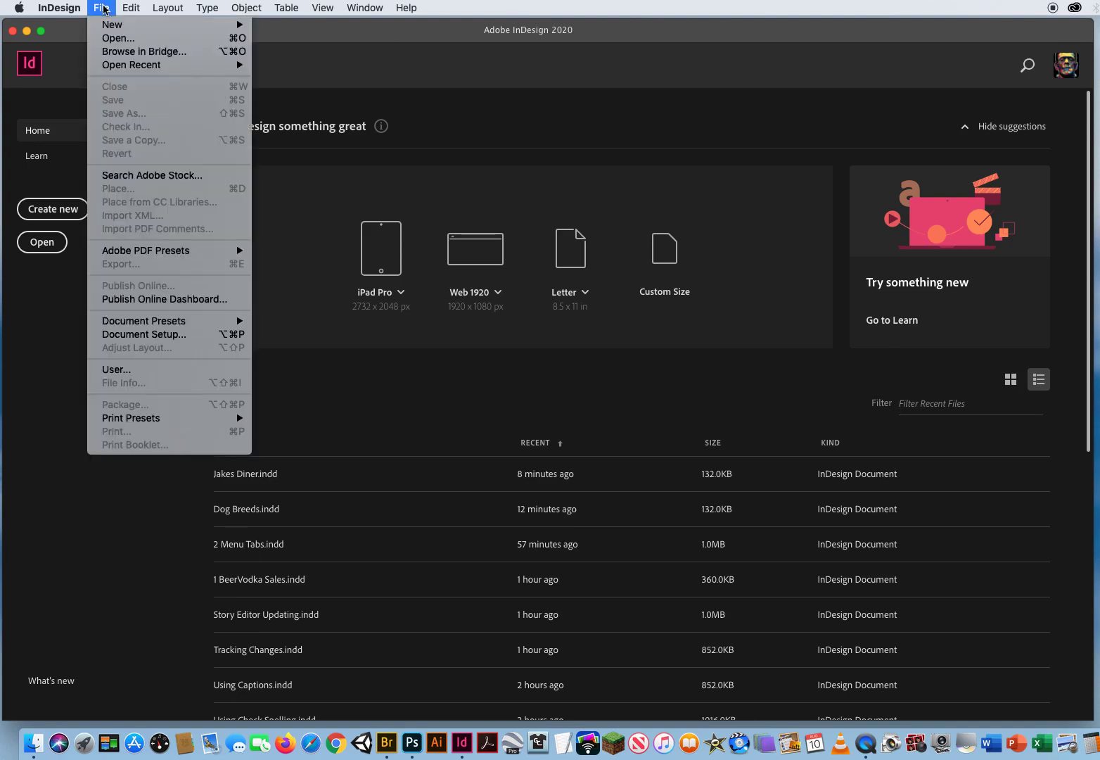
left_click(118, 38)
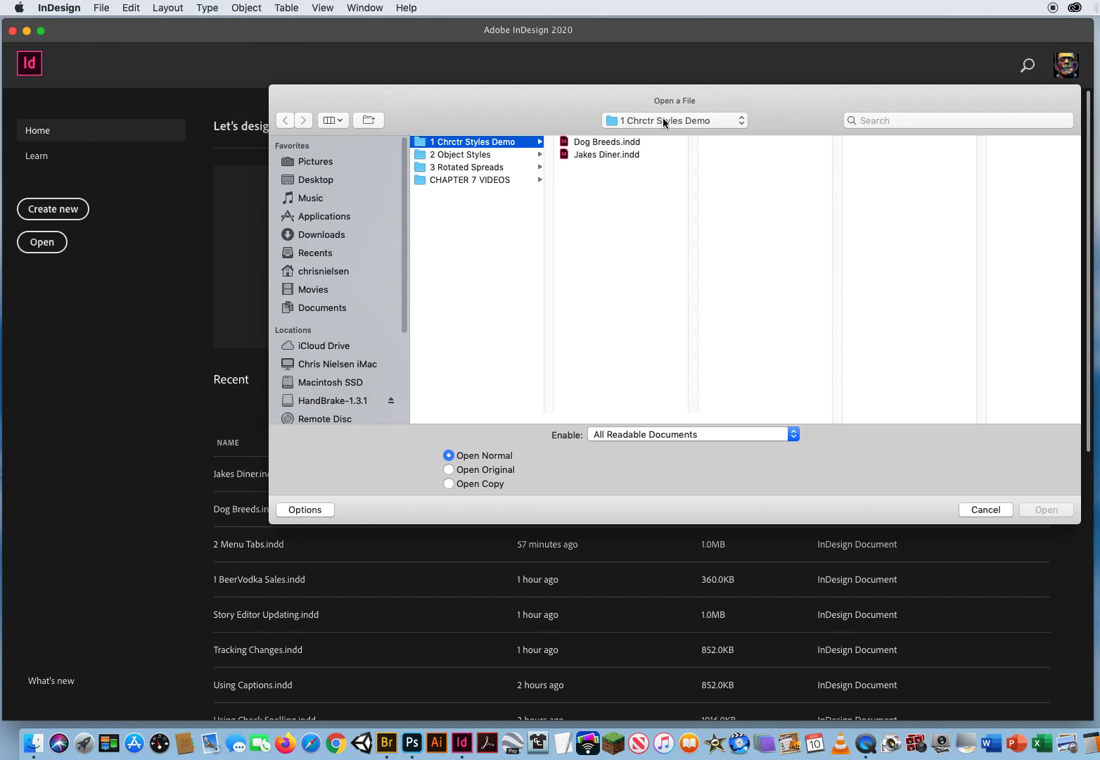
left_click(662, 120)
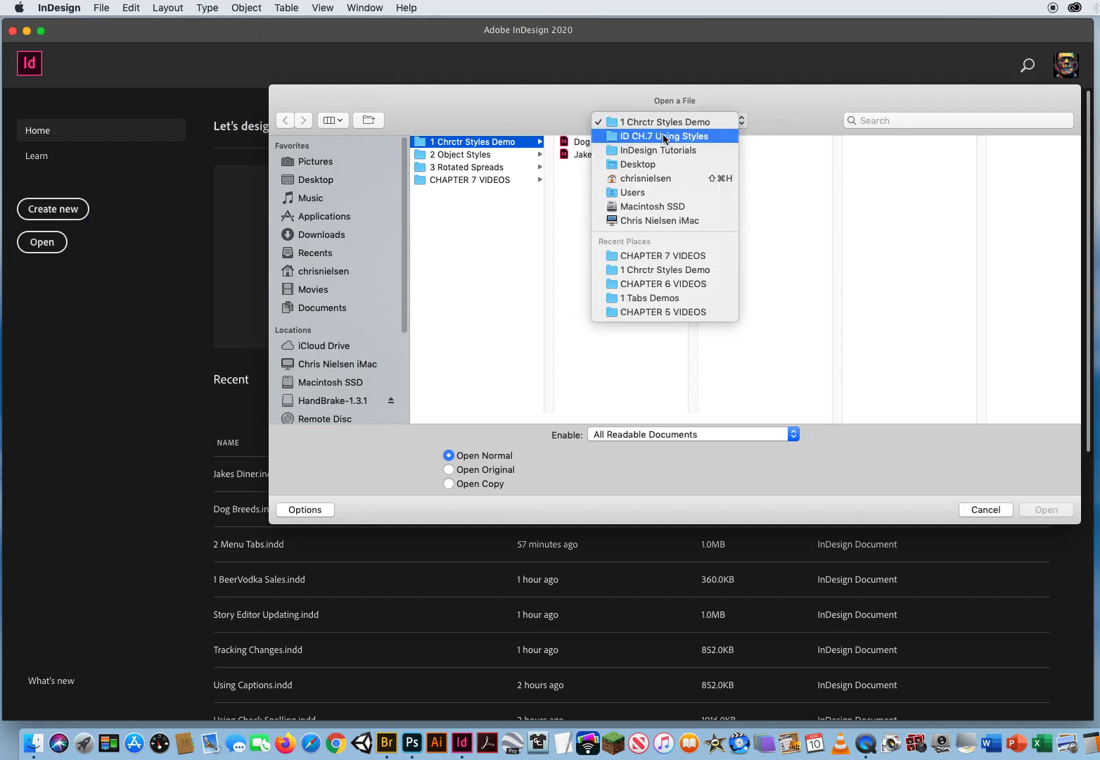
left_click(672, 135)
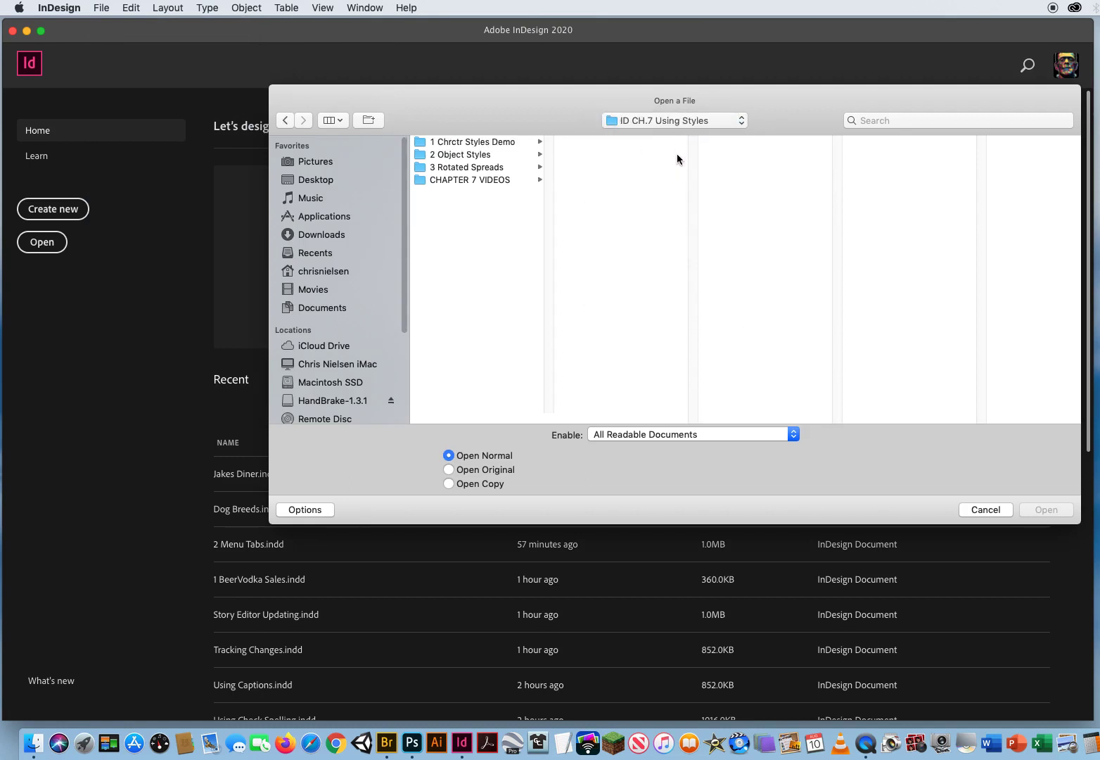
left_click(445, 156)
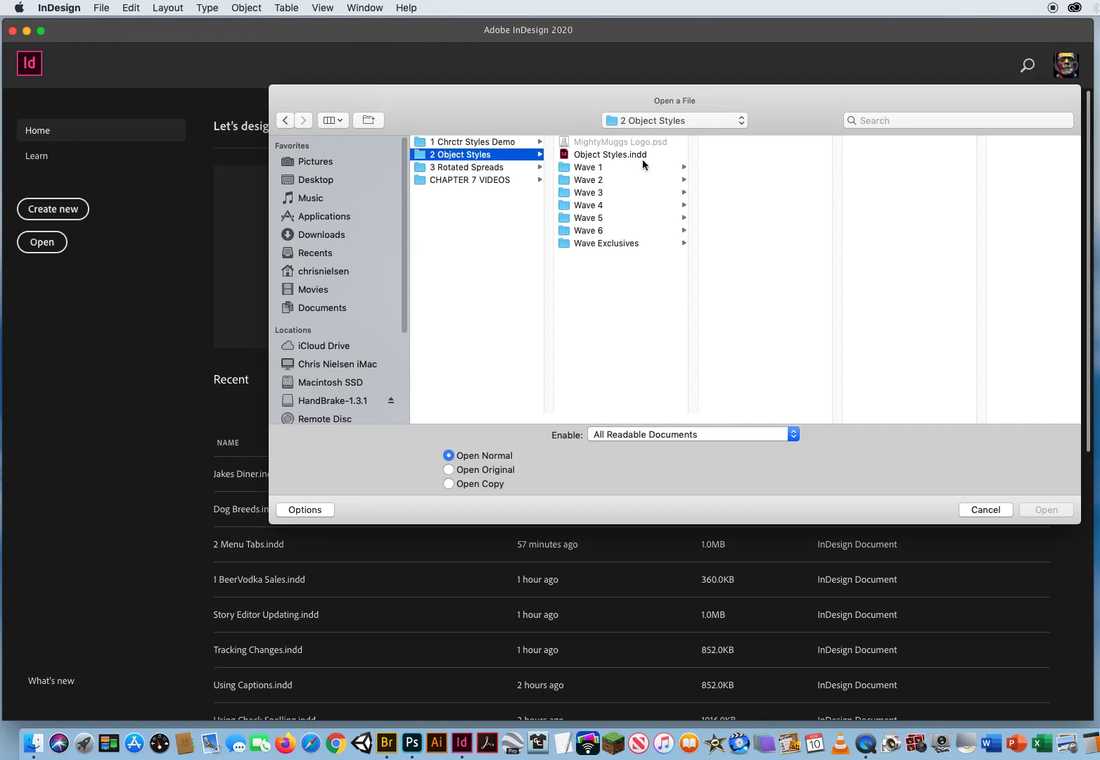
left_click(611, 154)
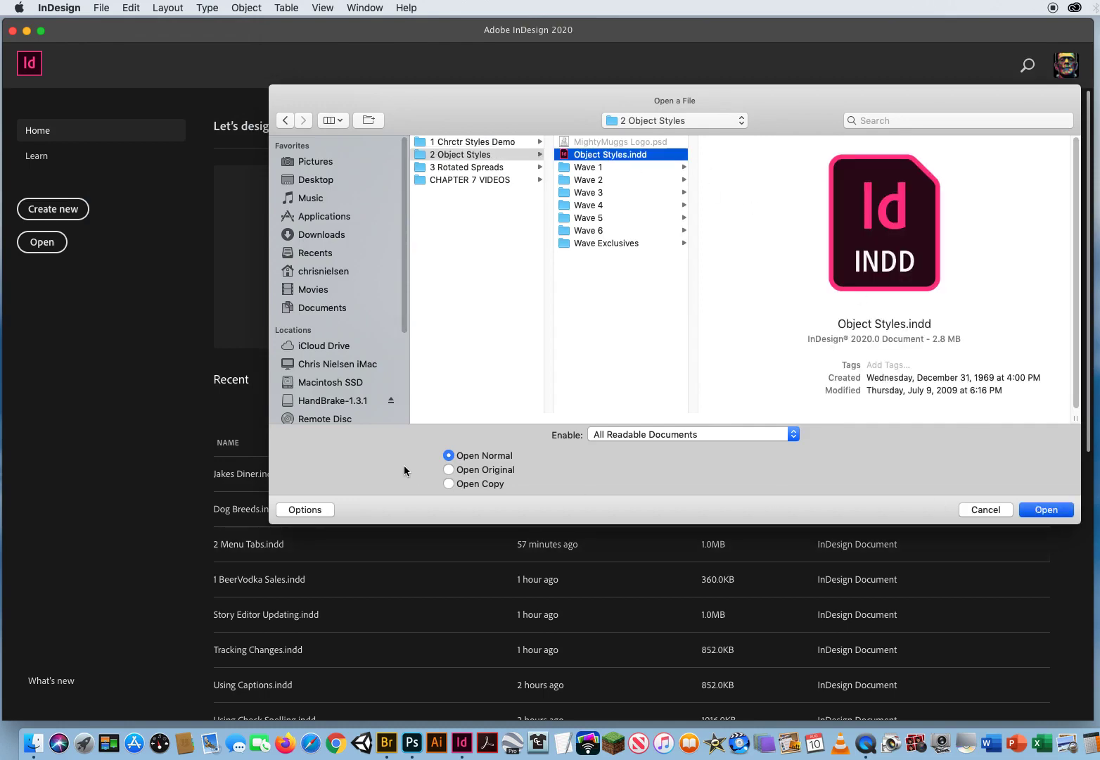
key("Return")
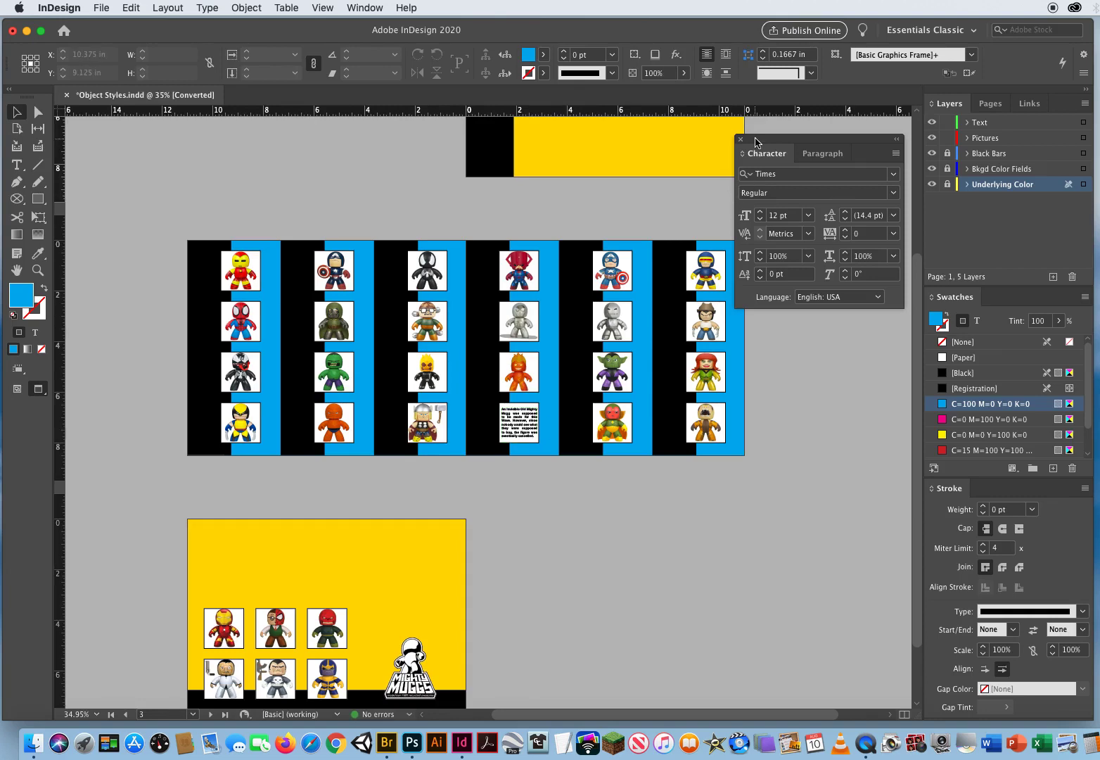
Step: Close the floating Character panel and look over the catalog's front cover, inside spread and back cover
left_click_drag(755, 139, 711, 506)
left_click(699, 505)
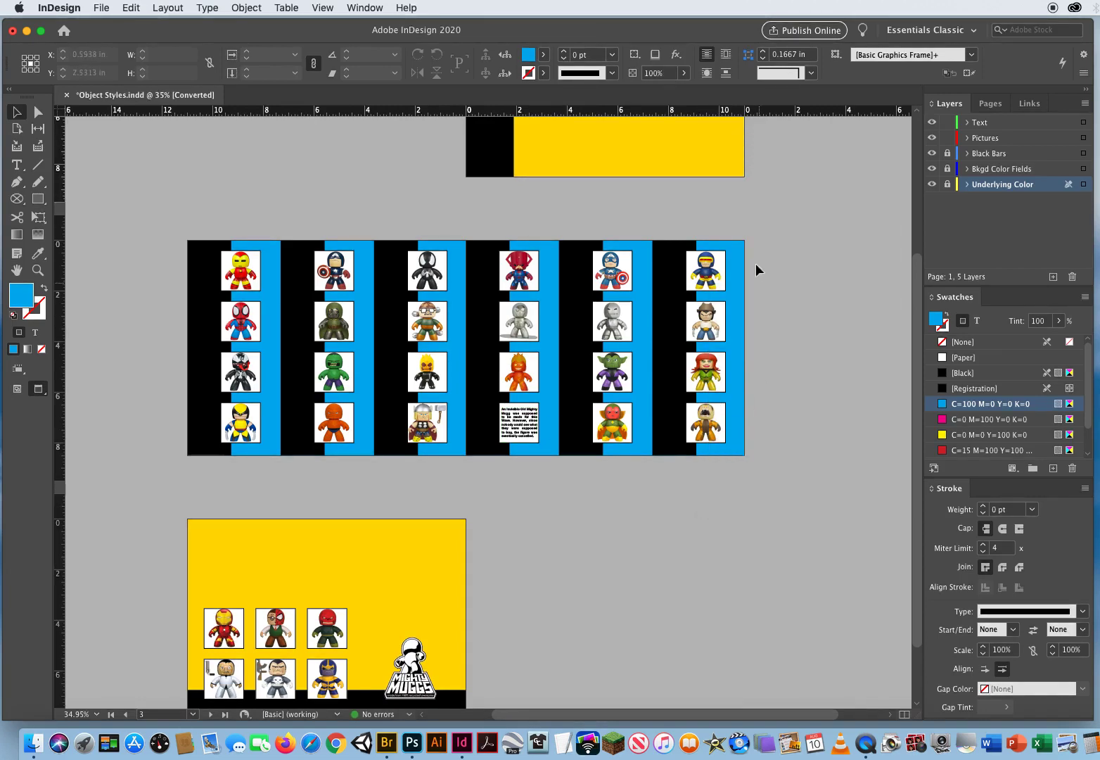
scroll(768, 246, "up", 5)
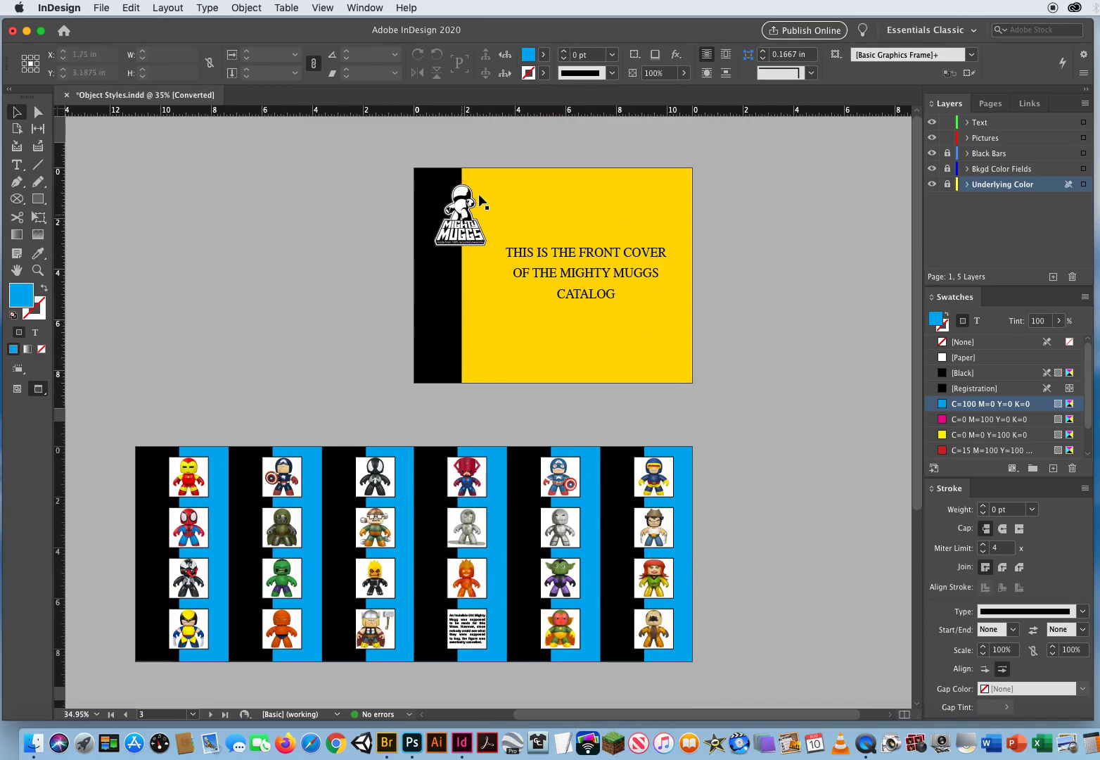
scroll(488, 464, "down", 5)
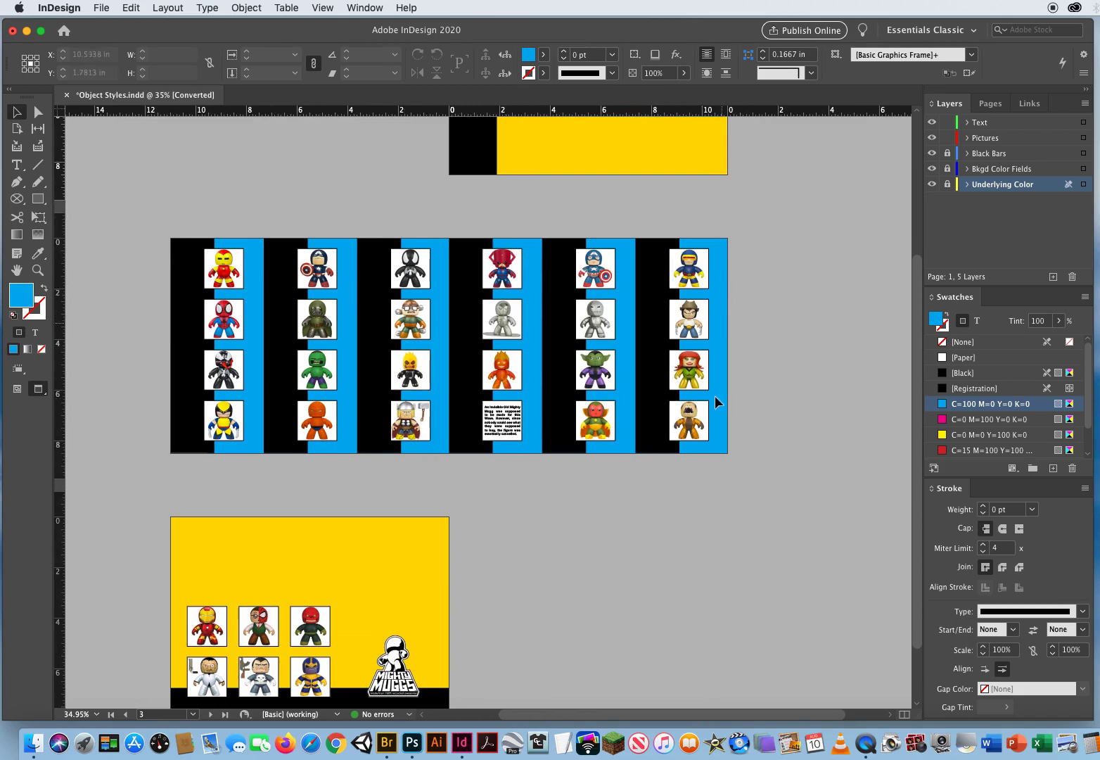
scroll(511, 545, "down", 3)
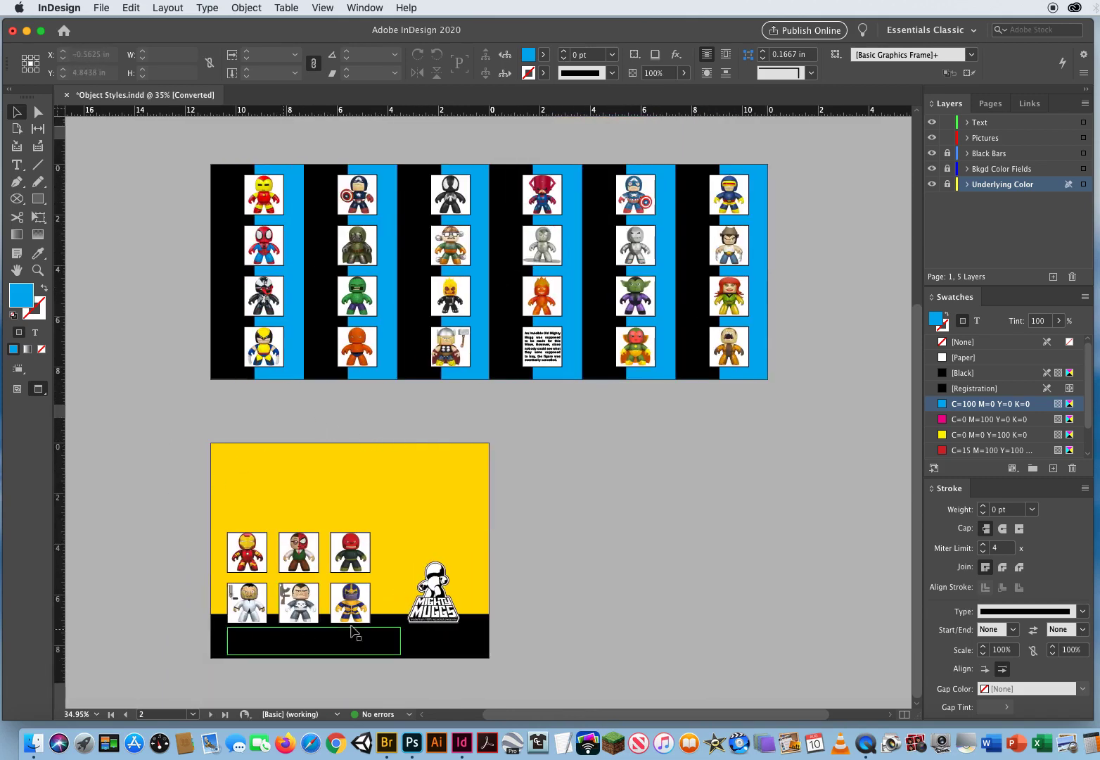
left_click(38, 270)
left_click(352, 294)
left_click(415, 380)
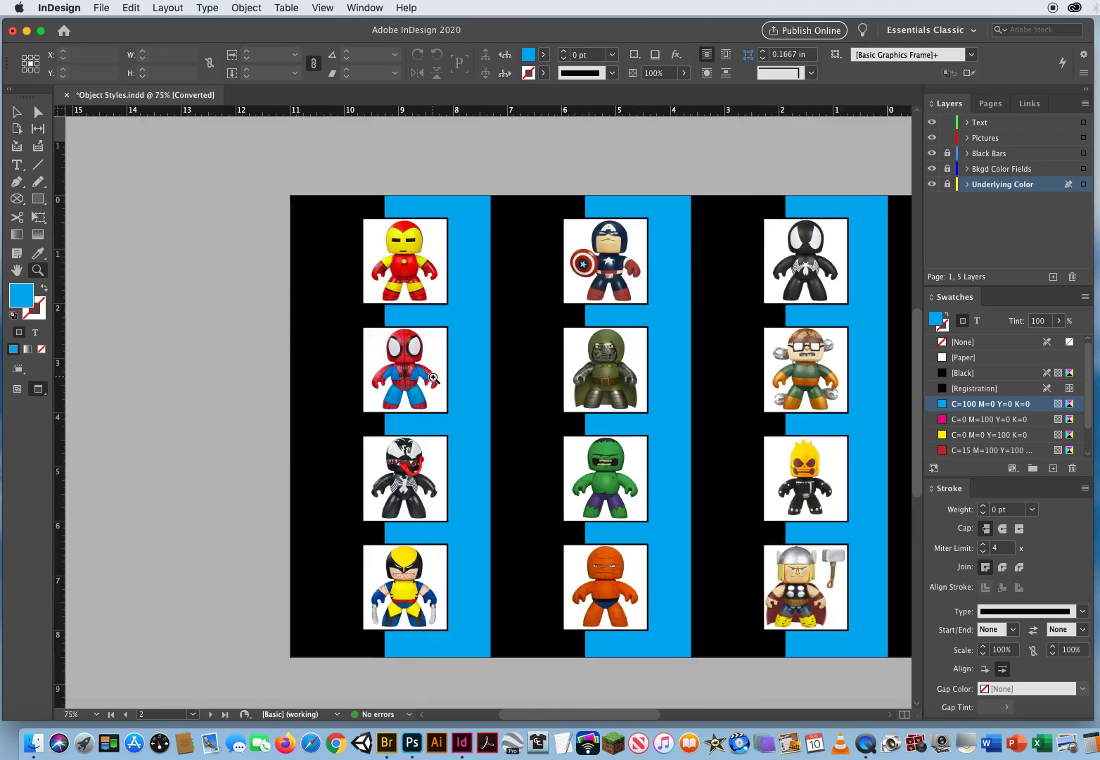
left_click(454, 366)
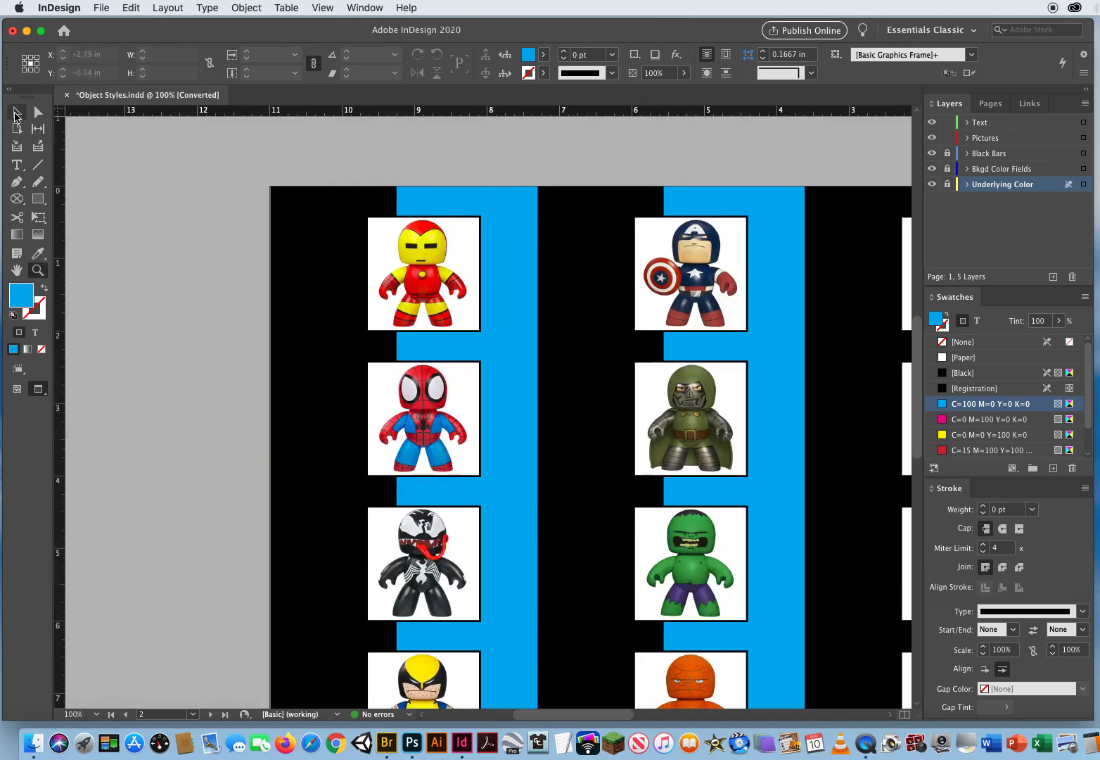
left_click(16, 113)
scroll(155, 295, "right", 3)
scroll(154, 296, "down", 2)
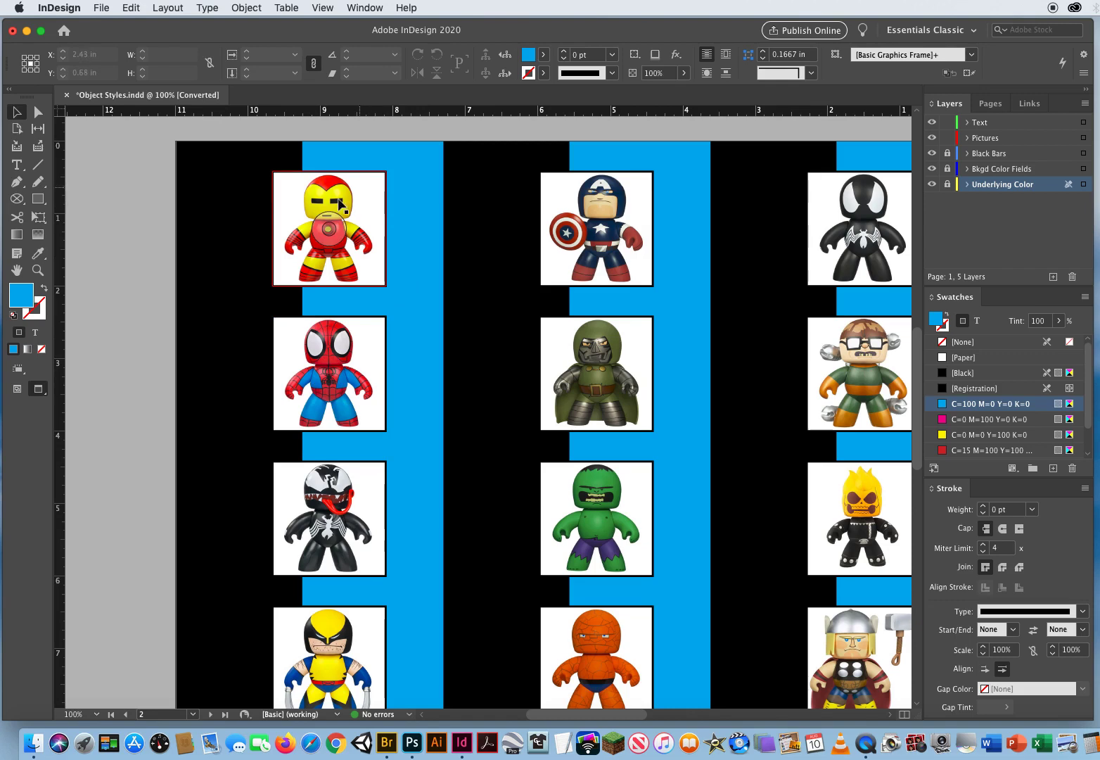
Step: Round only the two right-hand corners of the Iron Man picture frame by about 0.33 in, keeping its left-hand corners square
key("z")
left_click(431, 339)
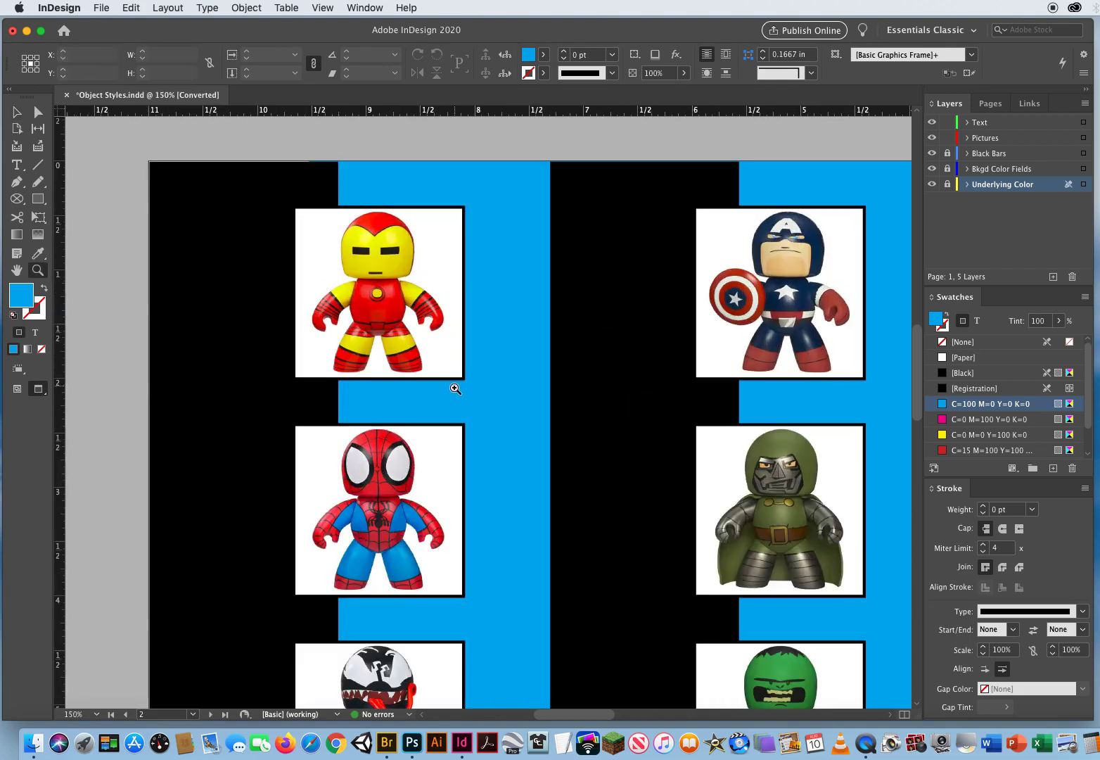
key("v")
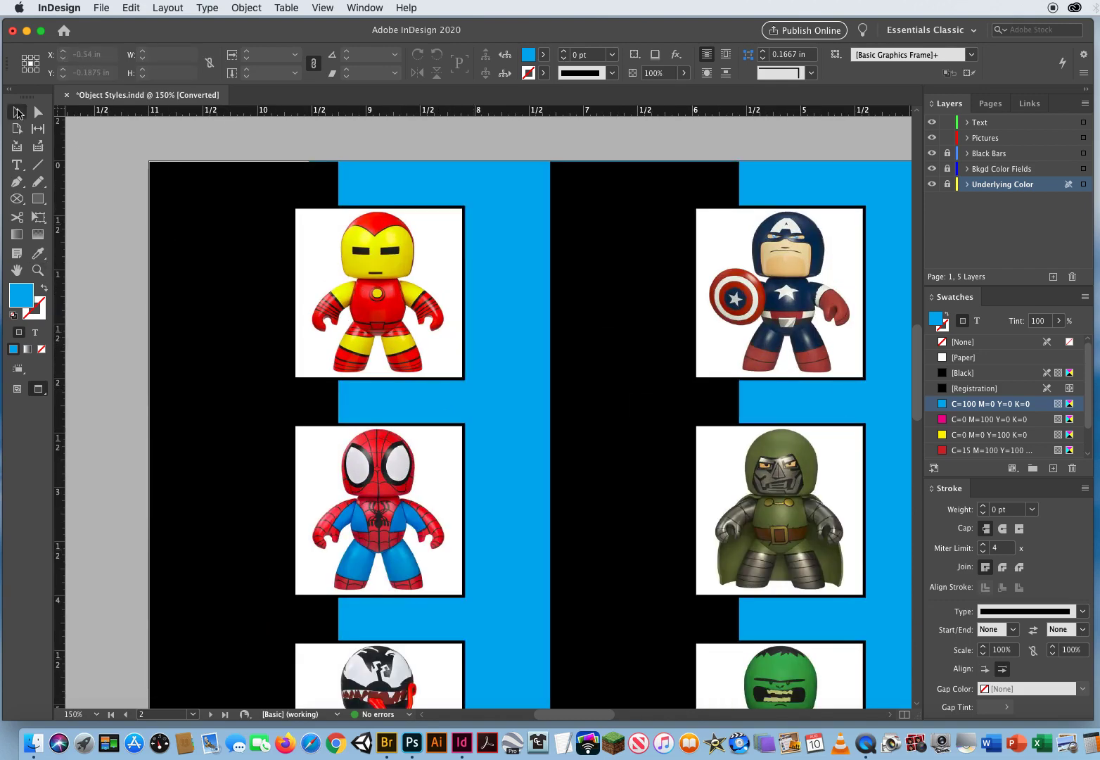
left_click(428, 250)
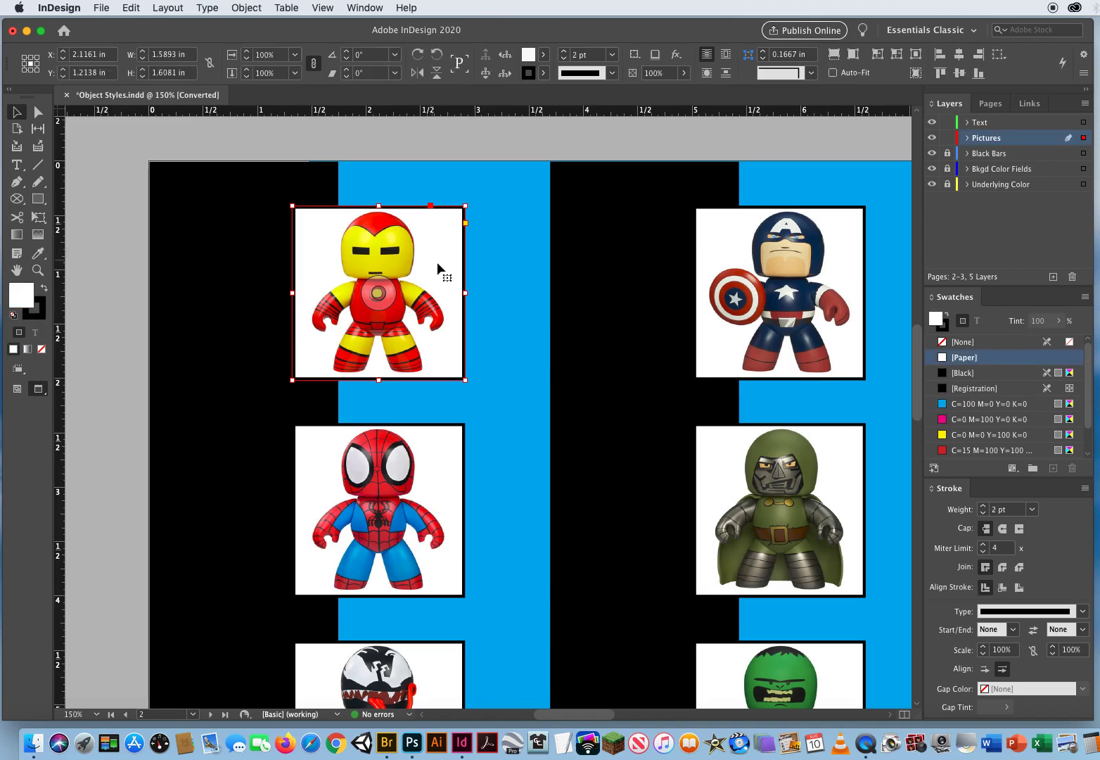
left_click(465, 223)
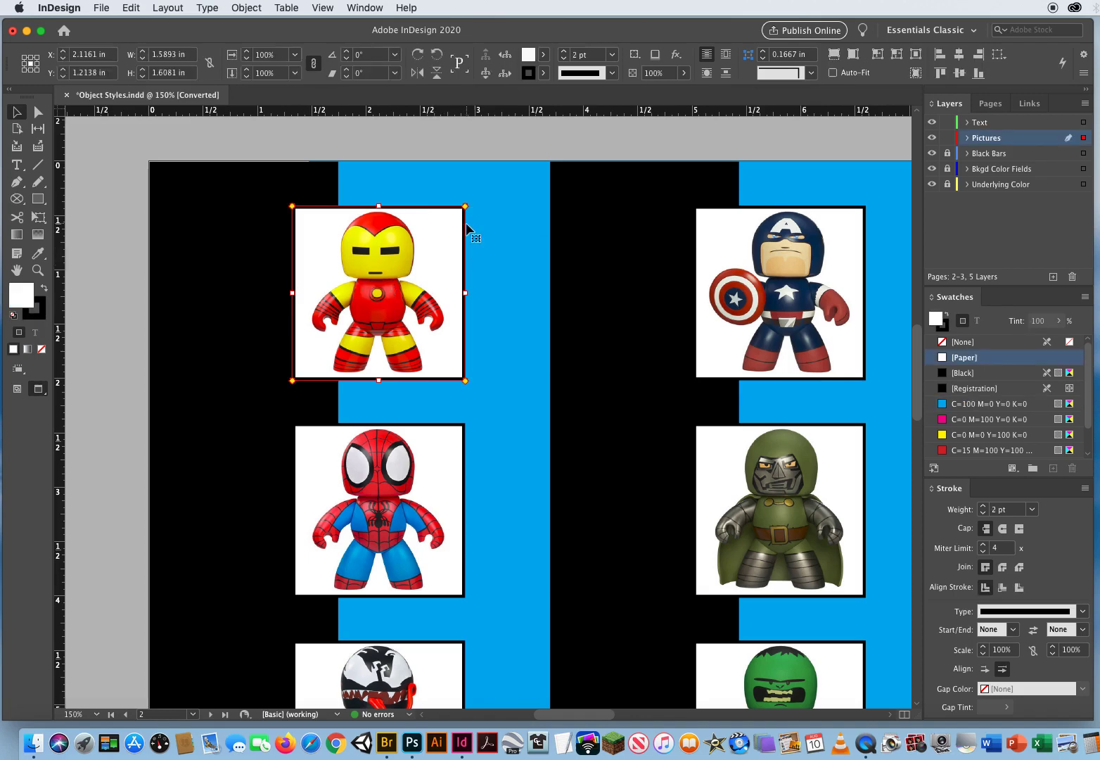
left_click_drag(465, 206, 428, 209)
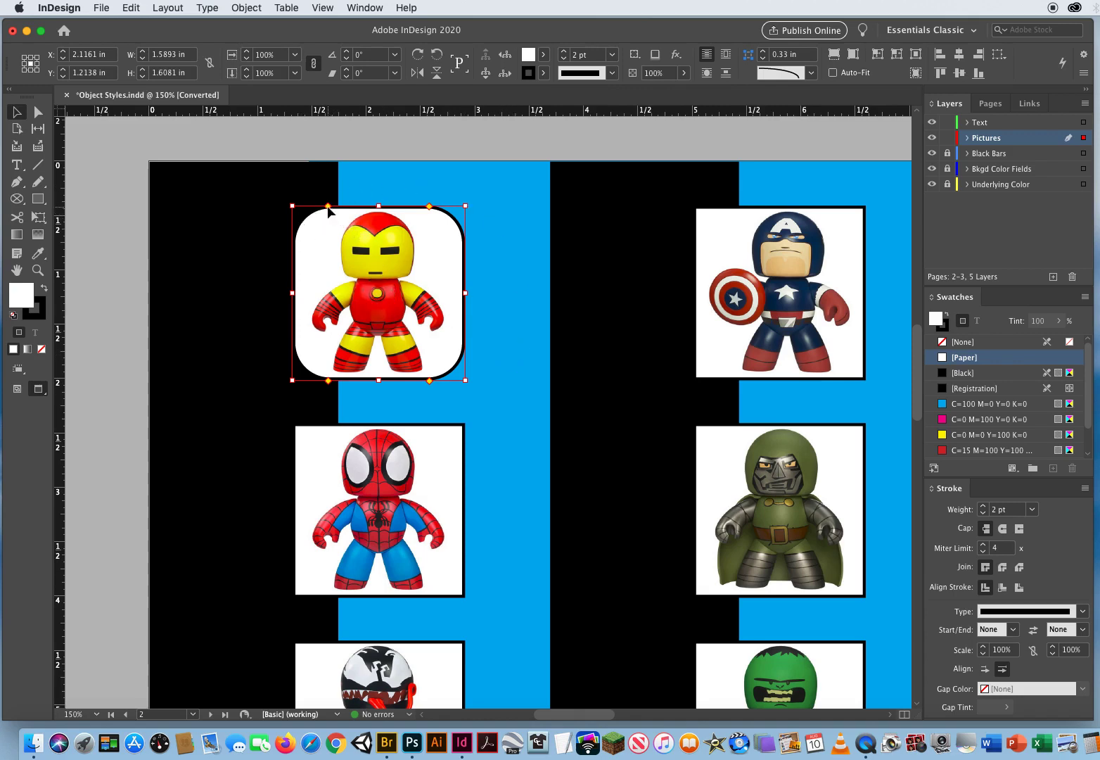
left_click_drag(329, 208, 210, 191)
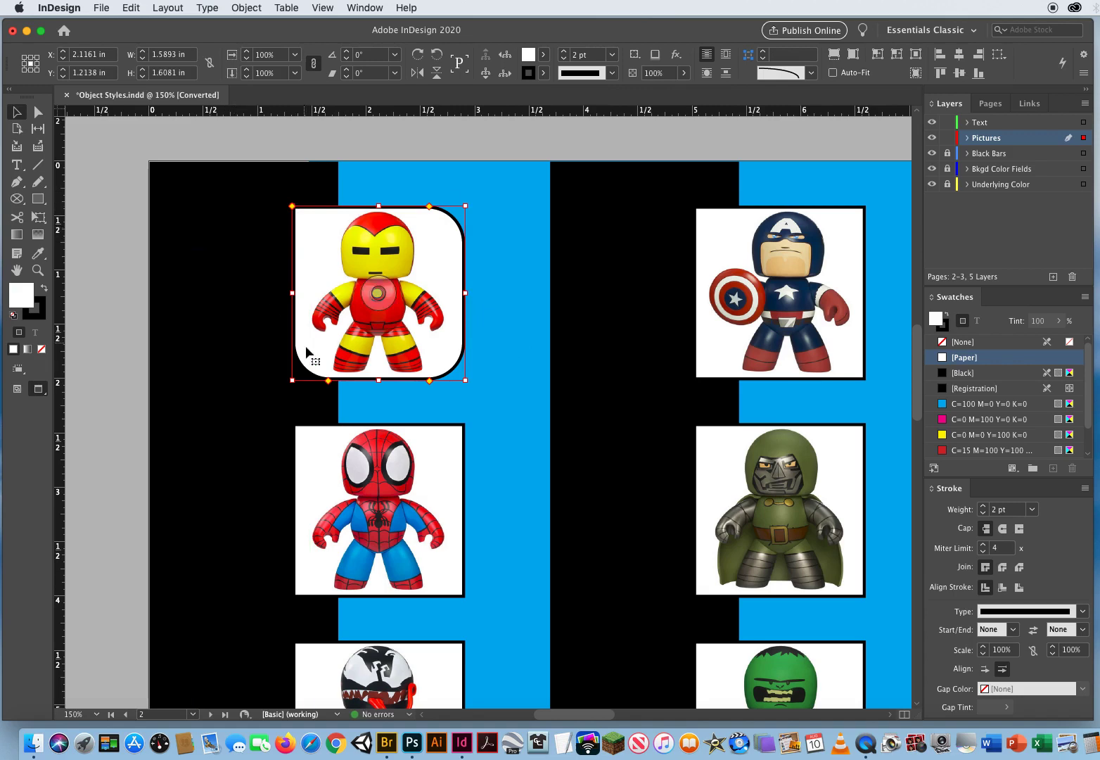
left_click_drag(328, 381, 302, 221)
Step: Increase the Iron Man frame's stroke weight to 10 pt
left_click(597, 58)
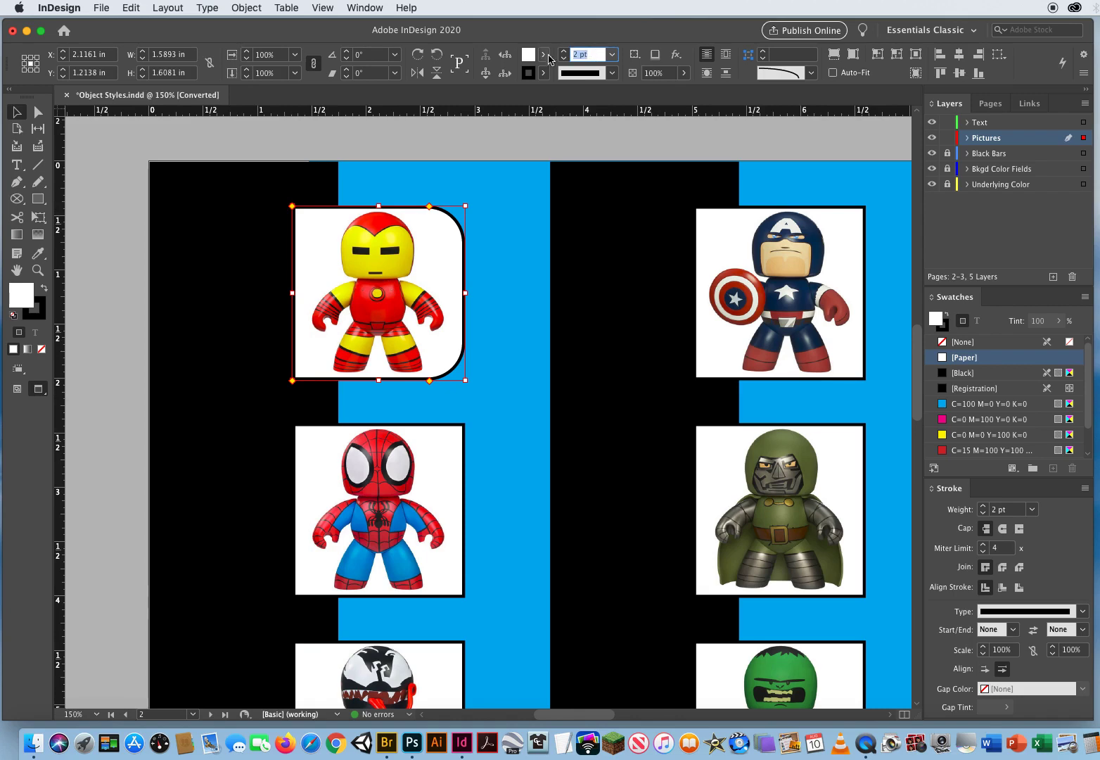
left_click(563, 51)
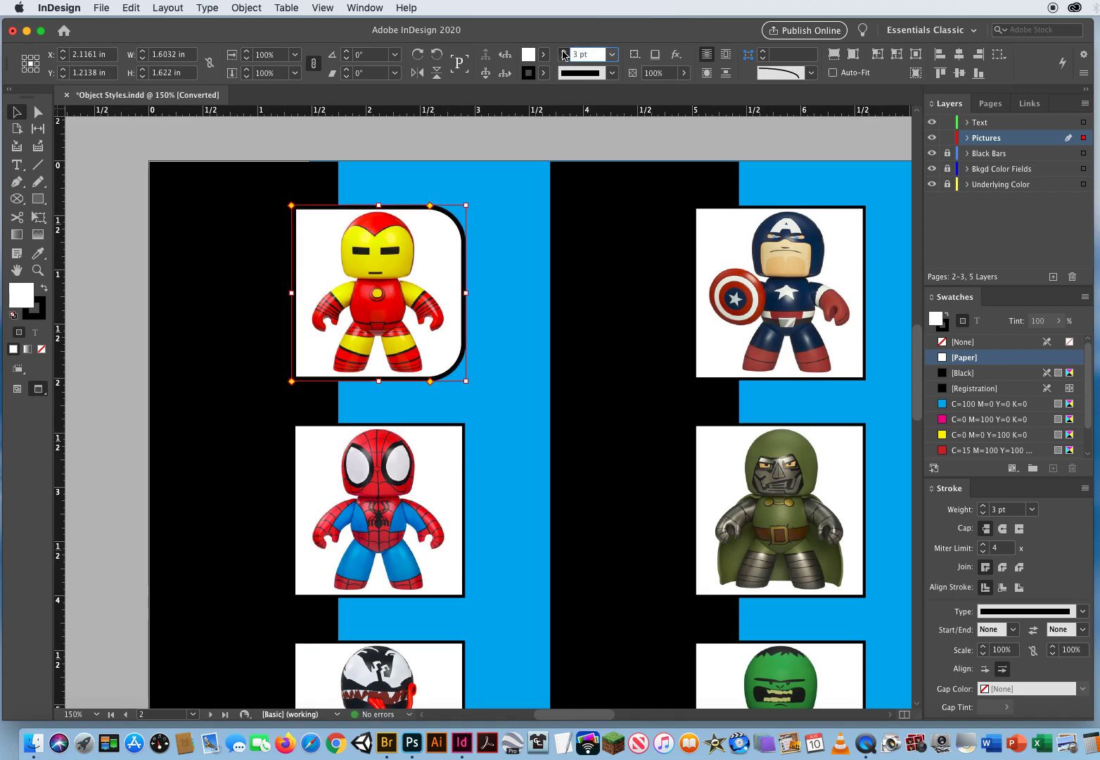
left_click(563, 51)
left_click(563, 52)
left_click(563, 52)
left_click(563, 52)
left_click(563, 52)
left_click(563, 52)
left_click(563, 51)
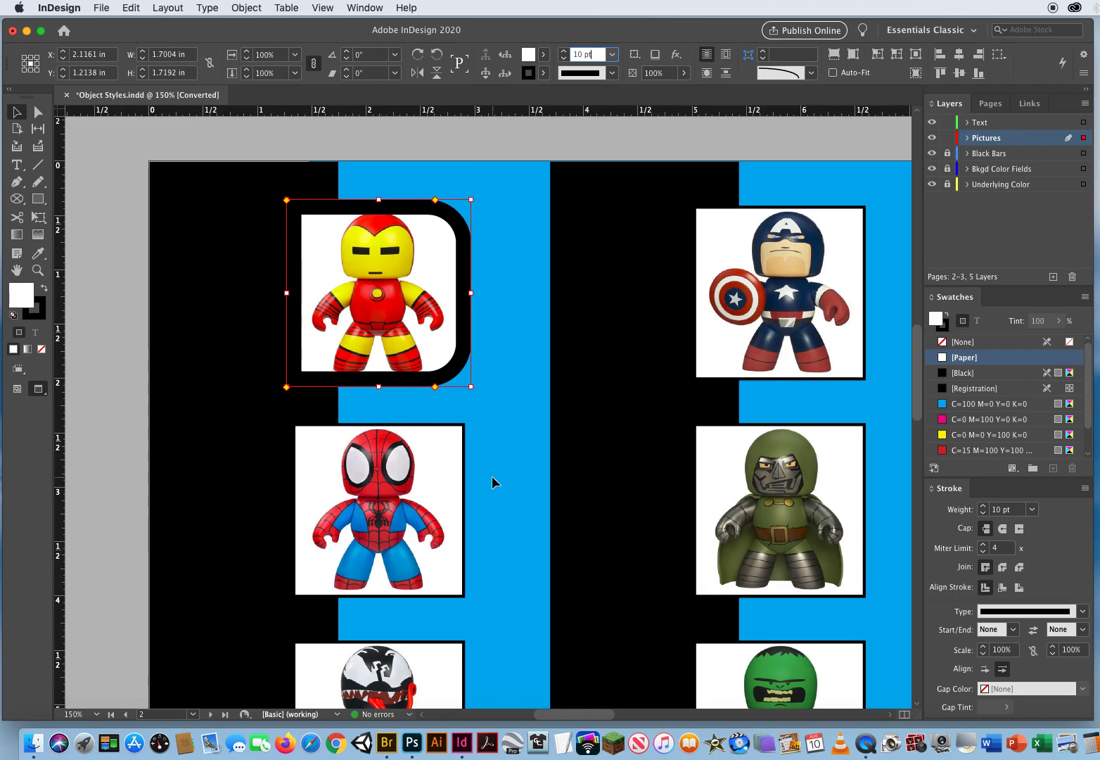
Step: Align the Iron Man frame's stroke to the outside and reduce its weight to 8 pt
mouse_move(959, 490)
left_mouse_down()
mouse_move(675, 220)
mouse_move(549, 156)
left_mouse_up()
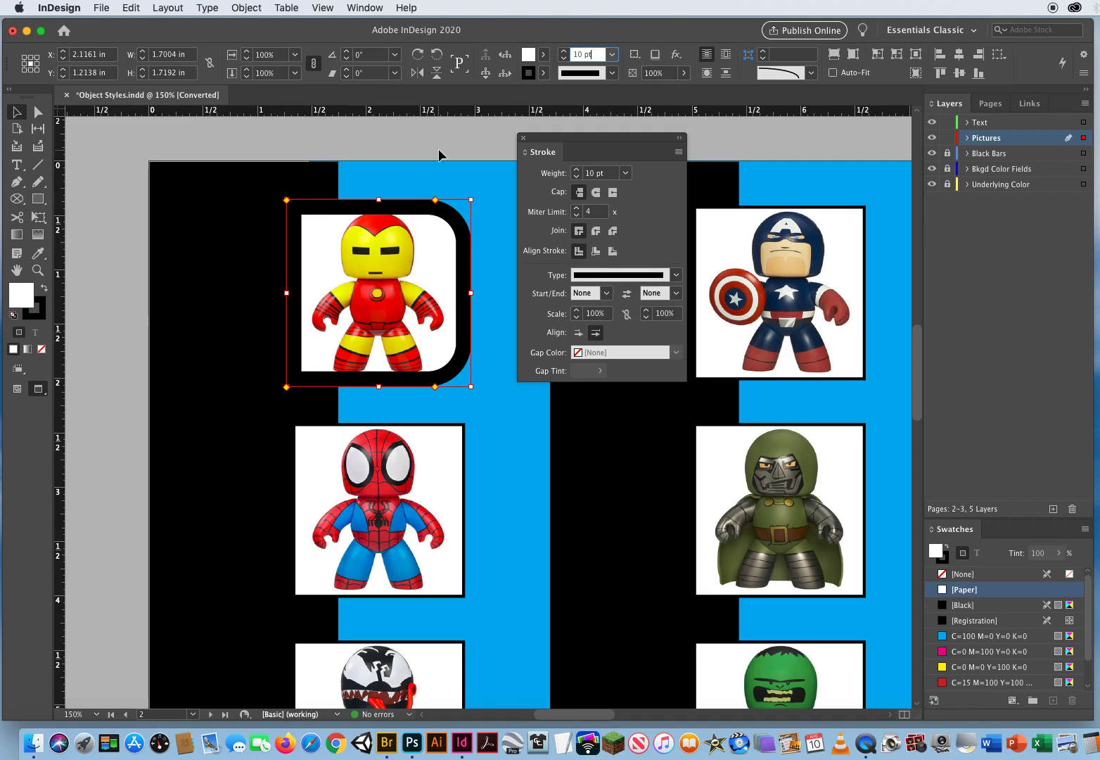
left_click(596, 253)
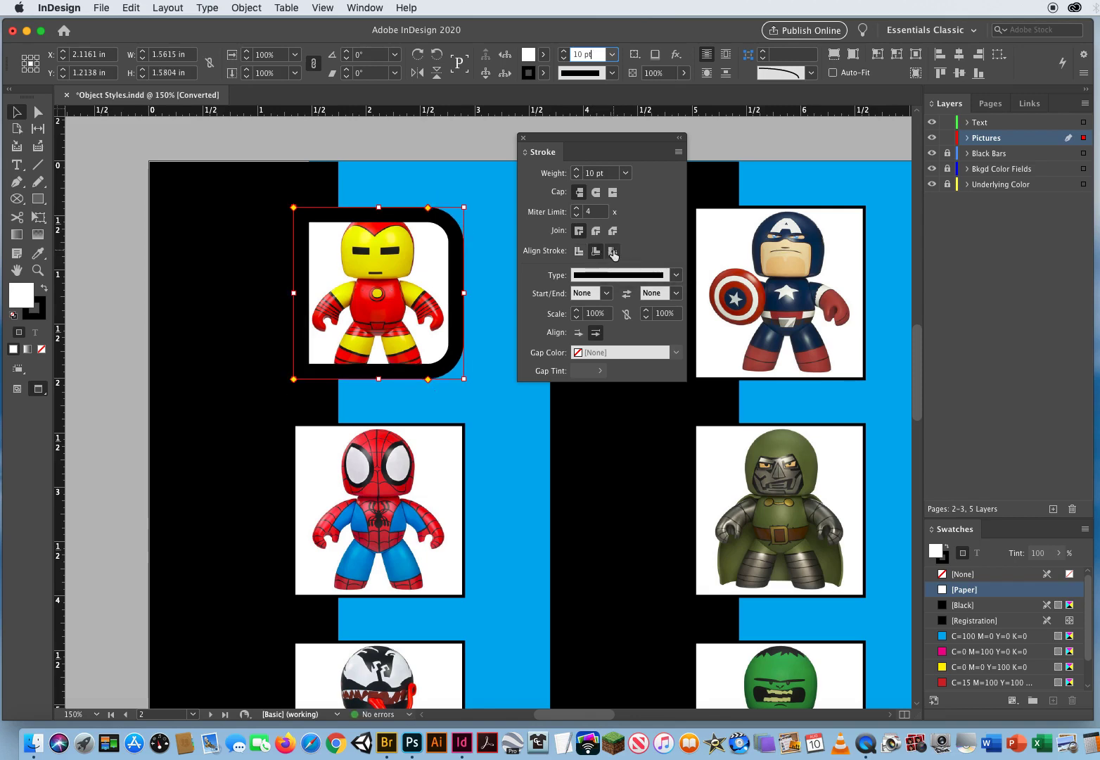
left_click(612, 252)
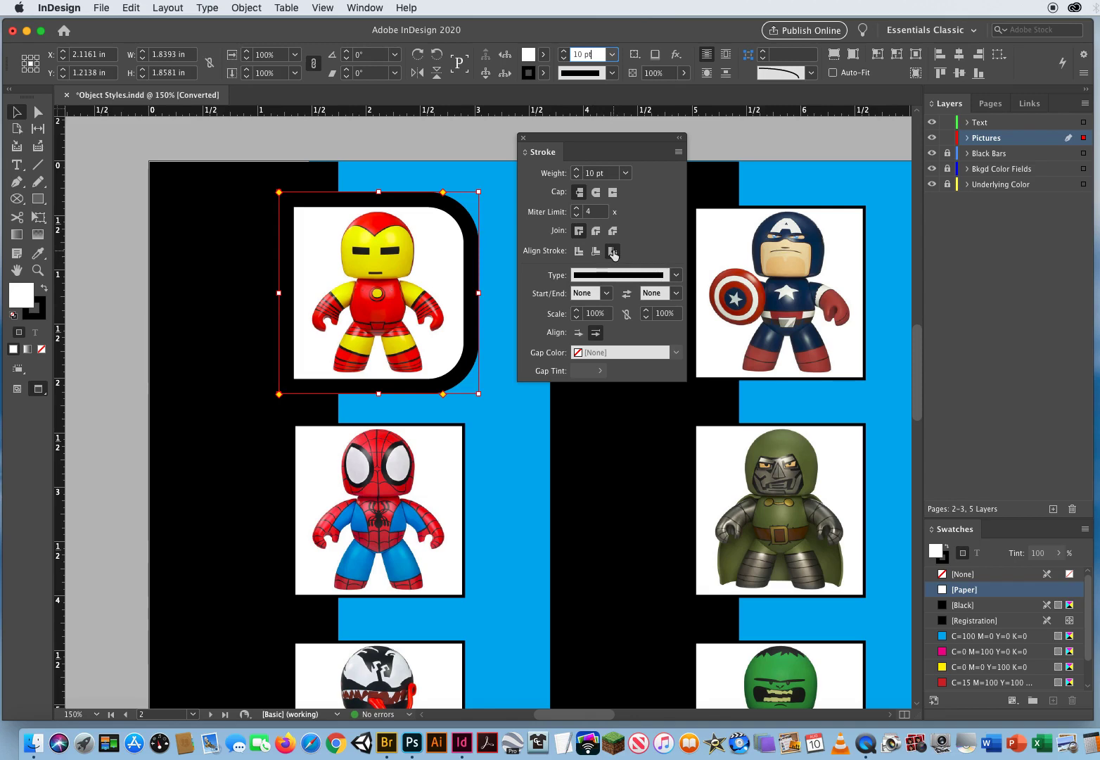
left_click(576, 176)
left_click(576, 177)
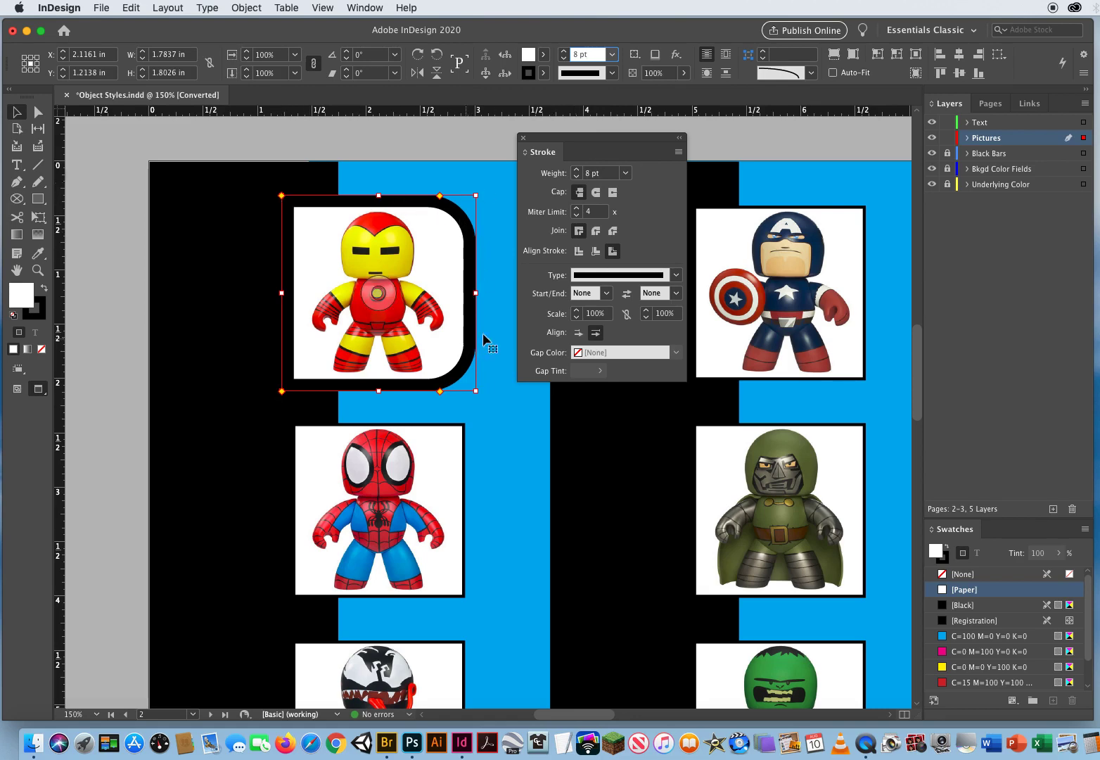
Step: Set the Iron Man frame's stroke type to Thick - Thin with the yellow C=0 M=0 Y=100 K=0 as gap color
left_click(661, 275)
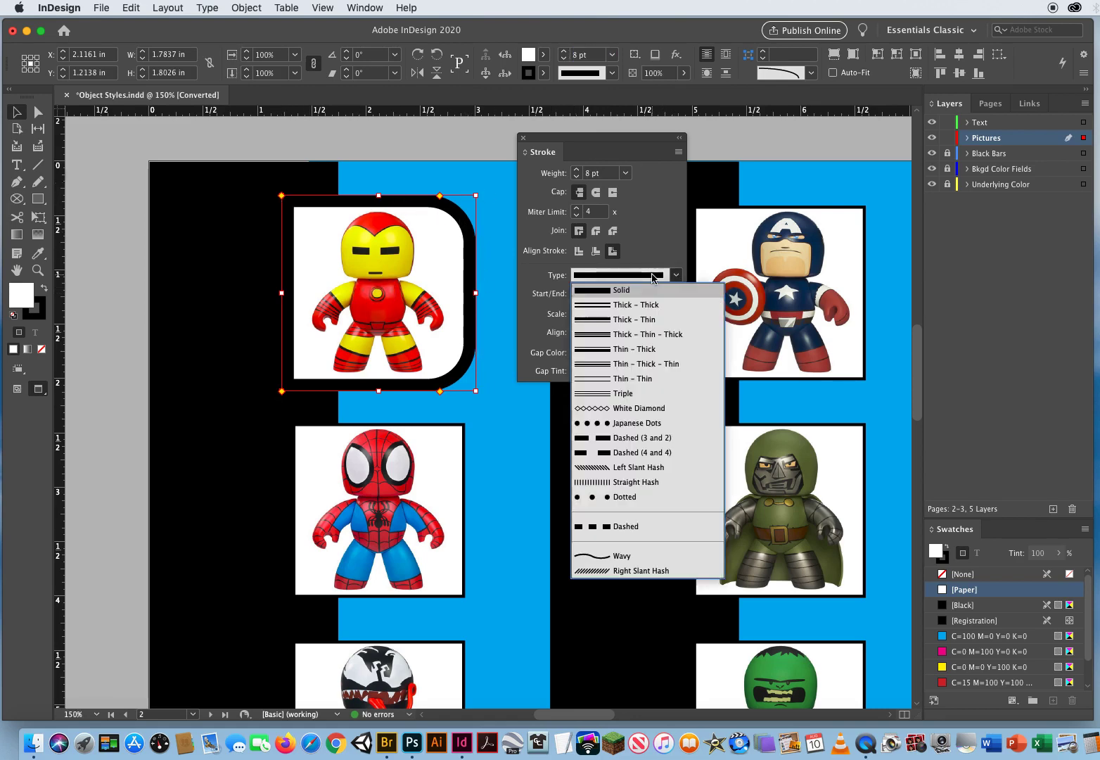
left_click(614, 319)
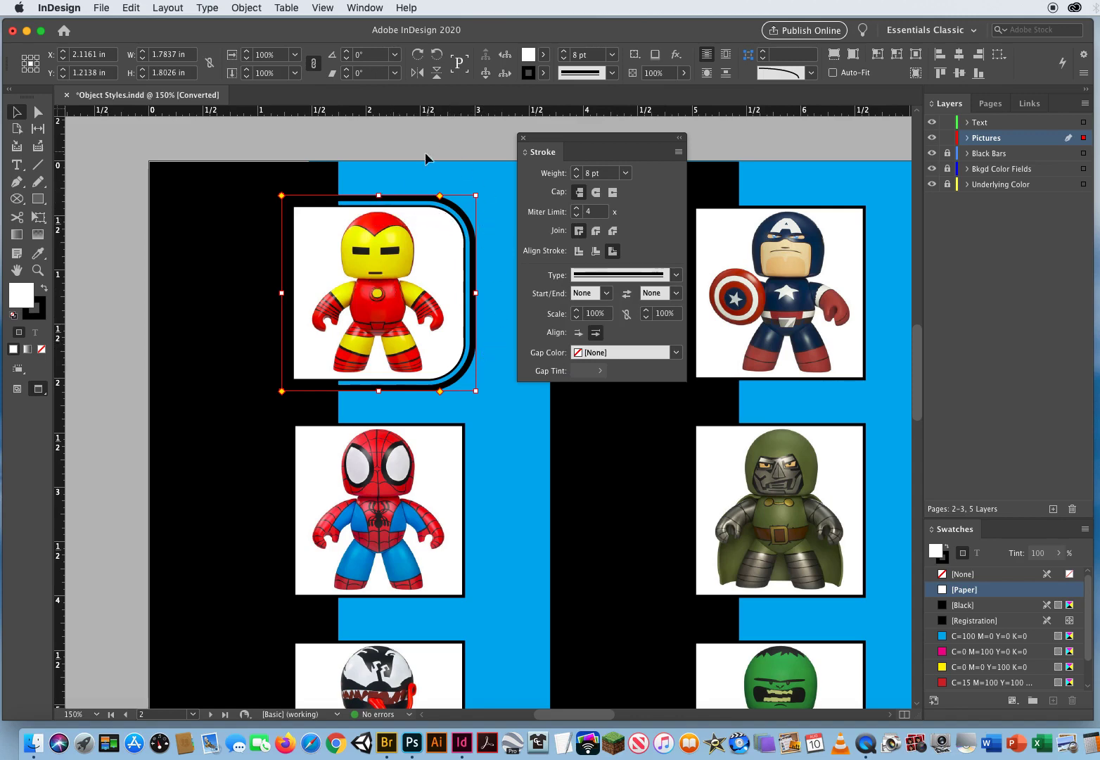
left_click(290, 132)
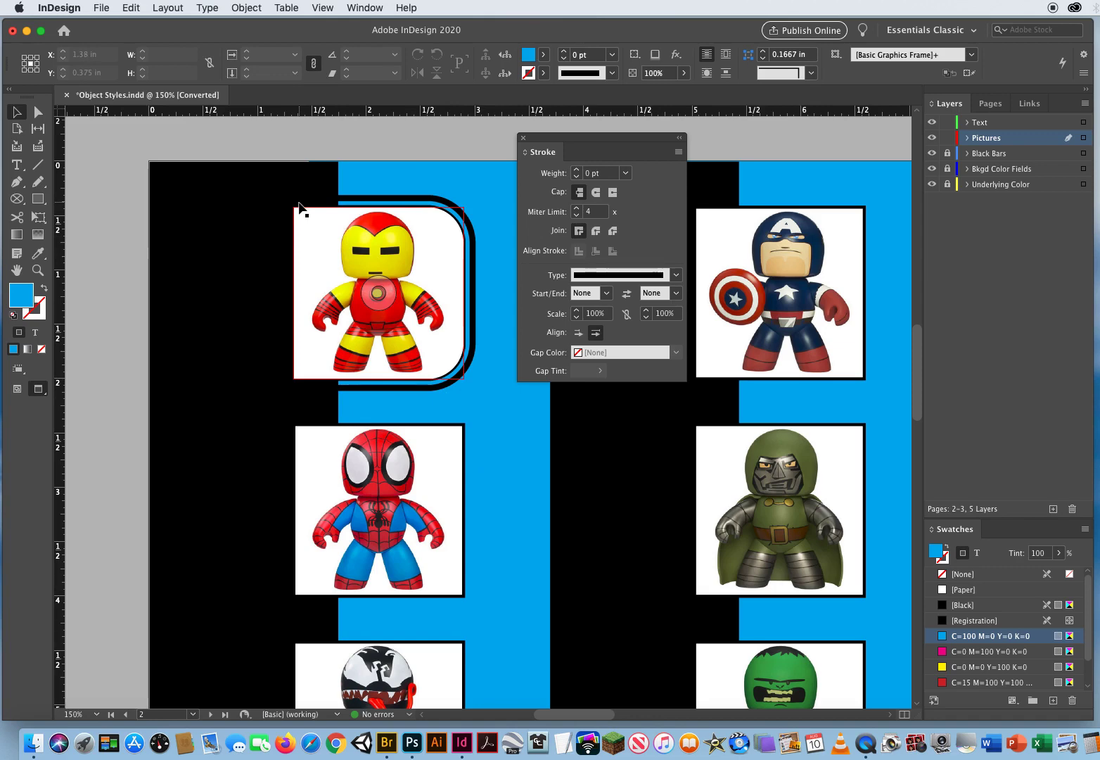
left_click(443, 240)
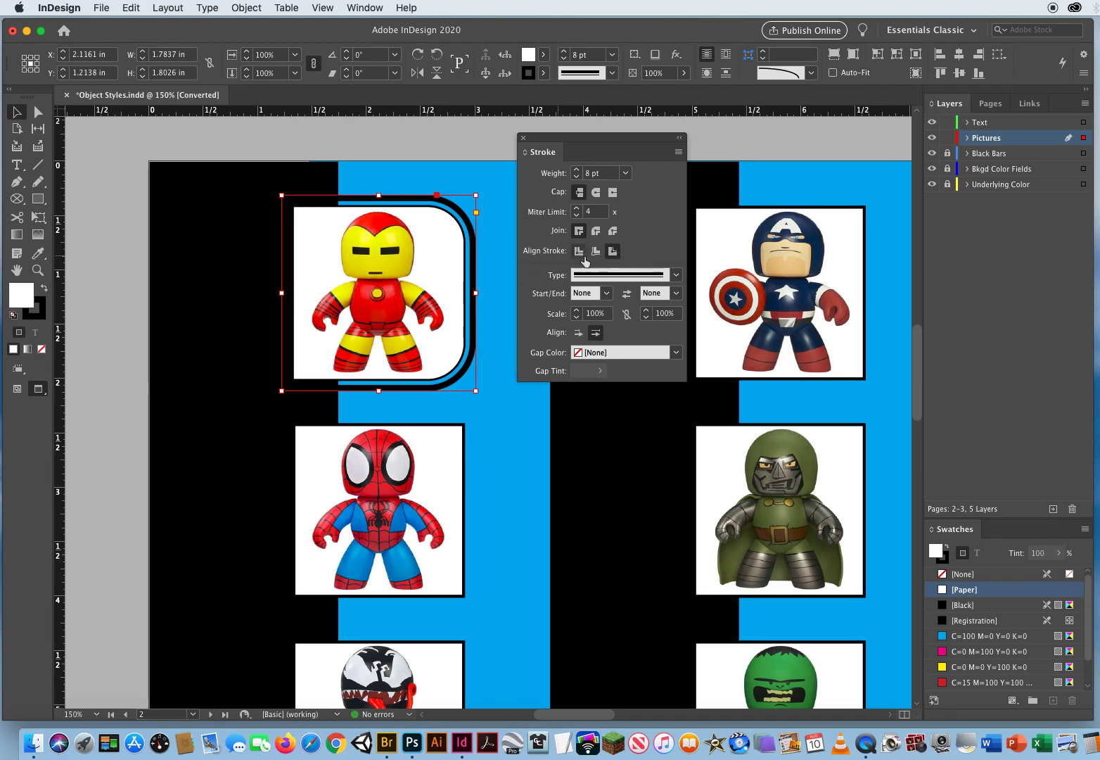
left_click(622, 275)
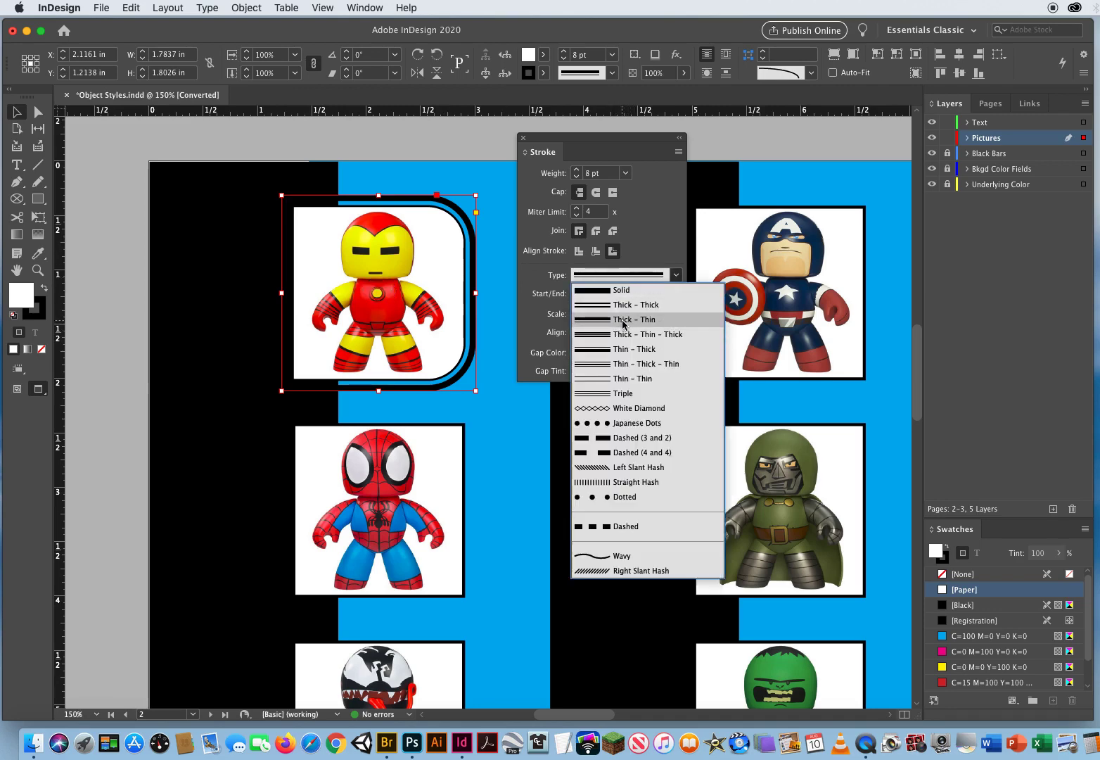
left_click(626, 320)
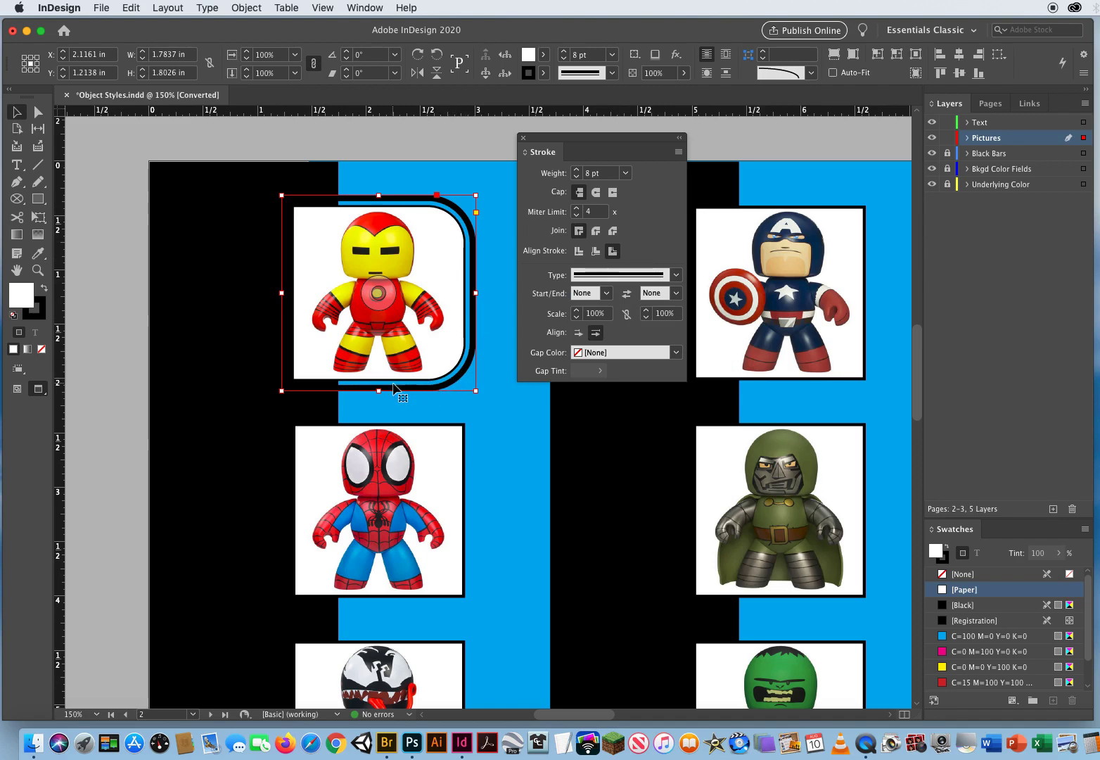
left_click(630, 353)
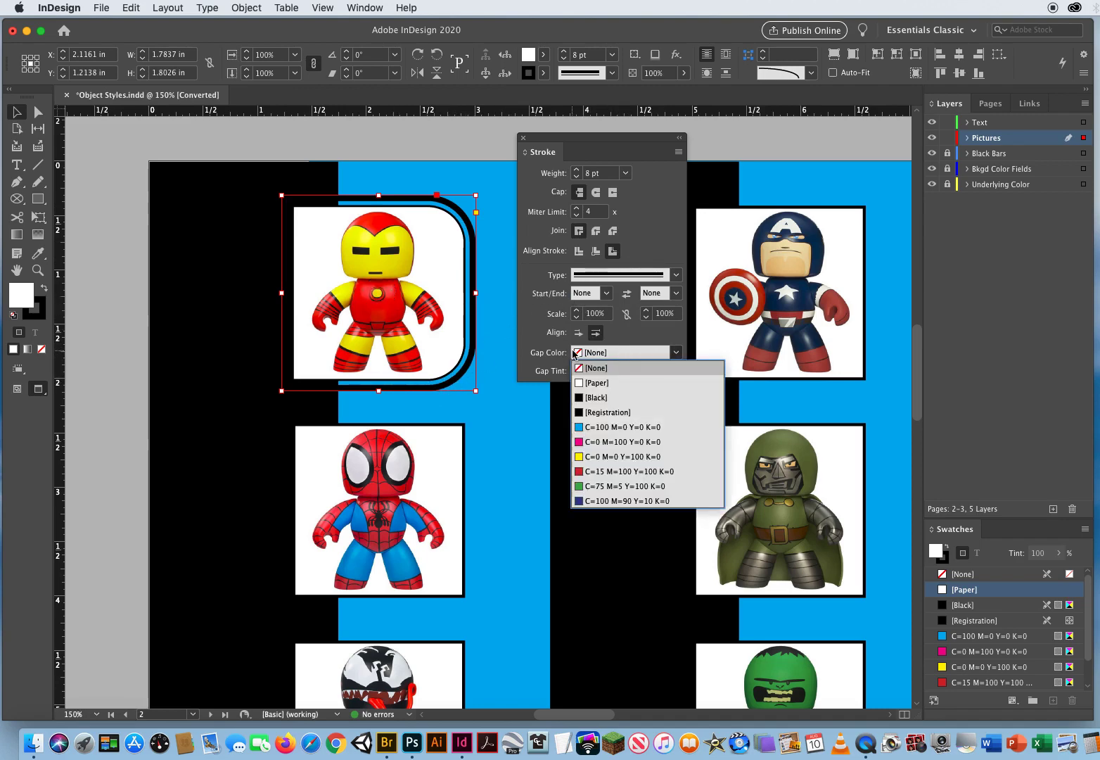
left_click(601, 457)
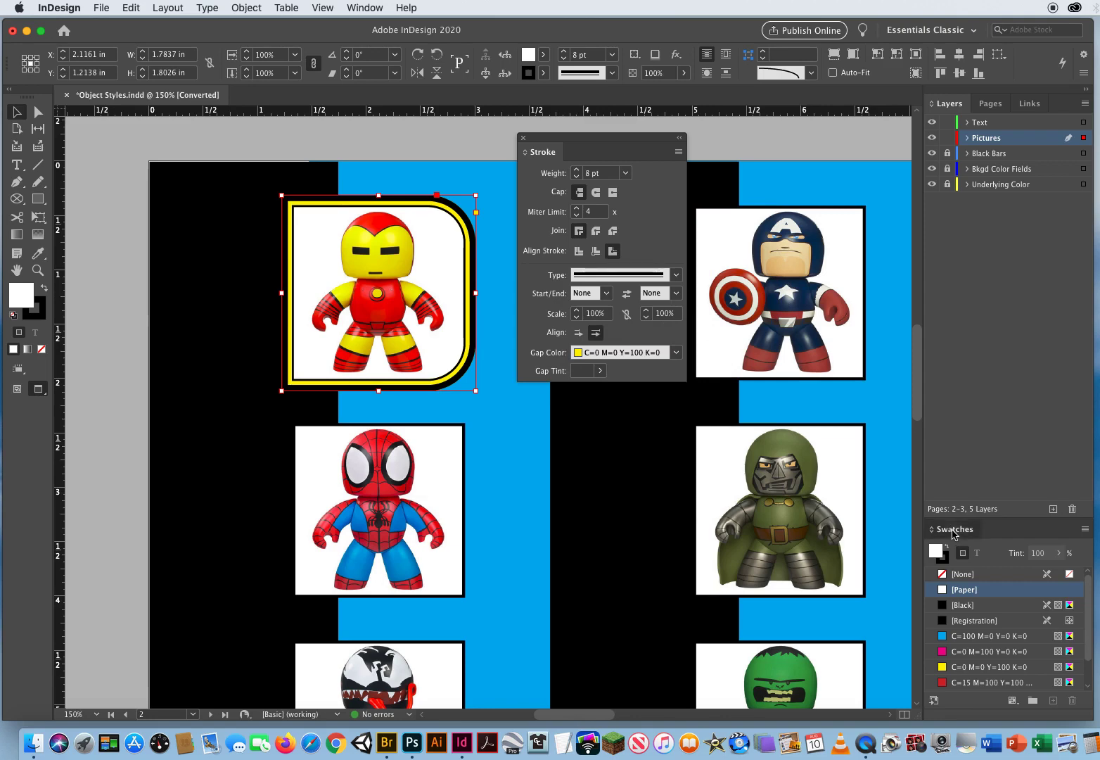
Step: Color the Iron Man frame's stroke with the red C=15 M=100 Y=100 swatch
left_click_drag(955, 529, 754, 151)
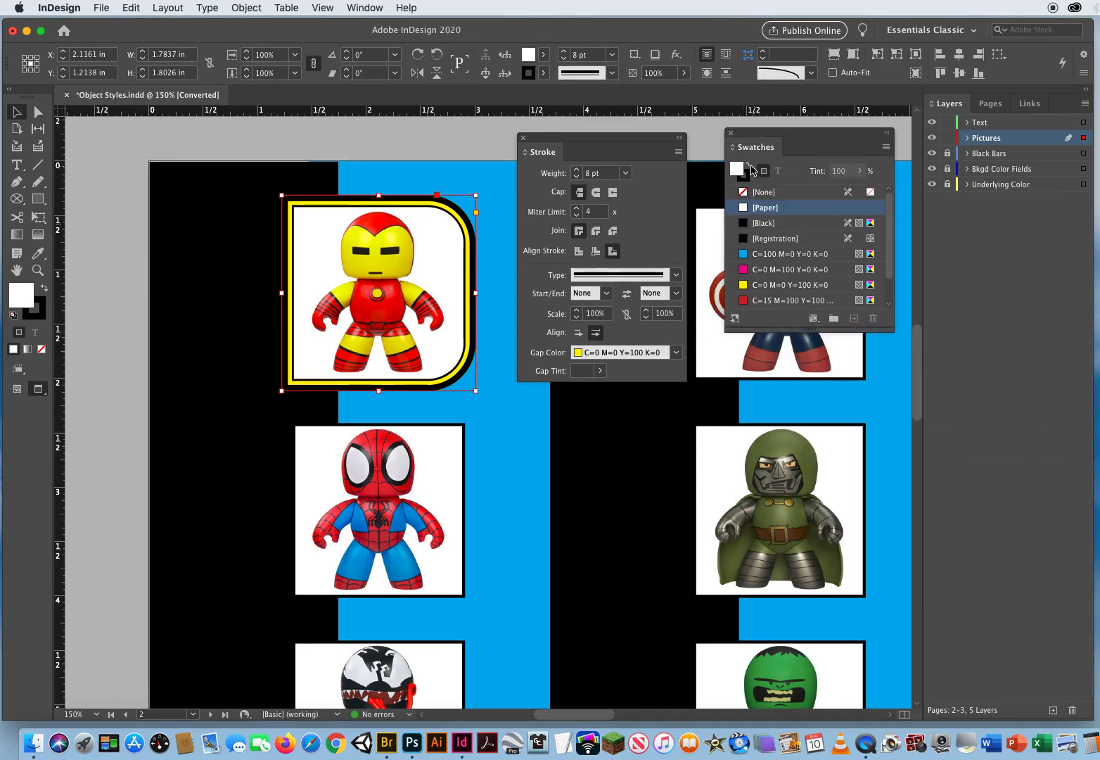
left_click(748, 177)
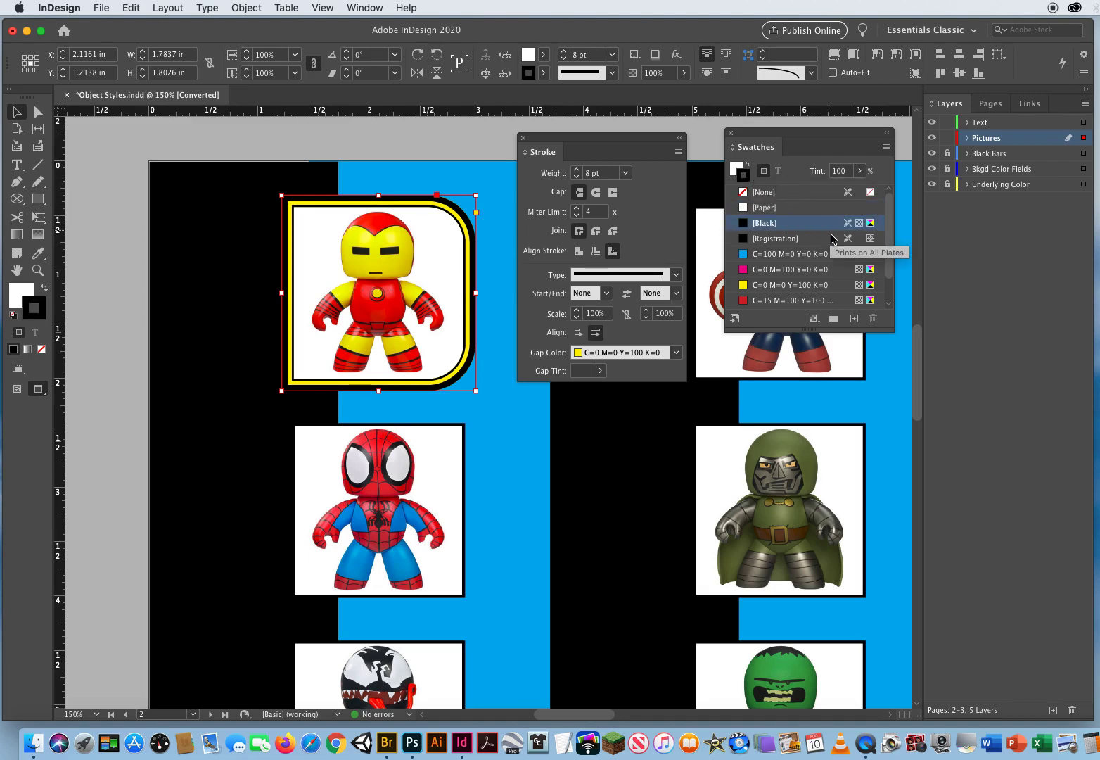
left_click(772, 301)
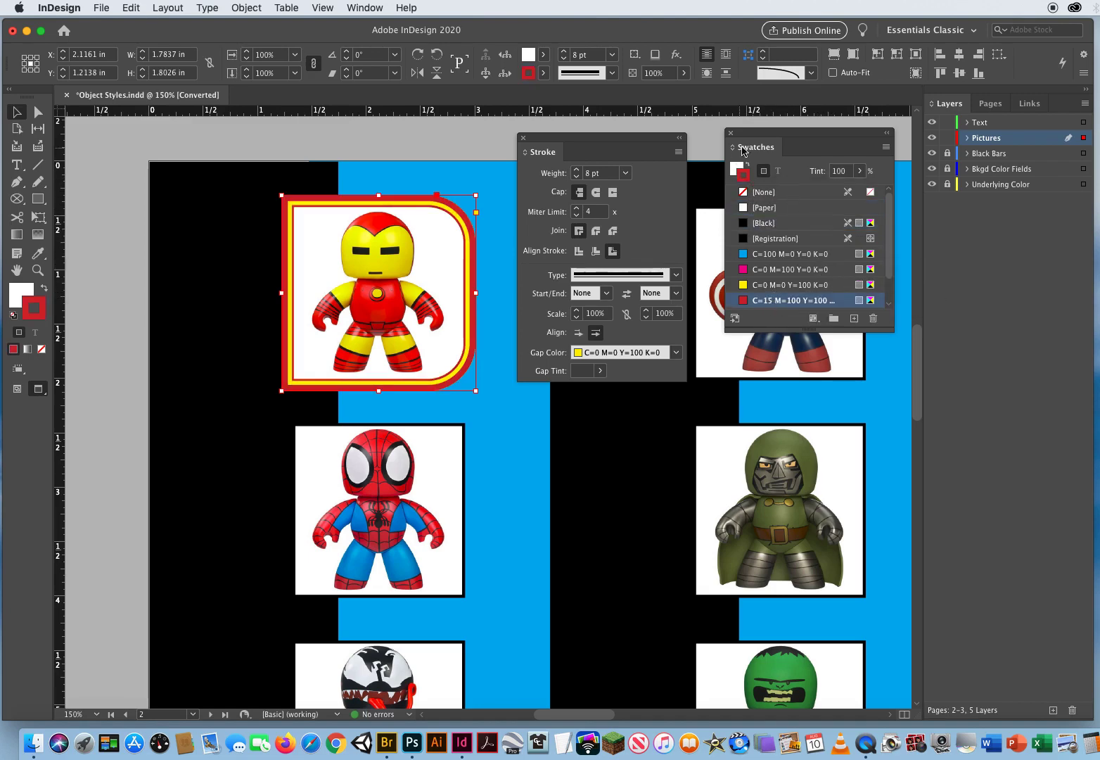
Step: Dock the floating stroke settings out of the way and add a drop shadow to the Iron Man frame
left_click_drag(749, 146, 750, 242)
mouse_move(552, 138)
left_mouse_down()
mouse_move(604, 184)
mouse_move(604, 214)
left_mouse_up()
mouse_move(641, 262)
left_mouse_down()
mouse_move(978, 536)
mouse_move(974, 712)
mouse_move(979, 700)
left_mouse_up()
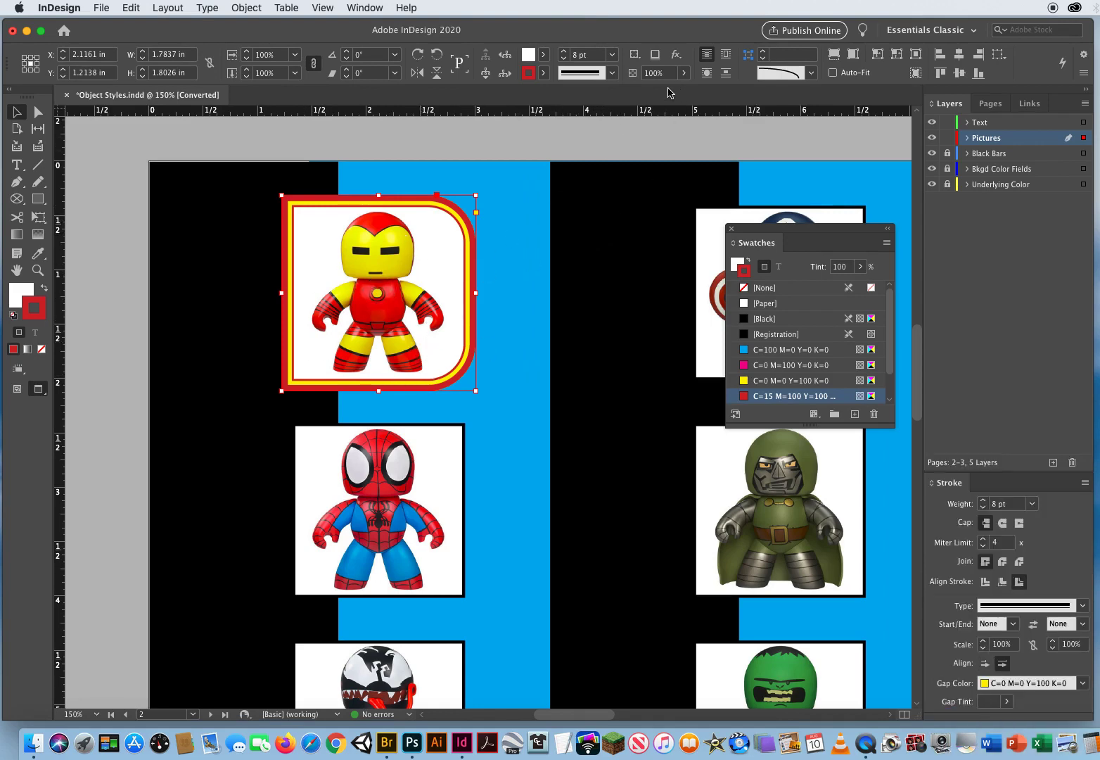
left_click(655, 55)
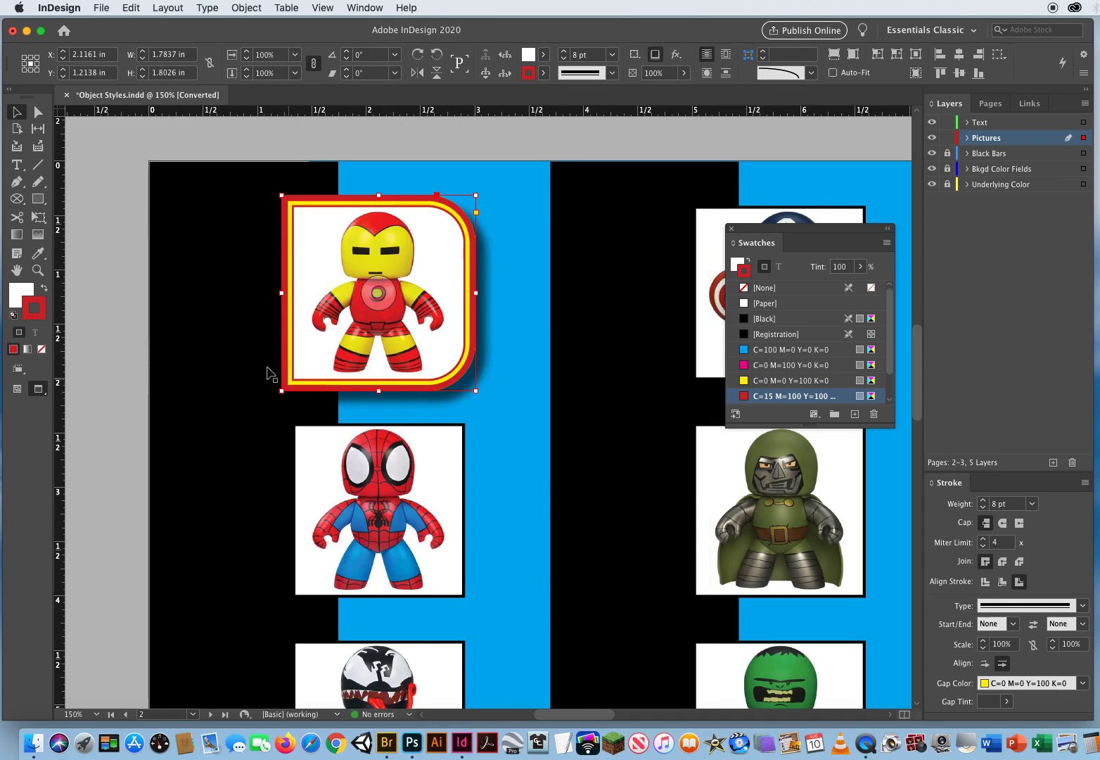
Step: Create a new object style from the formatted Iron Man frame
key("z")
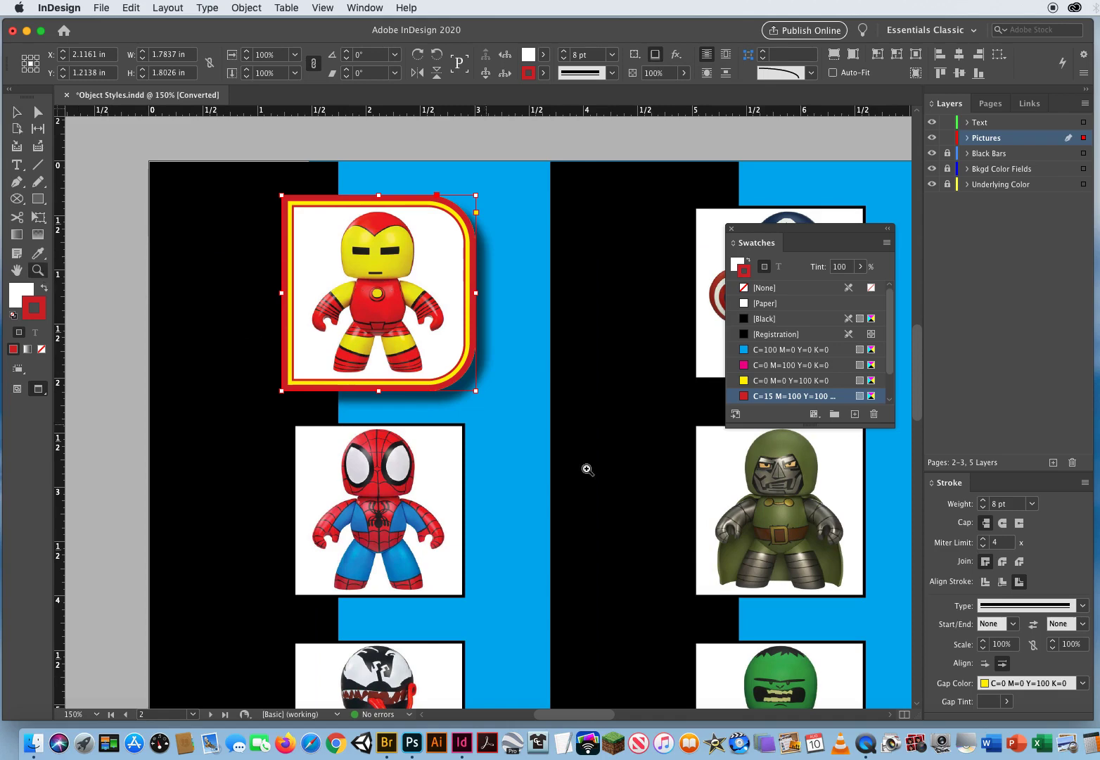
left_click(597, 415, "alt")
left_click(584, 422, "alt")
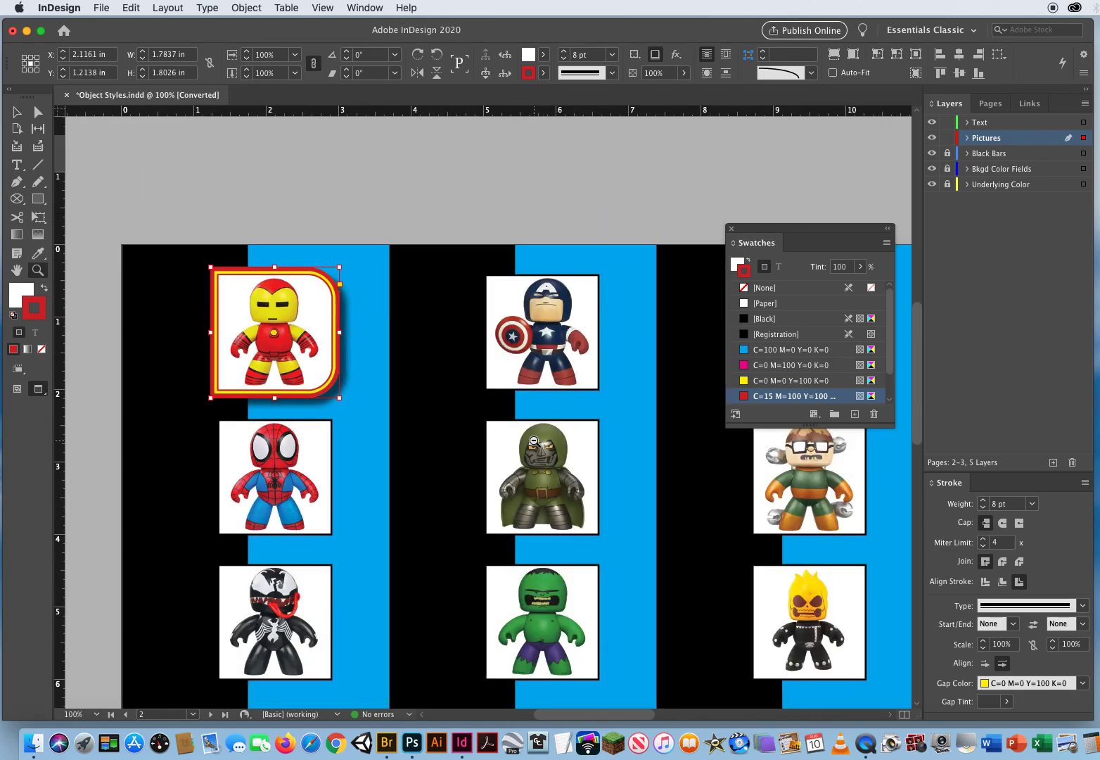
left_click(535, 442, "alt")
left_click(491, 416, "alt")
left_click_drag(552, 447, 318, 421)
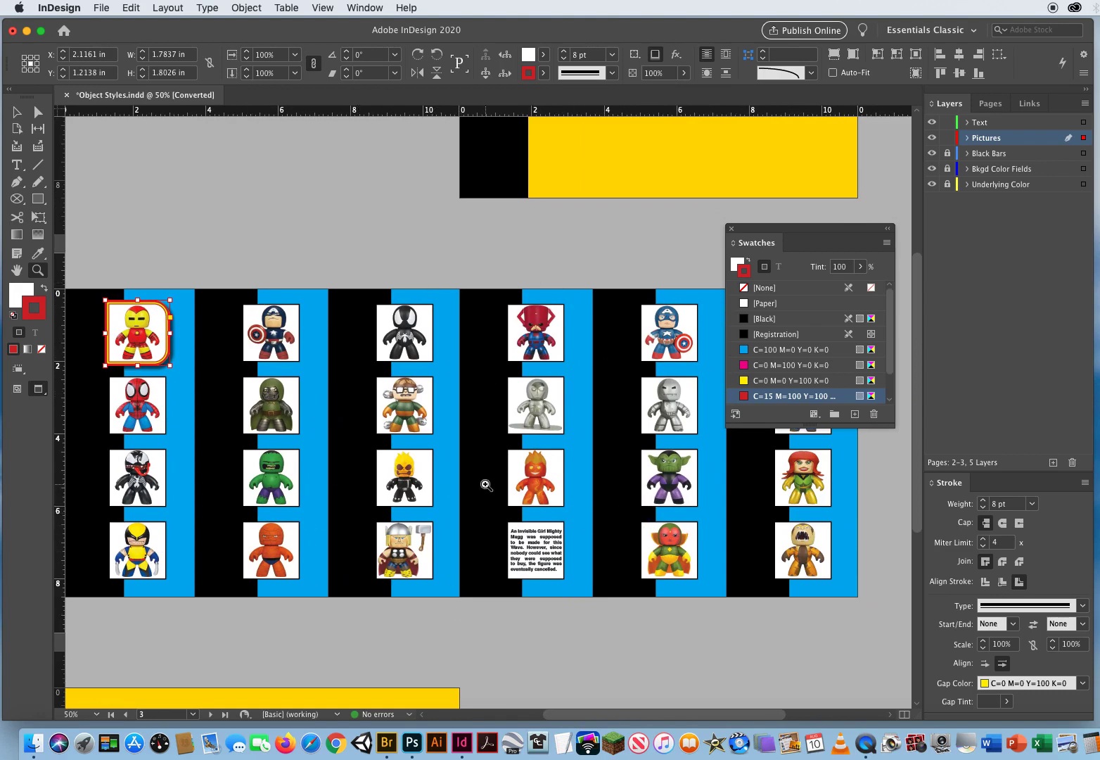
left_click_drag(484, 484, 529, 476)
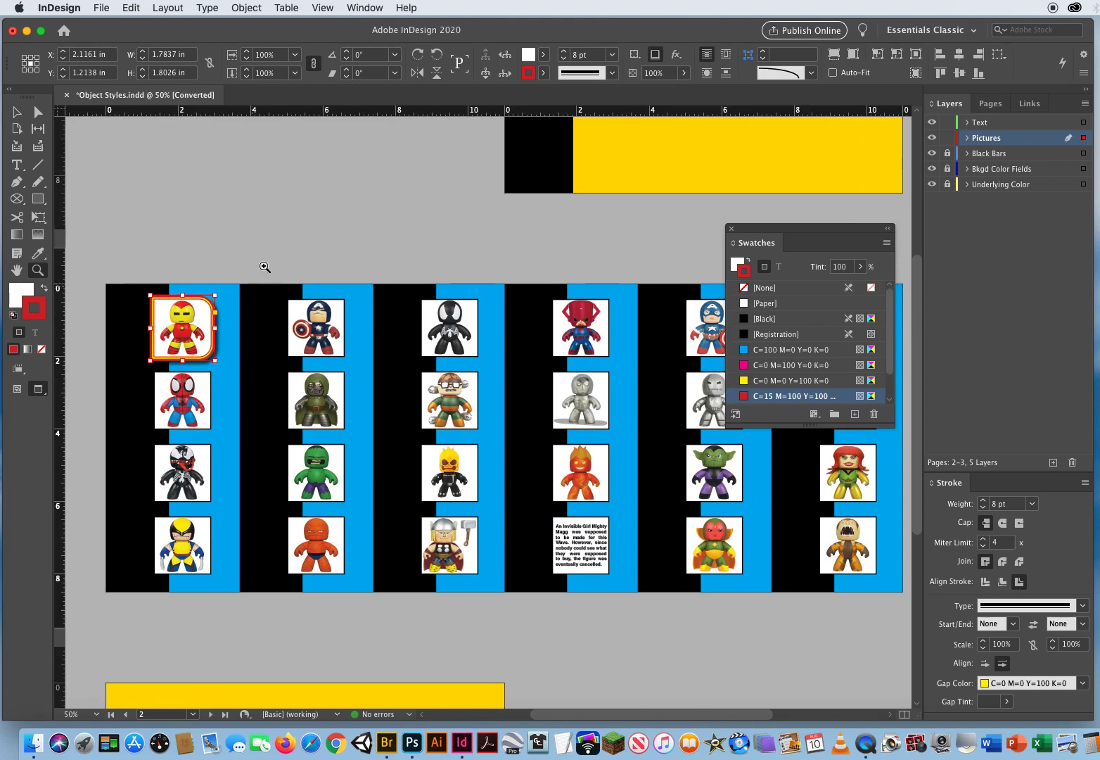
left_click(358, 8)
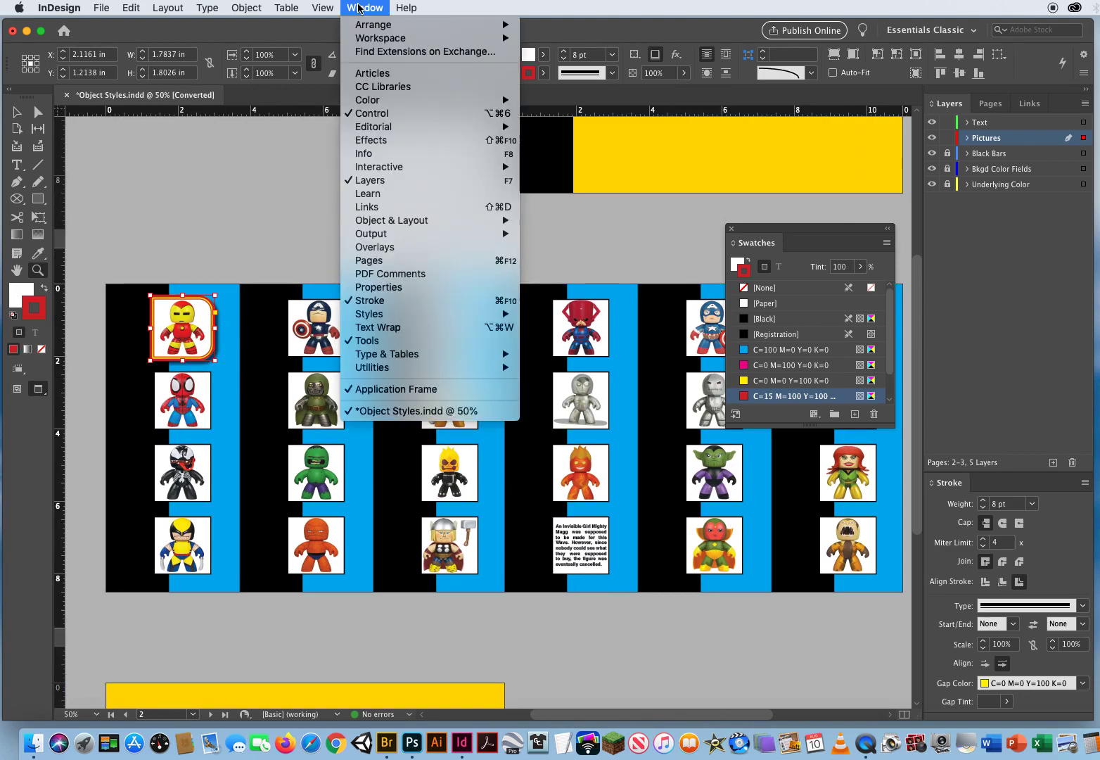
mouse_move(388, 317)
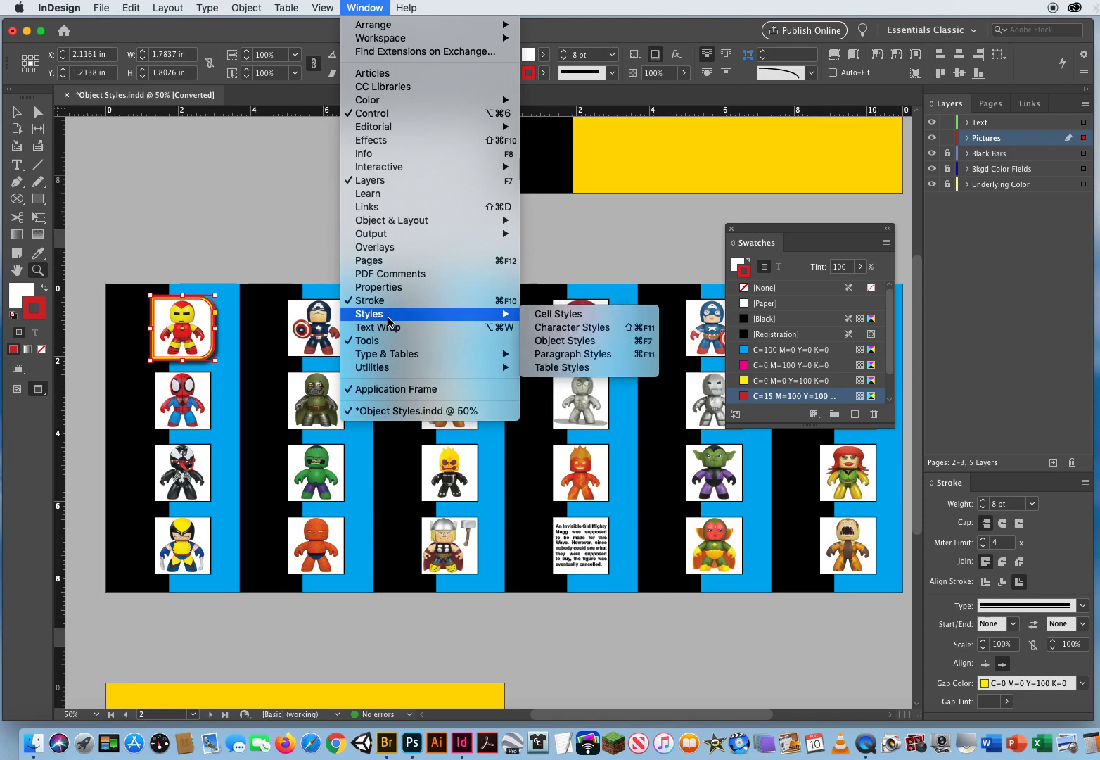
left_click(581, 344)
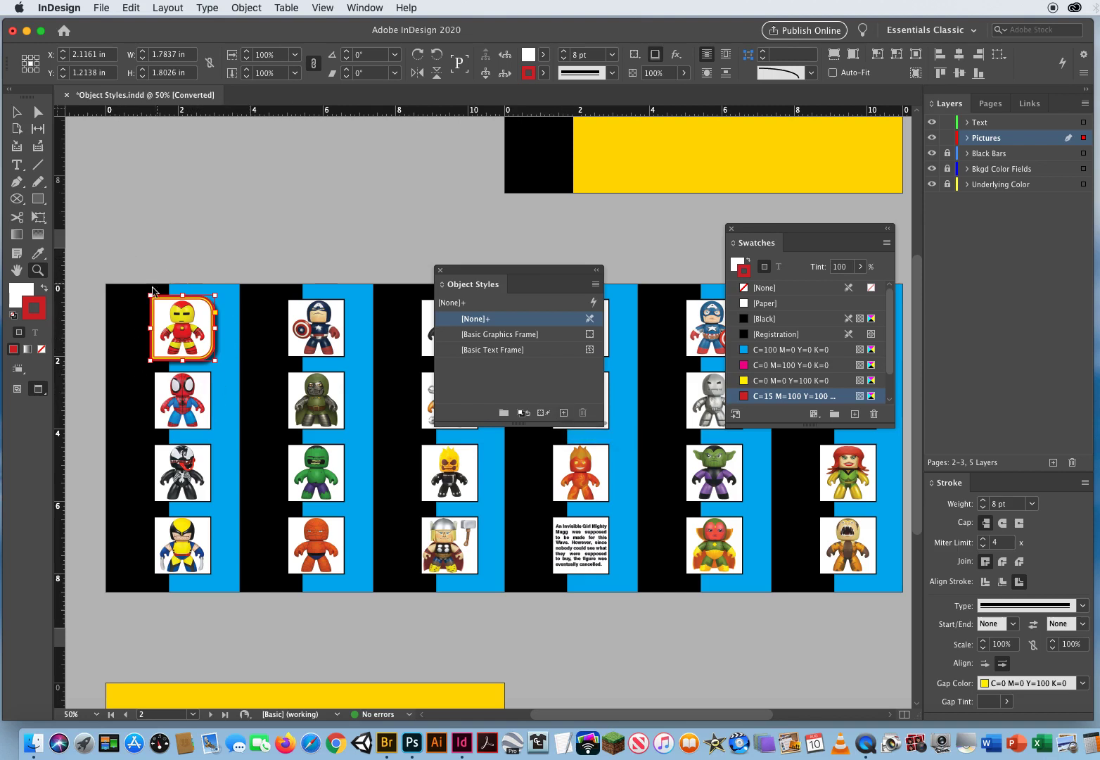
left_click(563, 413)
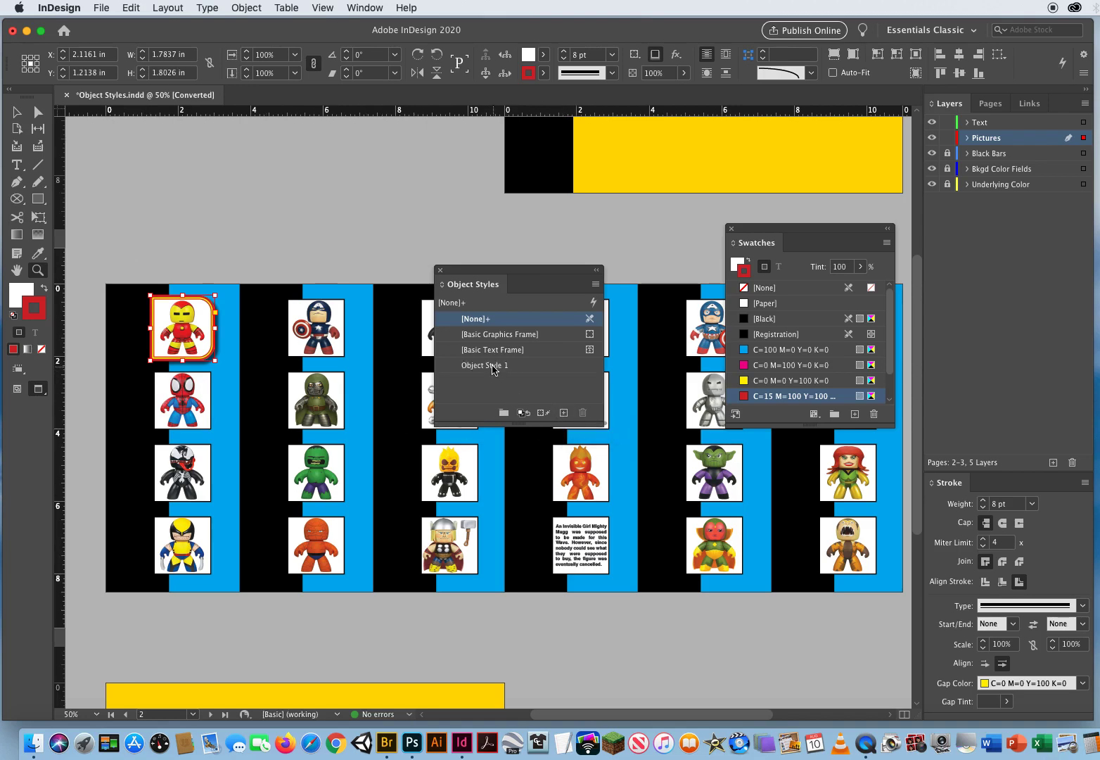
Step: Rename the new object style as Toy Frames
double_click(493, 367)
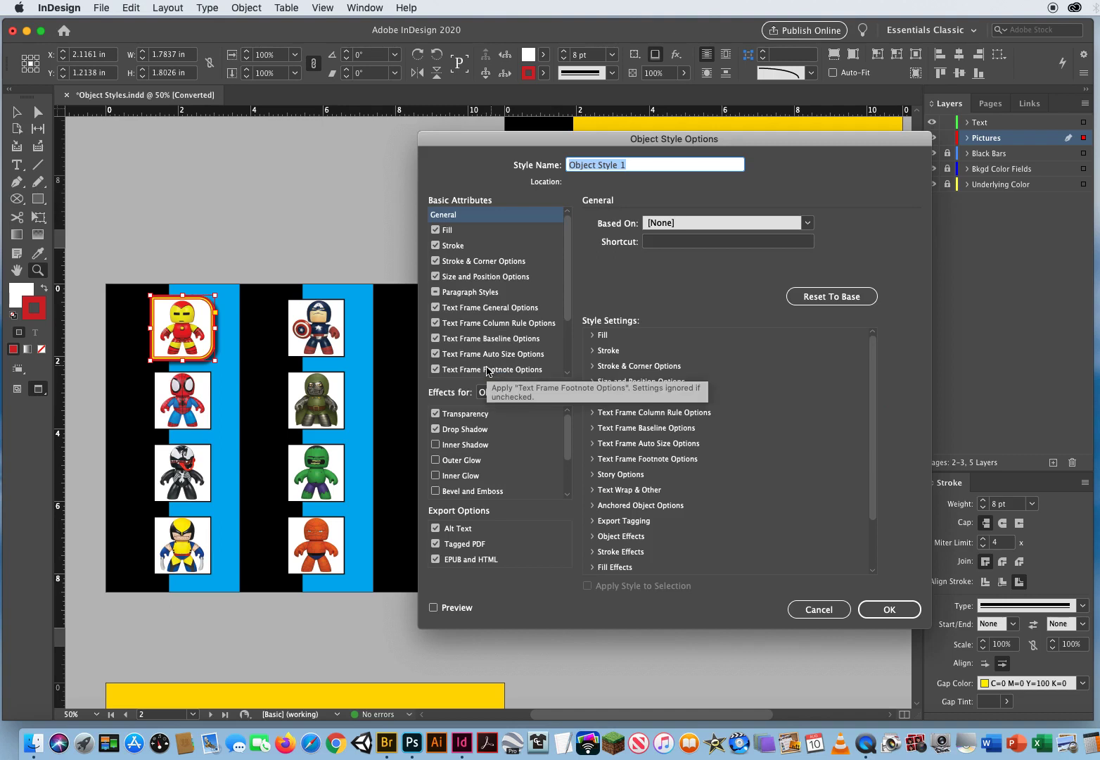
type("Toy Frames")
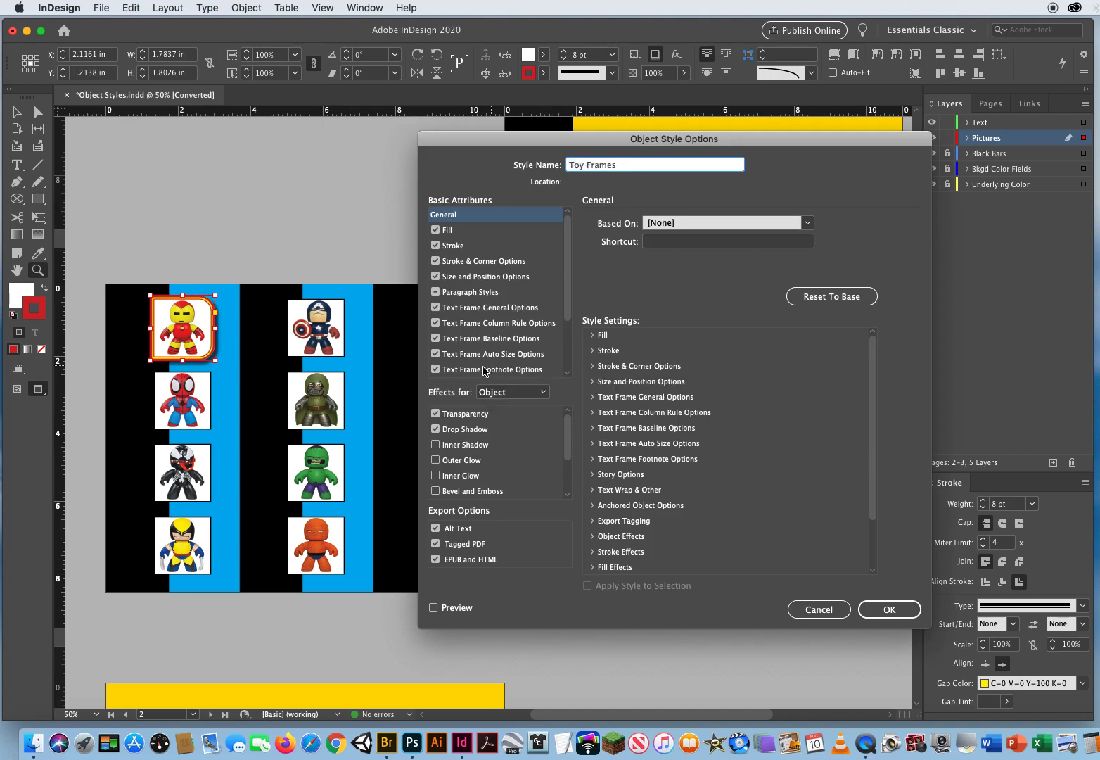
left_click(881, 609)
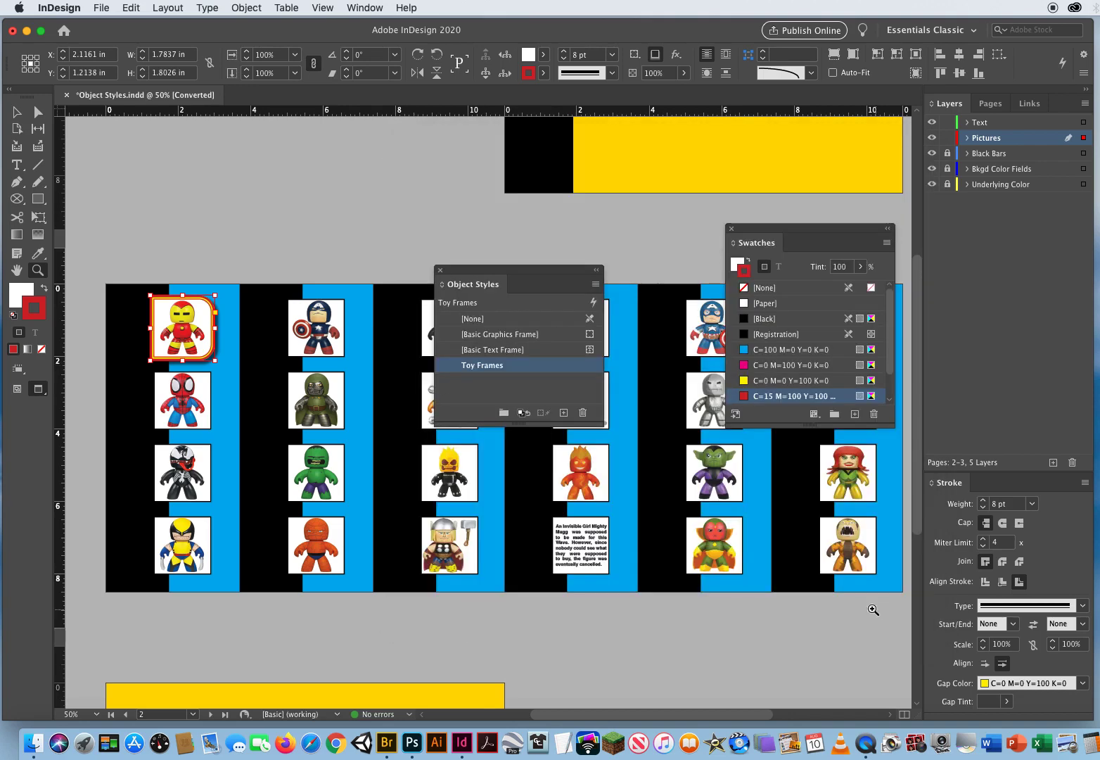
Step: Dock the swatches with the stroke settings and move the floating object styles list off the picture frames
left_click_drag(464, 274, 687, 465)
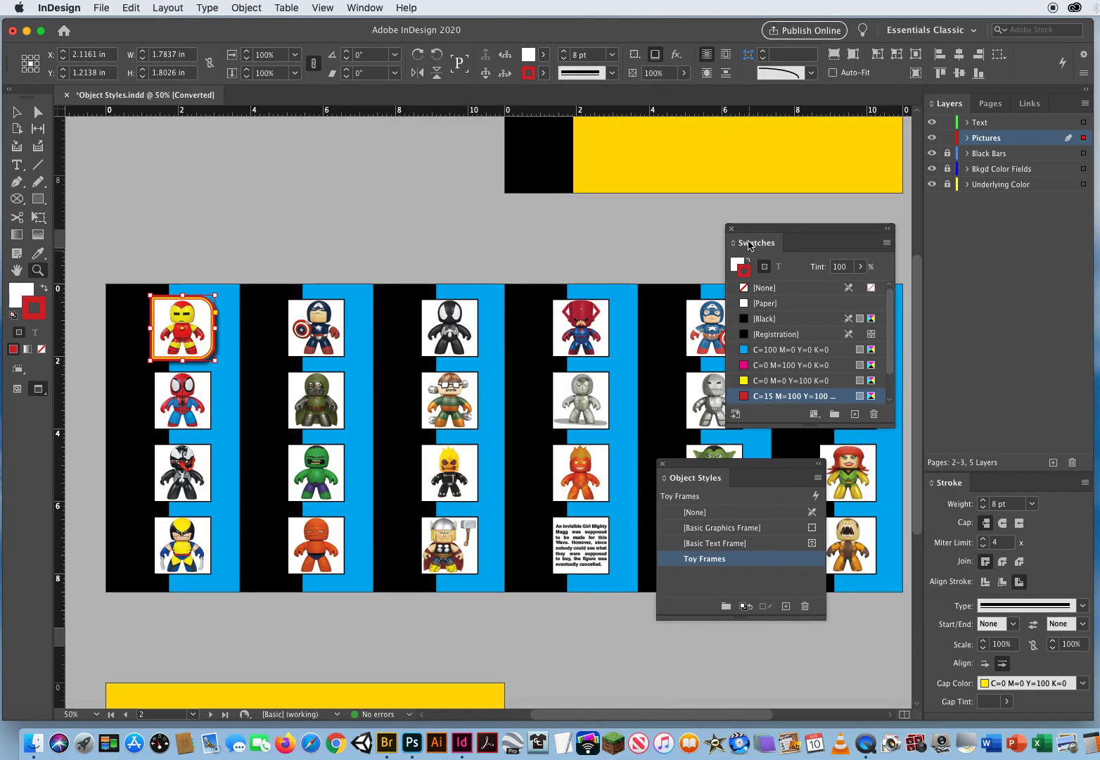
mouse_move(750, 244)
left_mouse_down()
mouse_move(1031, 583)
mouse_move(969, 481)
left_mouse_up()
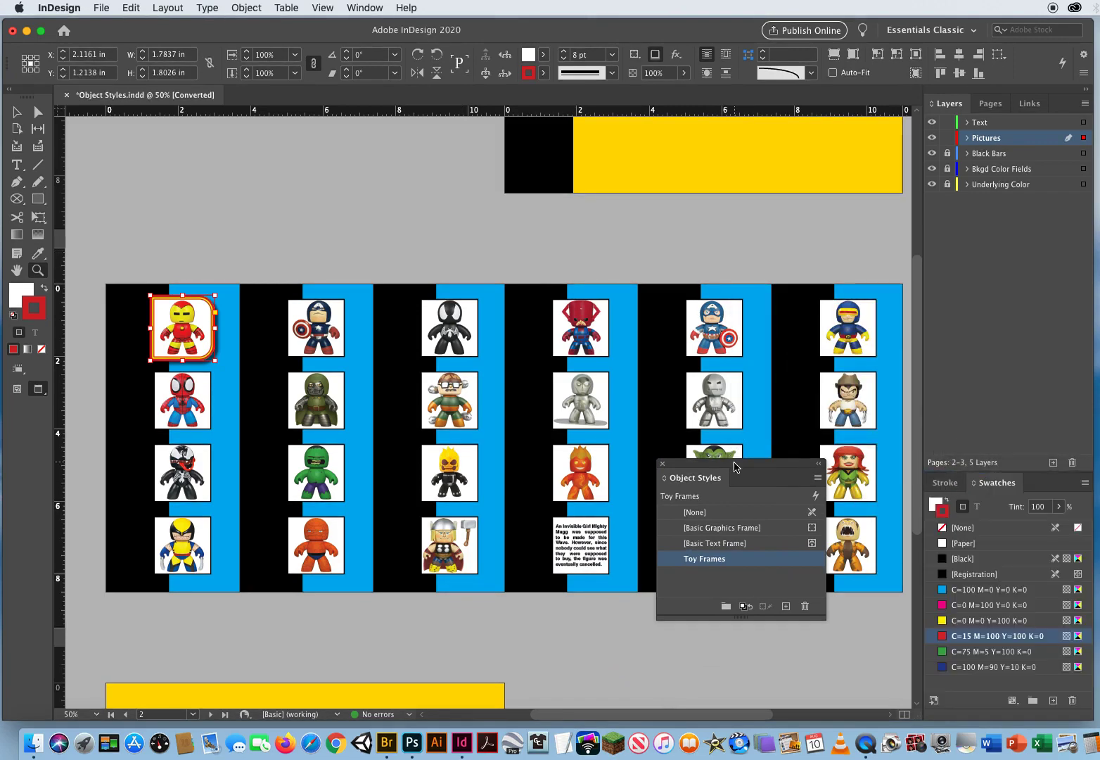
left_click_drag(683, 470, 512, 142)
scroll(342, 375, "up", 3)
scroll(342, 375, "down", 2)
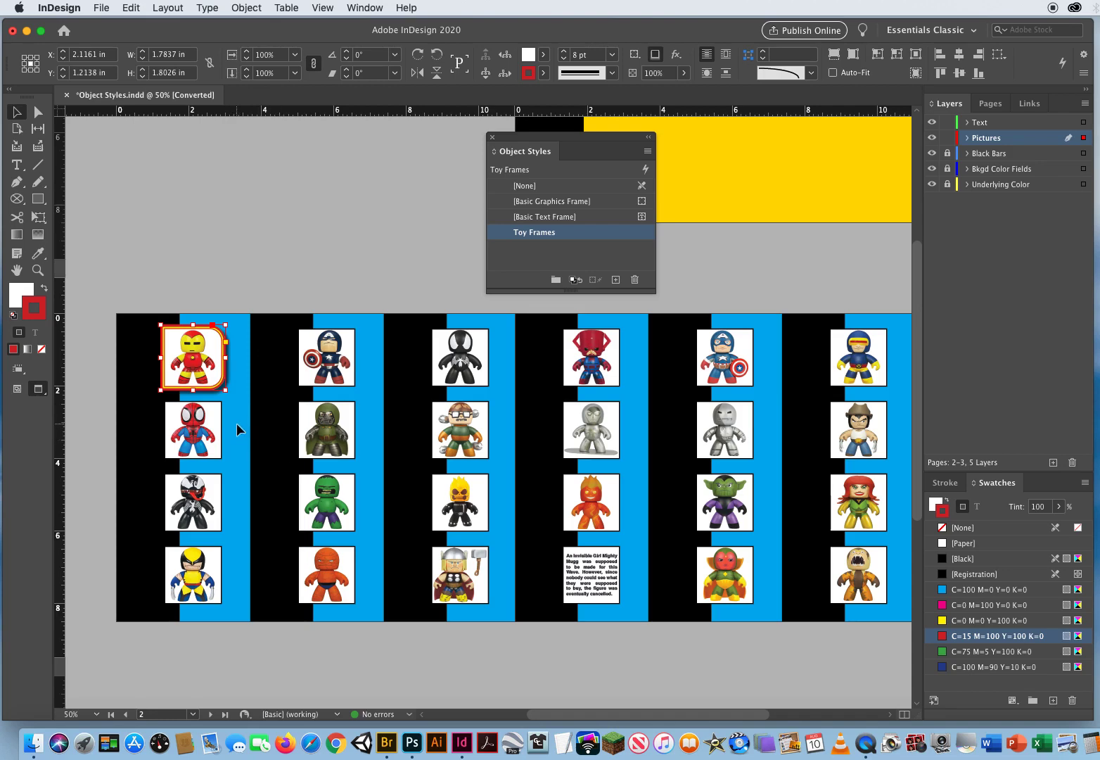
Step: Examine the document's layers from Underlying Color up to Text, briefly hiding and showing Bkgd Color Fields
left_click(992, 186)
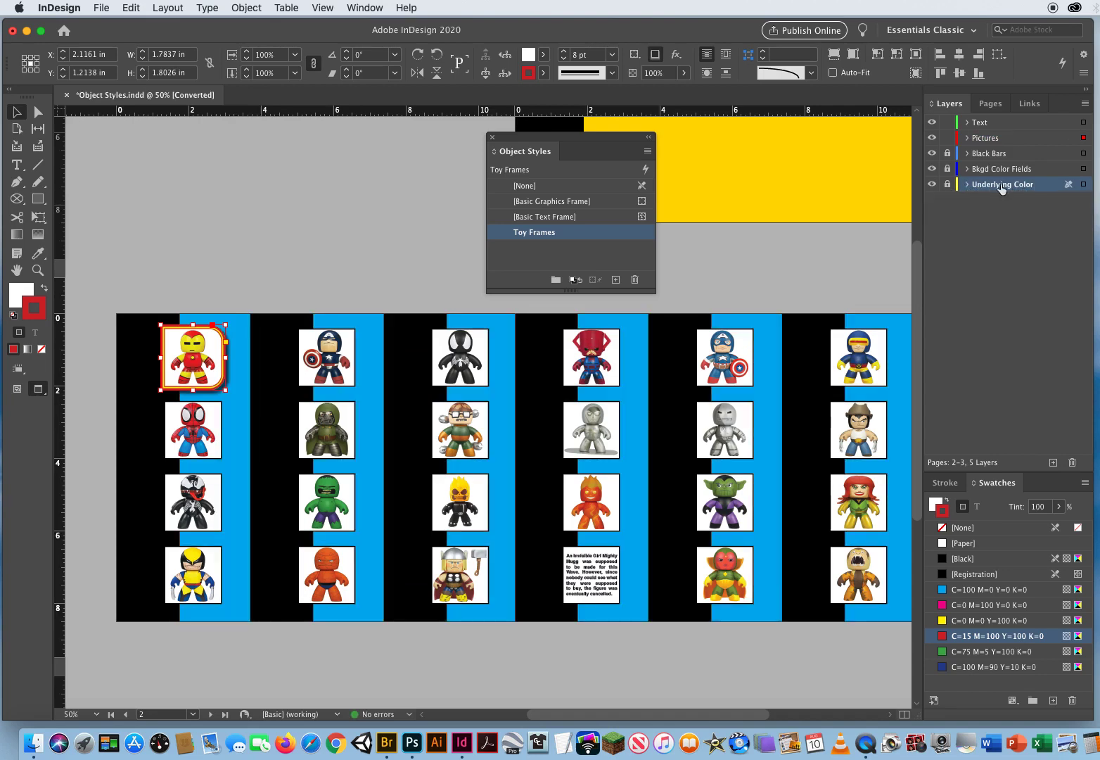
left_click(998, 169)
left_click(932, 183)
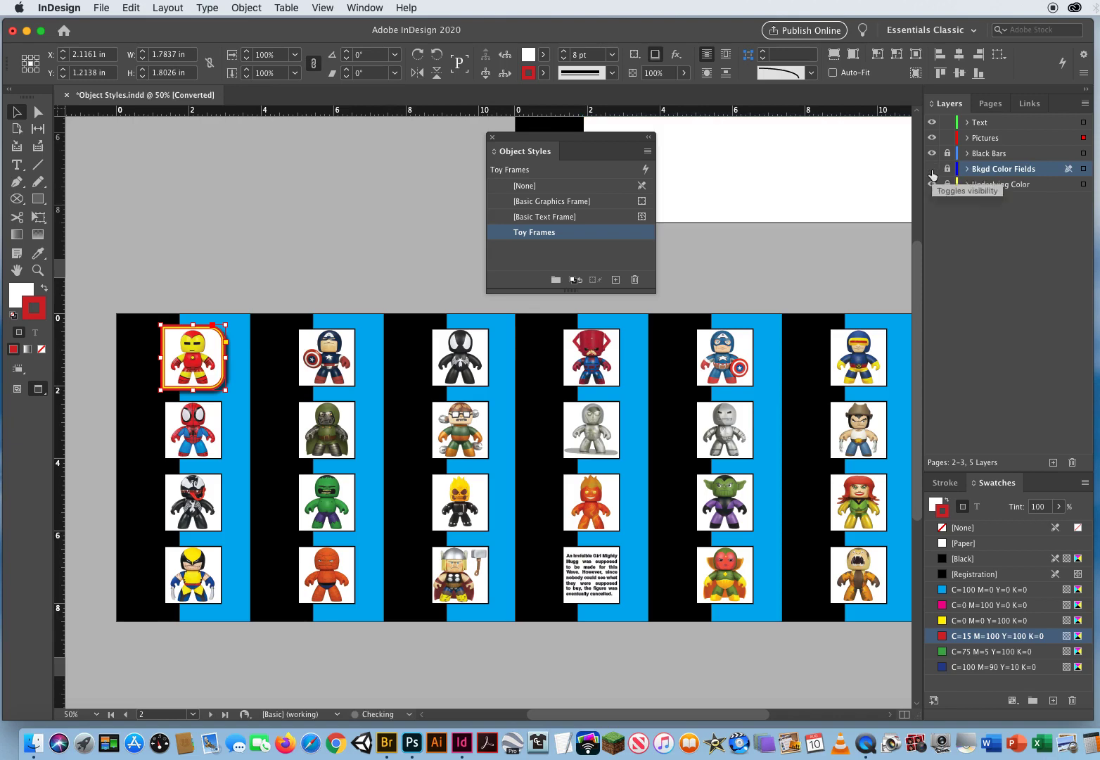
left_click(932, 183)
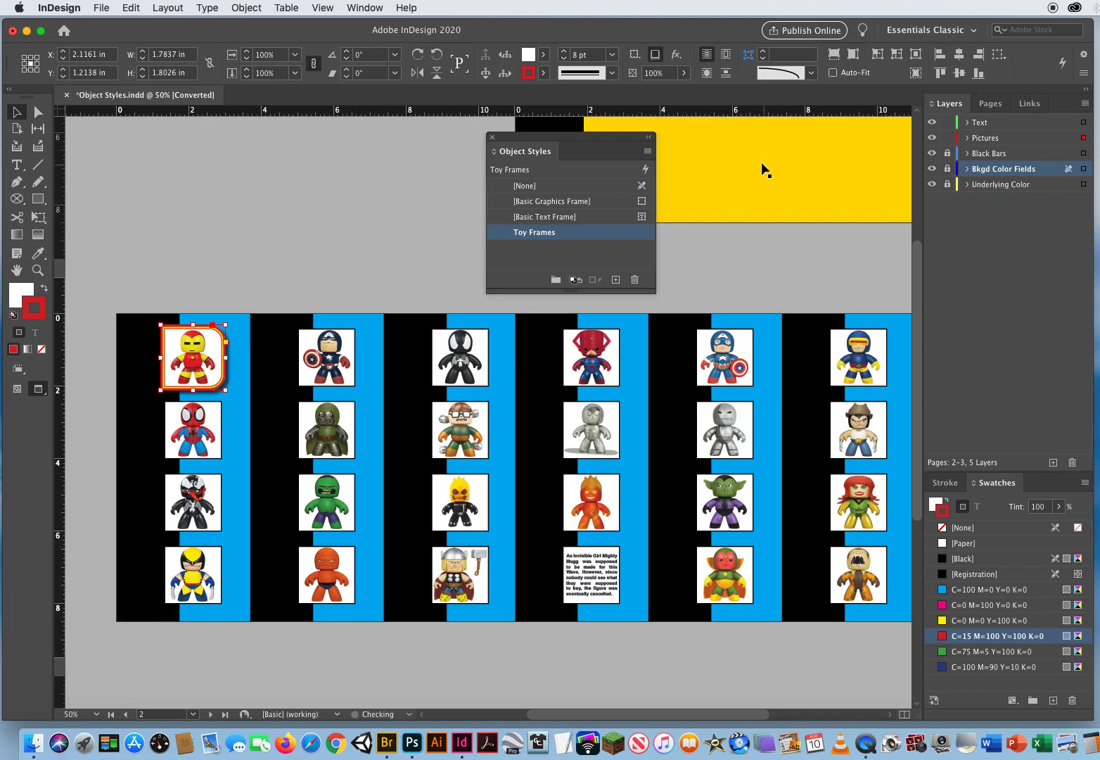
left_click(1004, 155)
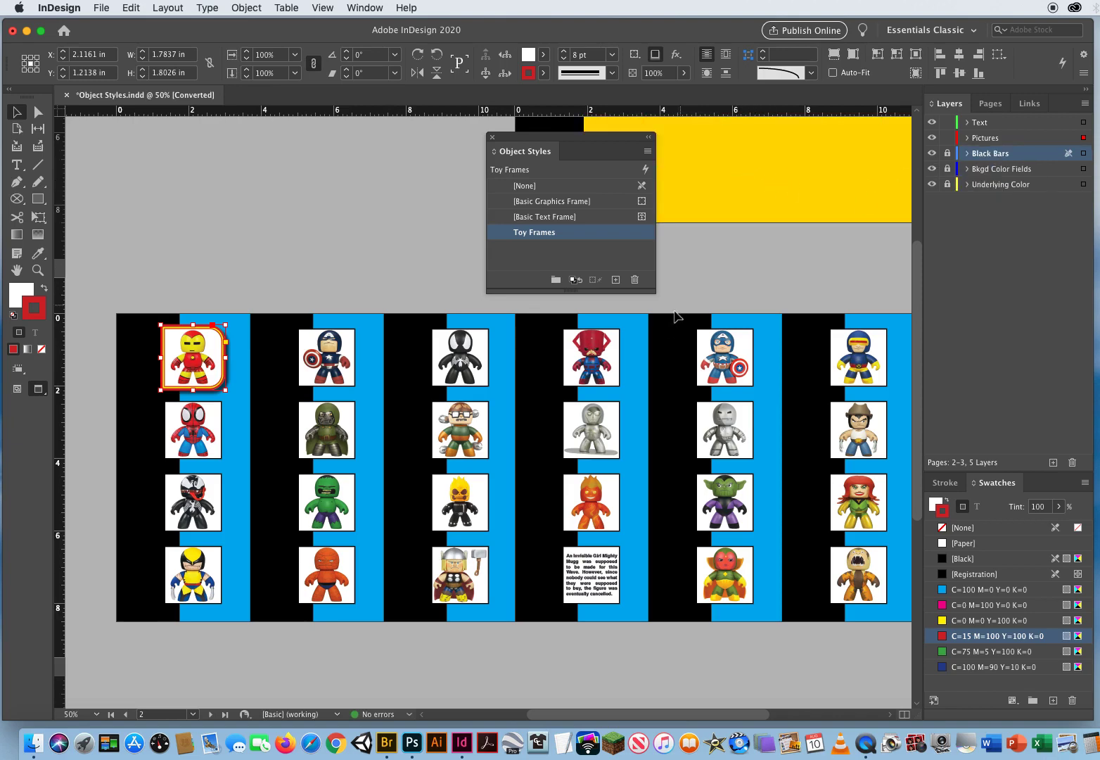
left_click(989, 138)
left_click(993, 124)
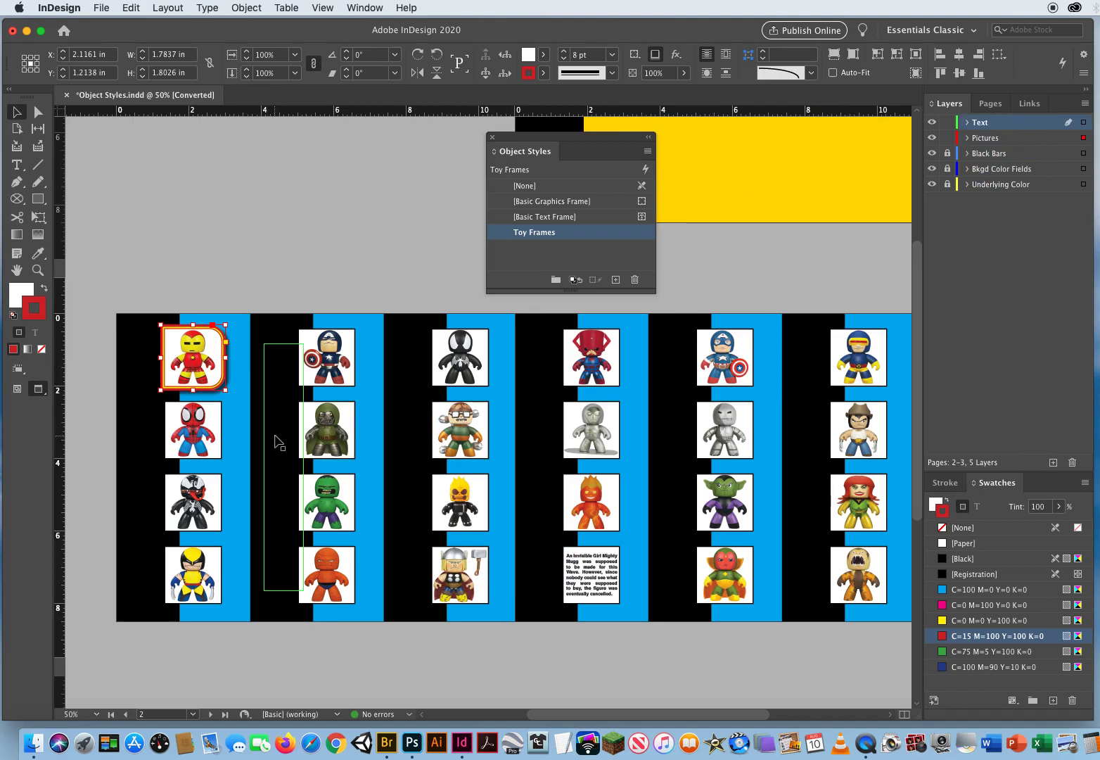
Step: Apply the Toy Frames object style to the Spider-Man, Venom and Wolverine frames below Iron Man
left_click(284, 279)
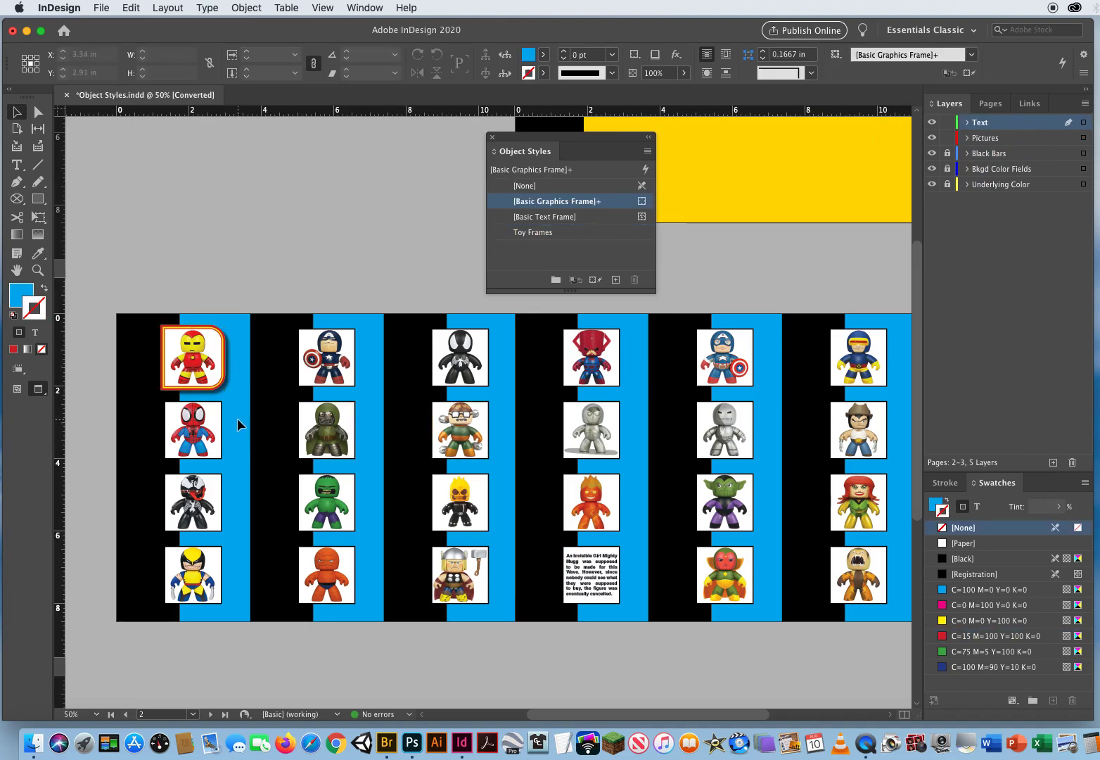
left_click_drag(225, 456, 197, 598)
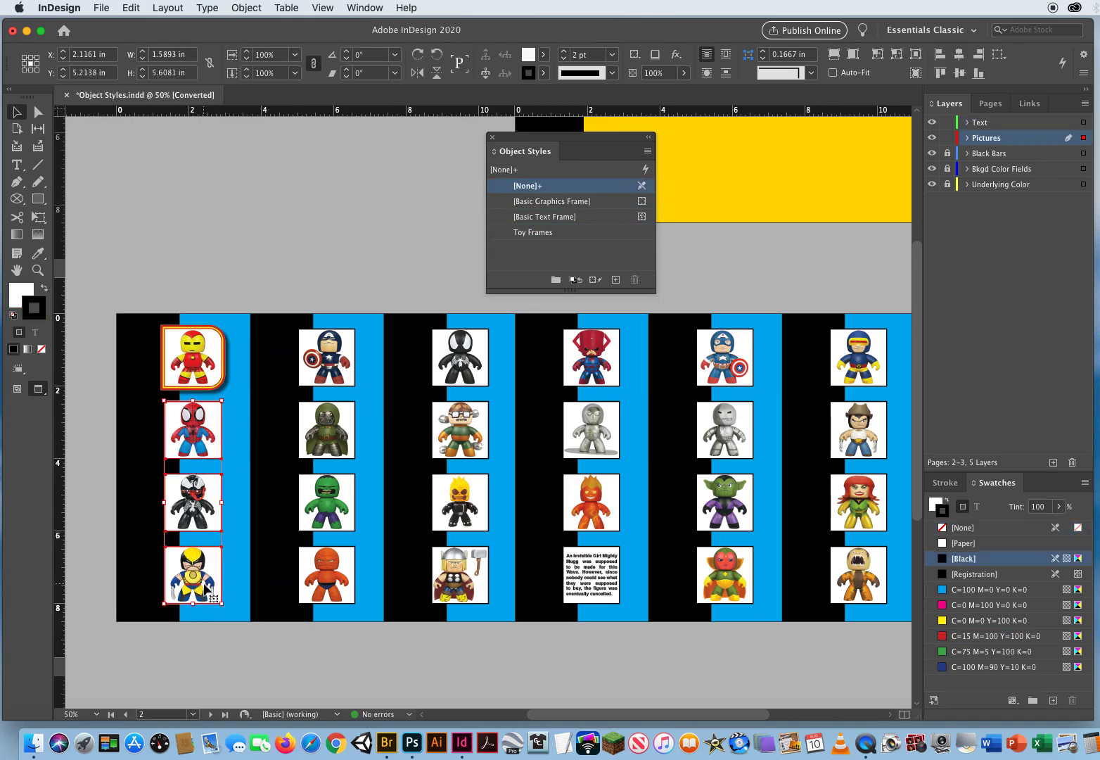
left_click(557, 233)
left_click(318, 264)
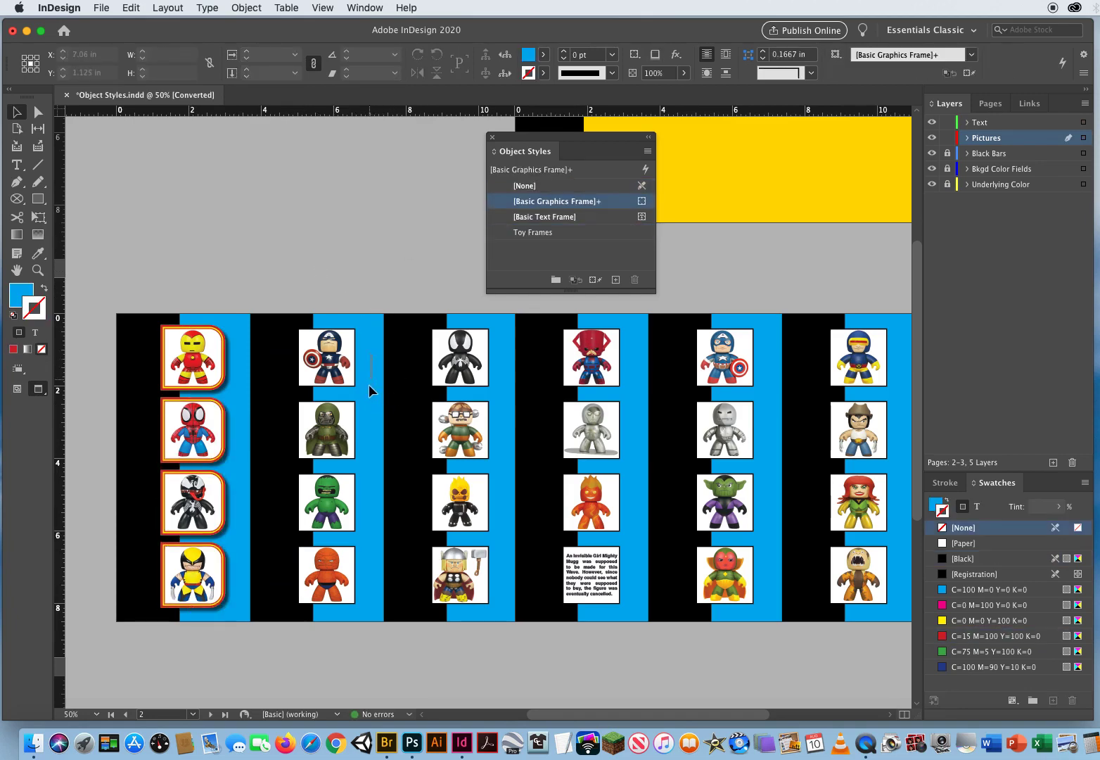
Step: Apply the Toy Frames object style to all picture frames in the other five columns of pages 2-3, leaving out the Invisible Girl text box
left_click_drag(369, 384, 341, 581)
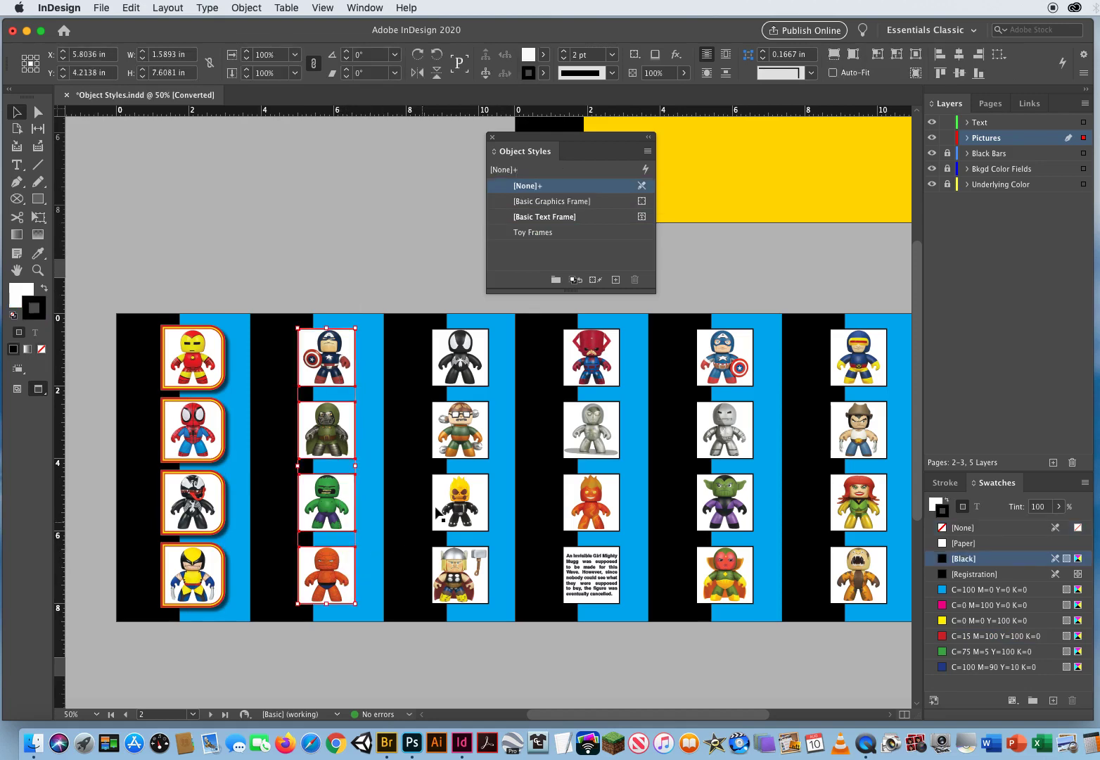
left_click_drag(503, 379, 469, 584)
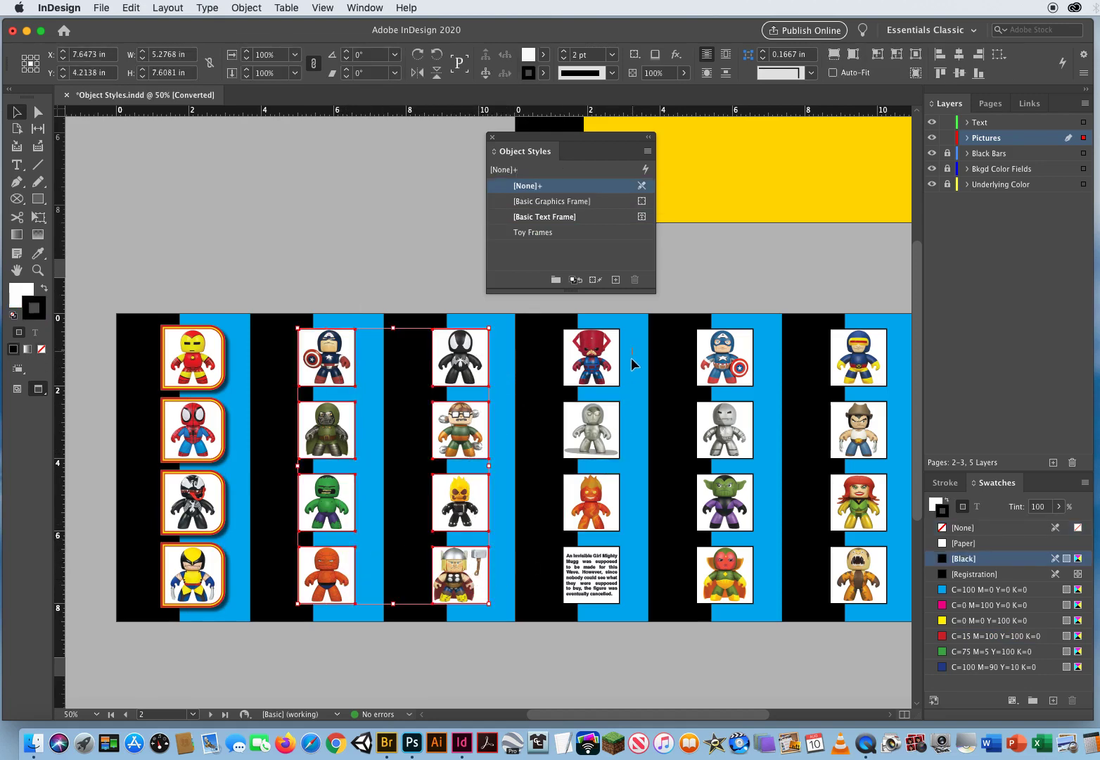
left_click_drag(619, 457, 609, 571)
left_click_drag(766, 346, 744, 575)
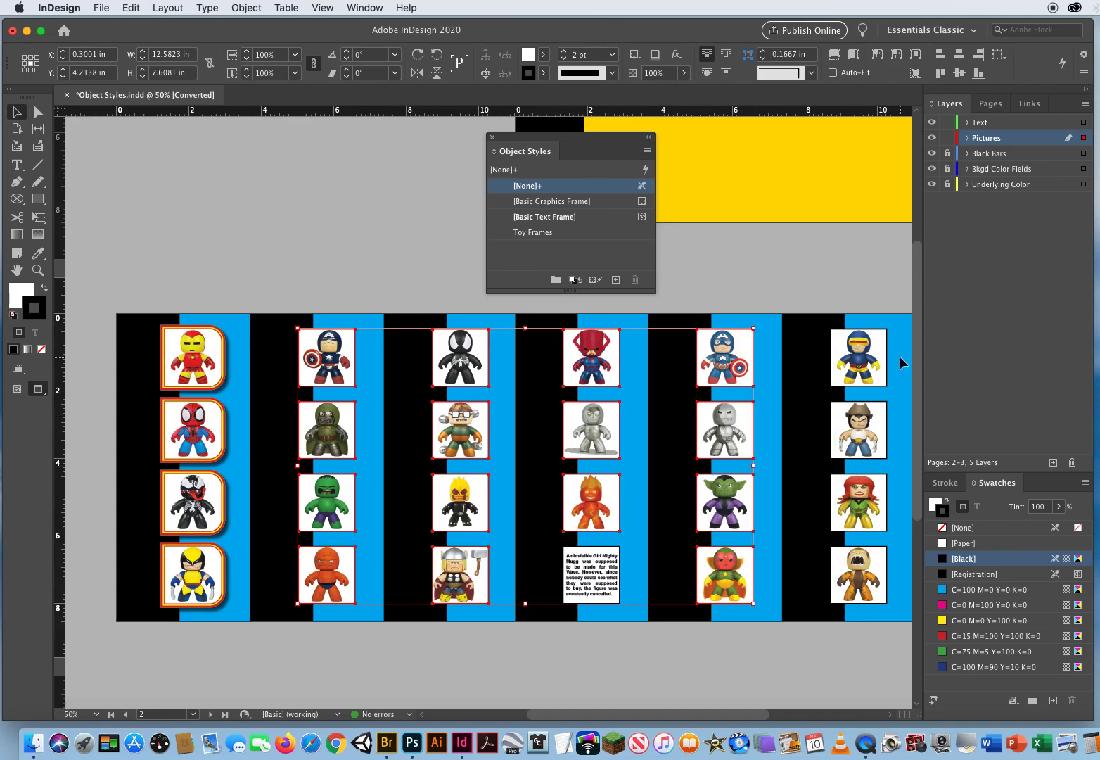
left_click_drag(899, 358, 862, 576)
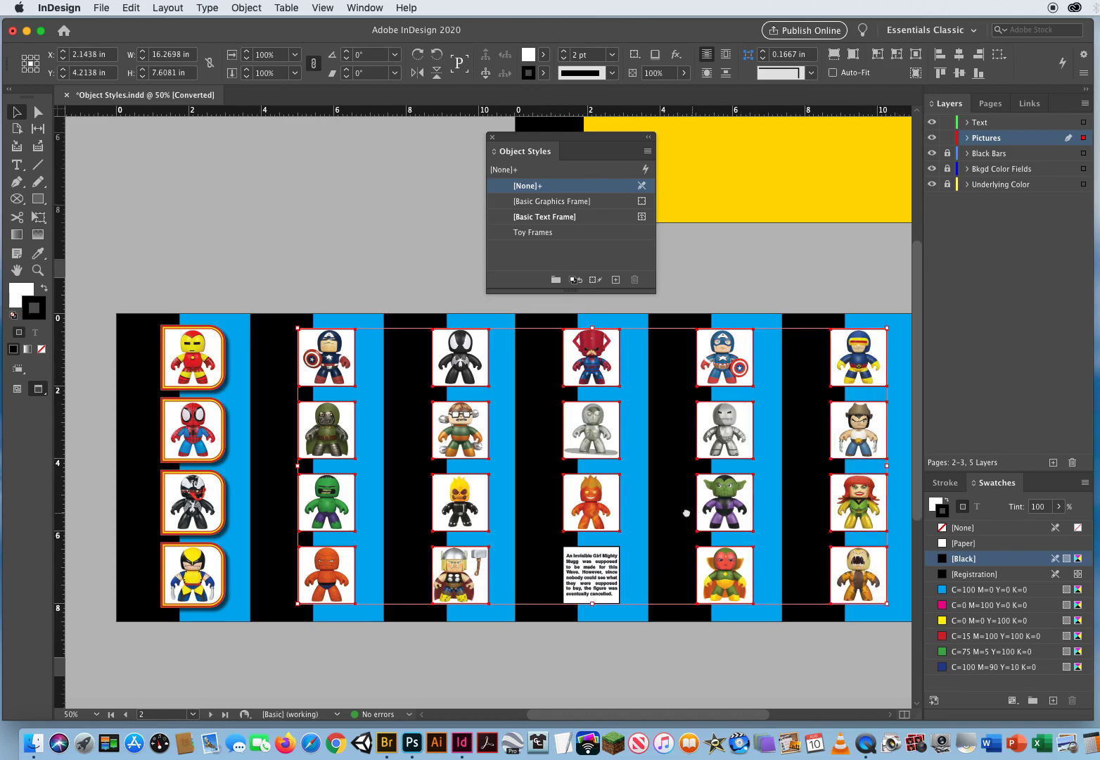
left_click_drag(685, 511, 637, 501)
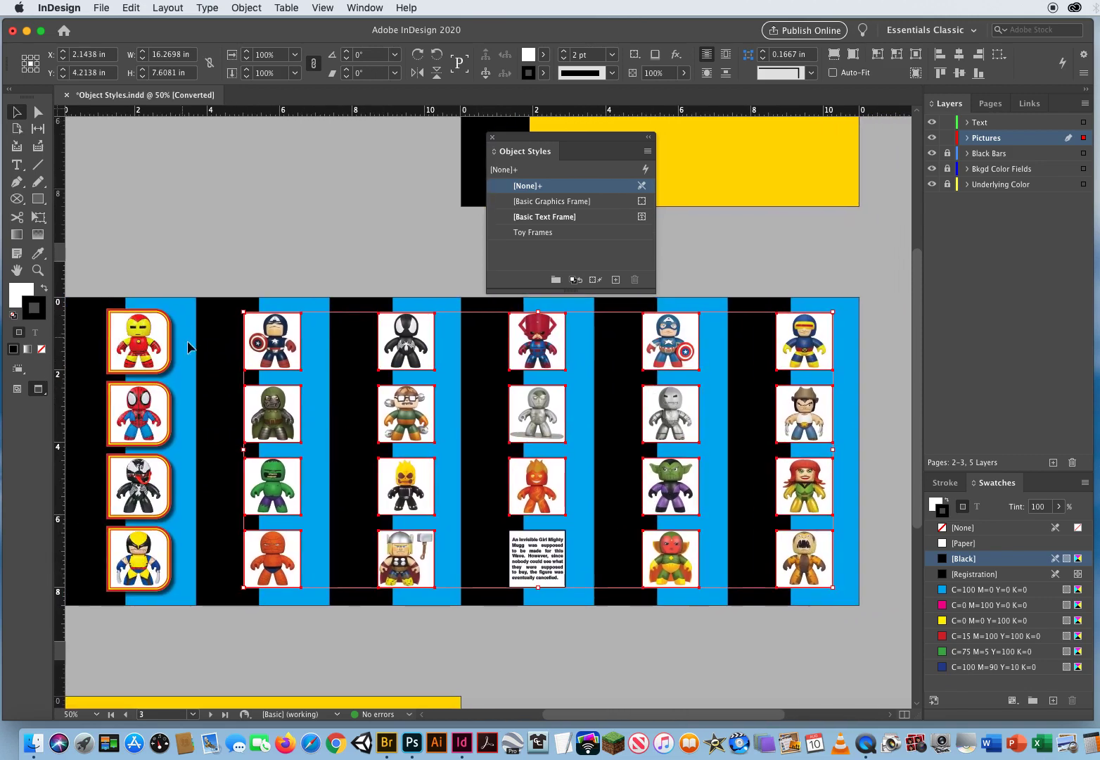
left_click(566, 233)
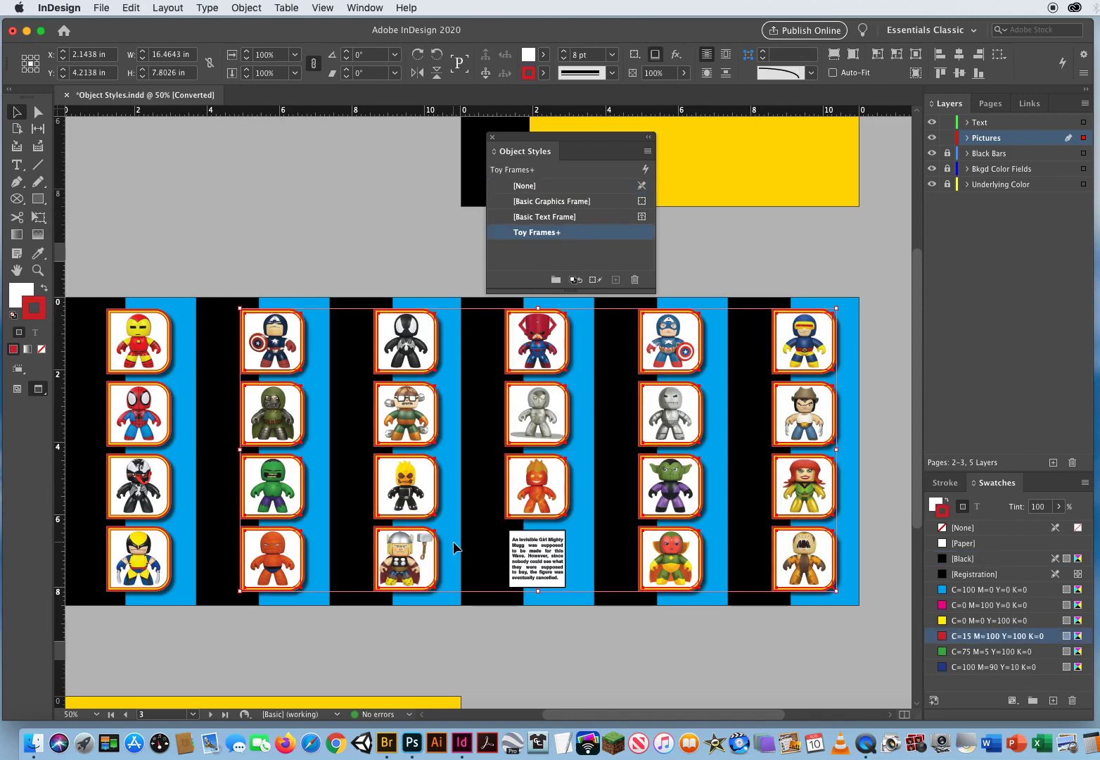
Step: Apply the Toy Frames object style to the six picture frames on page 4
left_click_drag(338, 604, 424, 172)
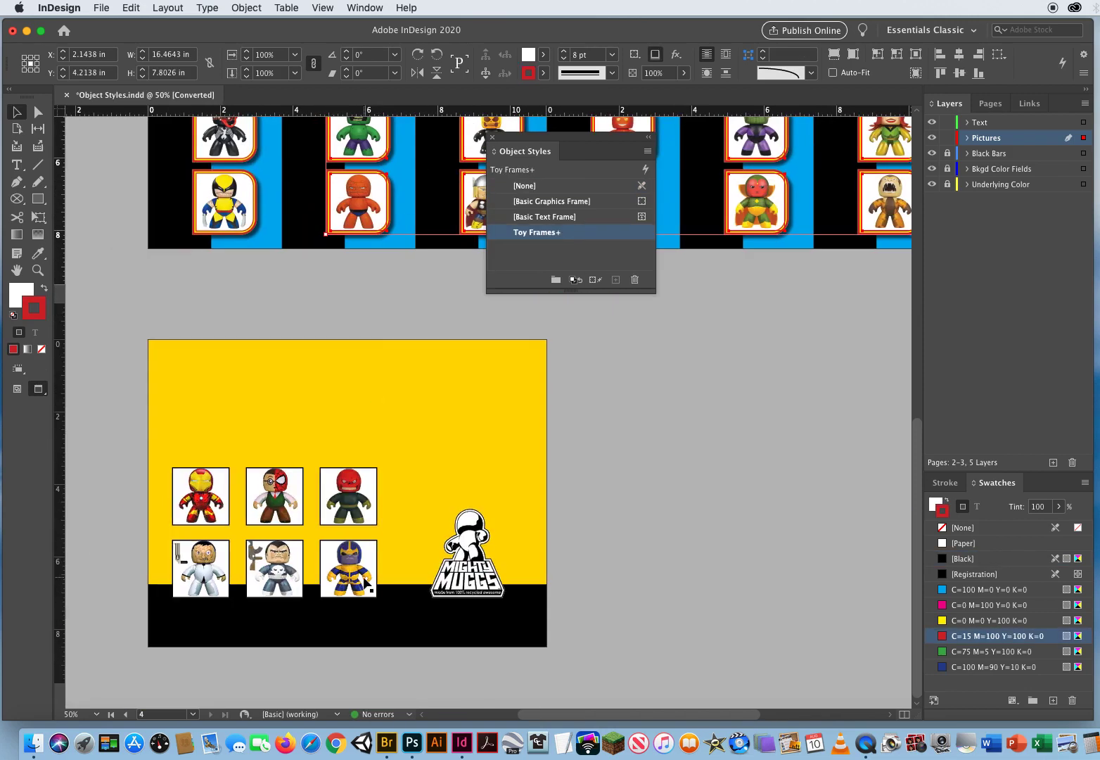
left_click_drag(173, 436, 361, 554)
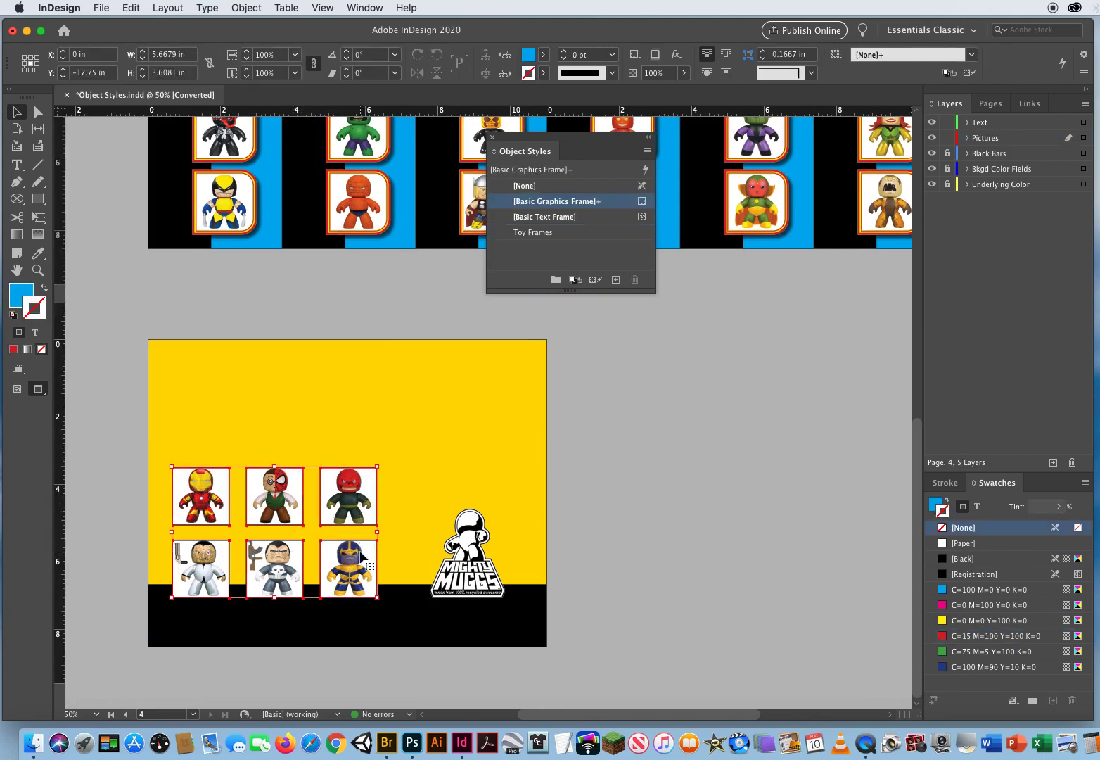
left_click(534, 233)
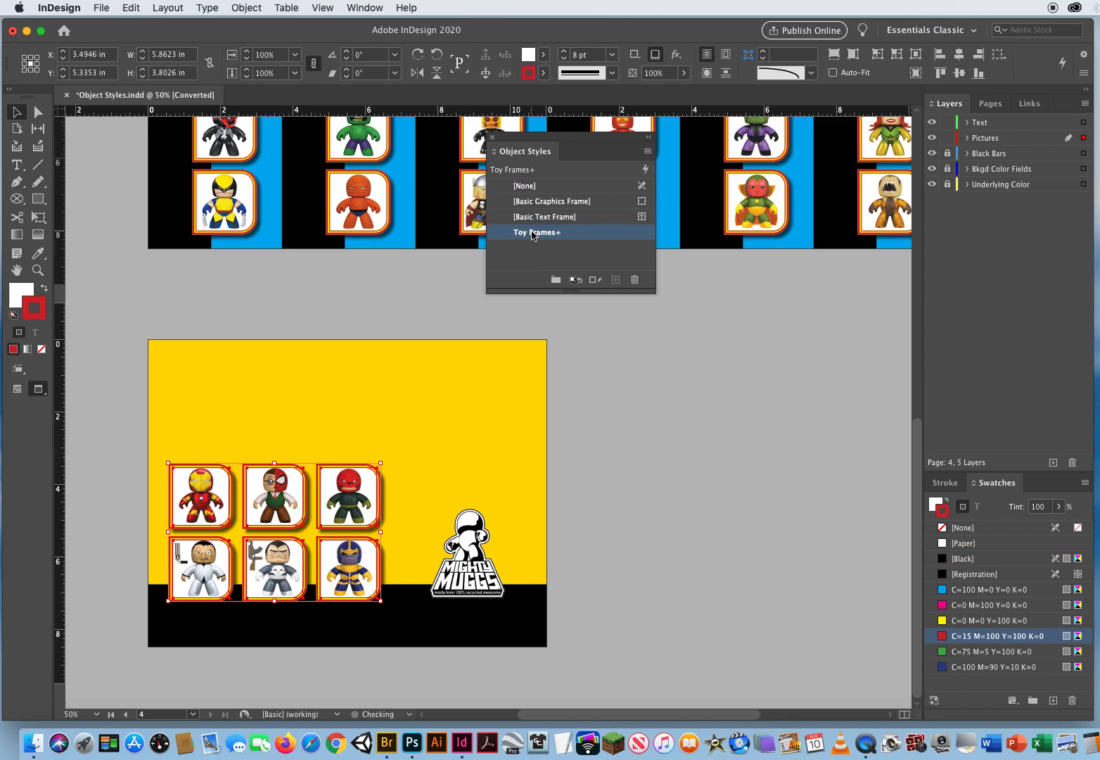
left_click(651, 417)
Step: With nothing selected, open the Toy Frames object style for editing and turn on its preview
scroll(343, 326, "up", 5)
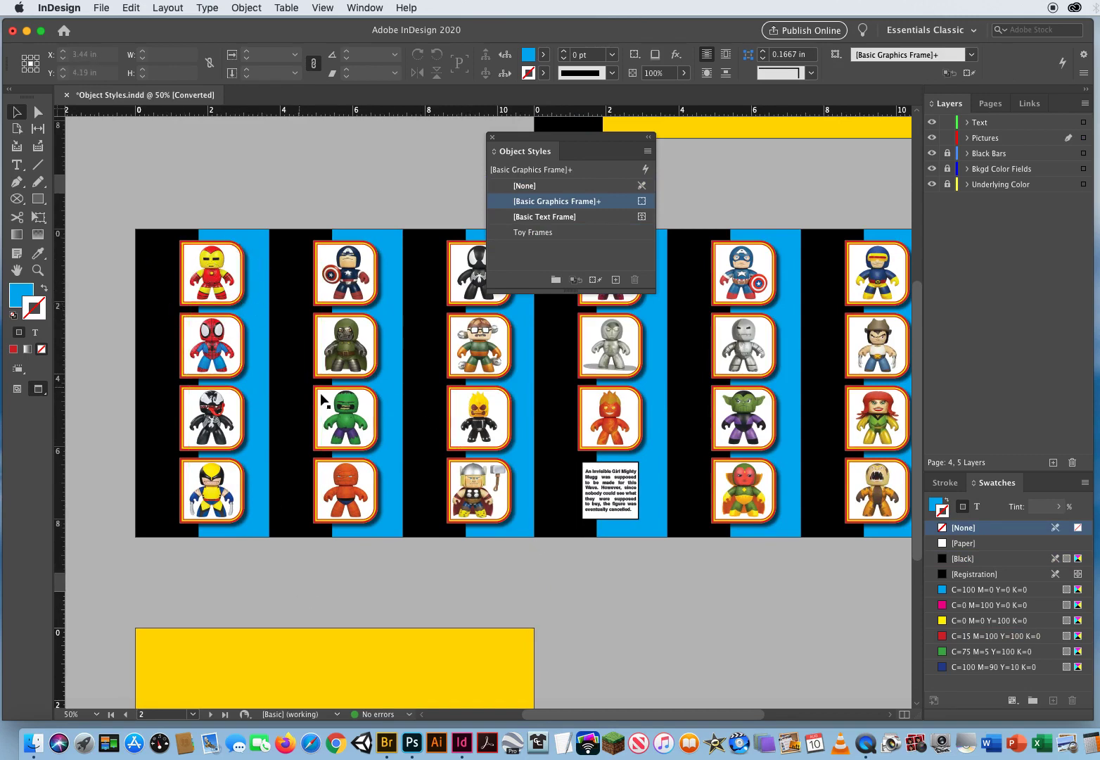
left_click(37, 269)
left_click(396, 413)
left_click(396, 412)
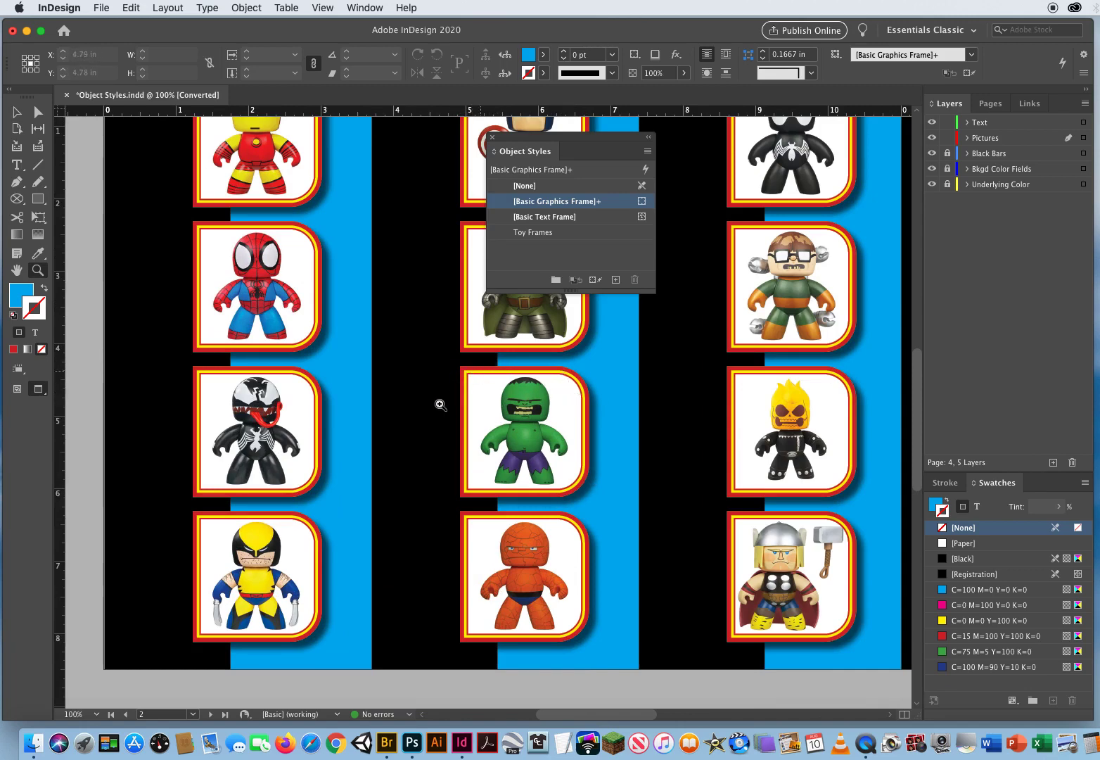
key("space")
left_click_drag(341, 224, 344, 363)
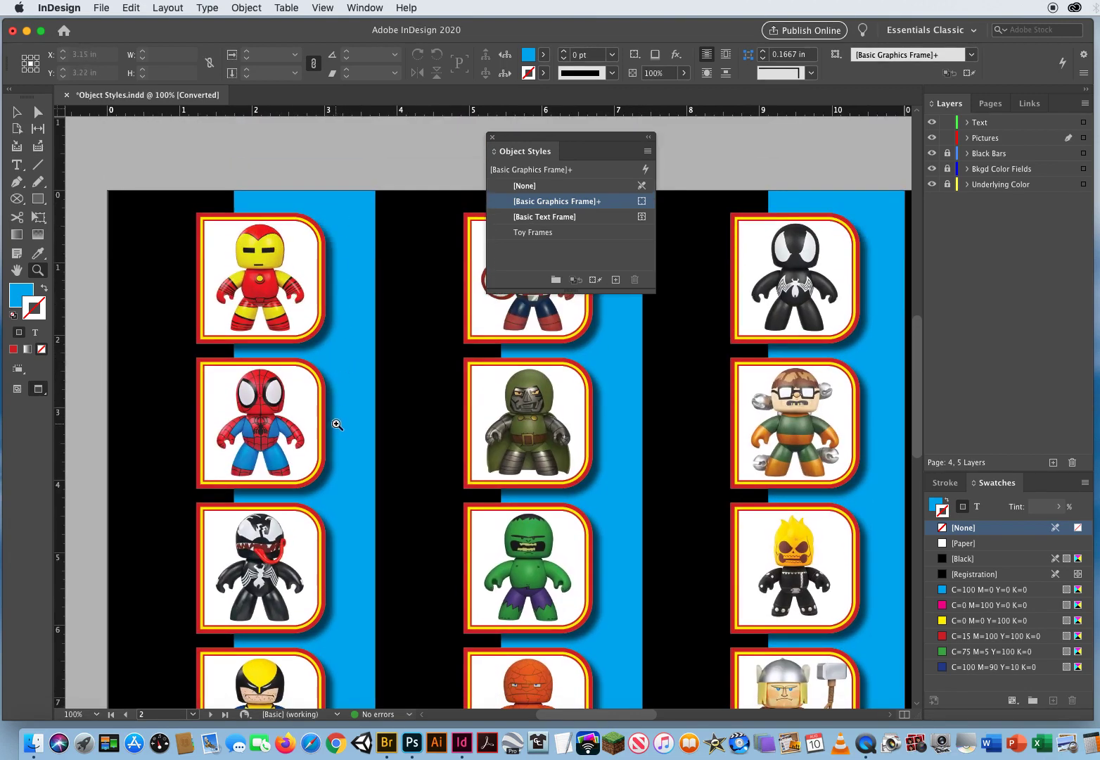
left_click(17, 113)
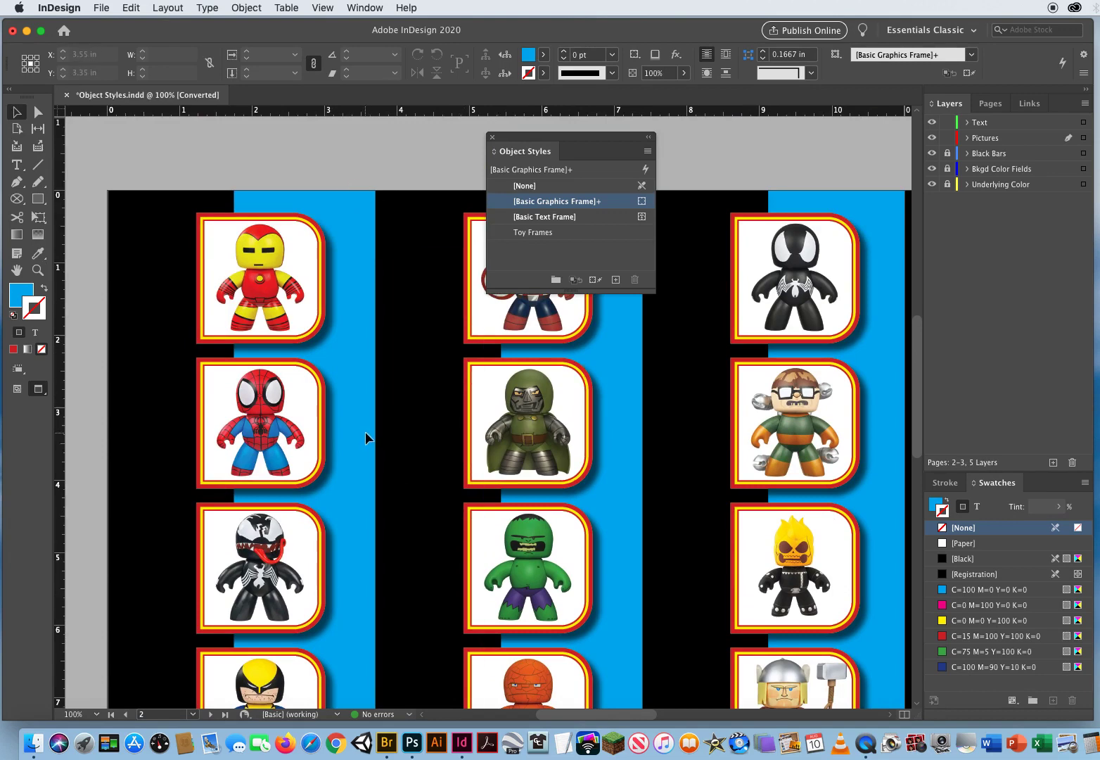
left_click(562, 233)
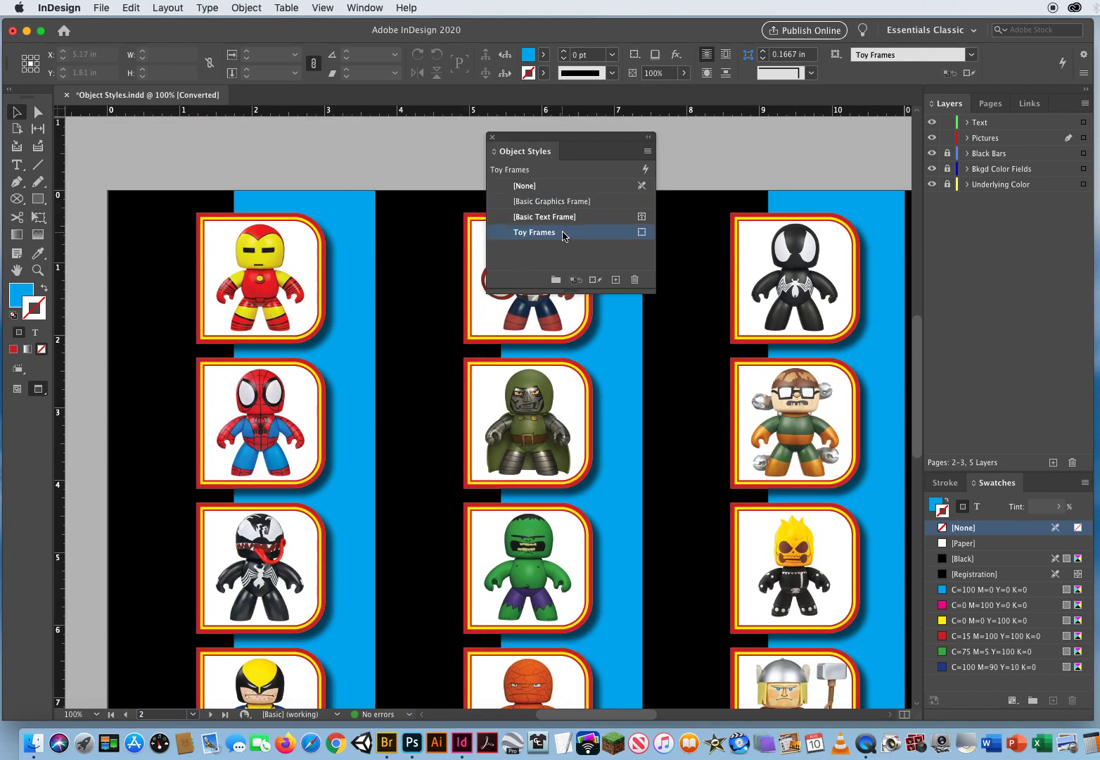
double_click(612, 232)
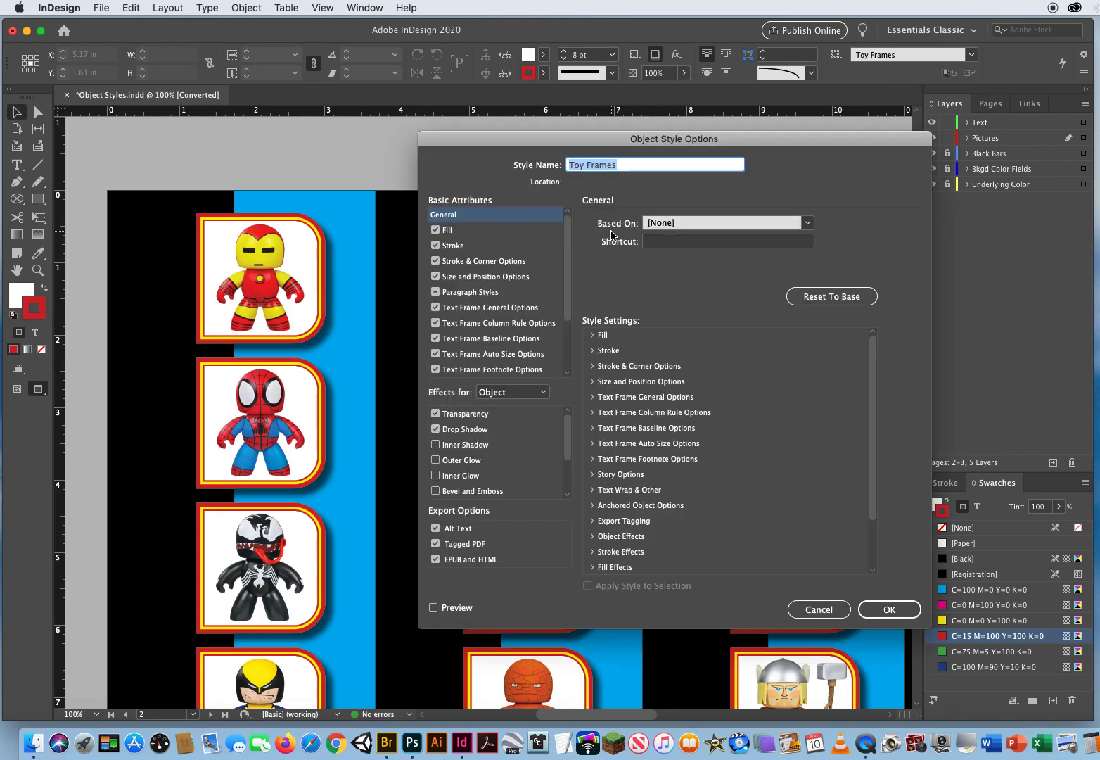
left_click(433, 608)
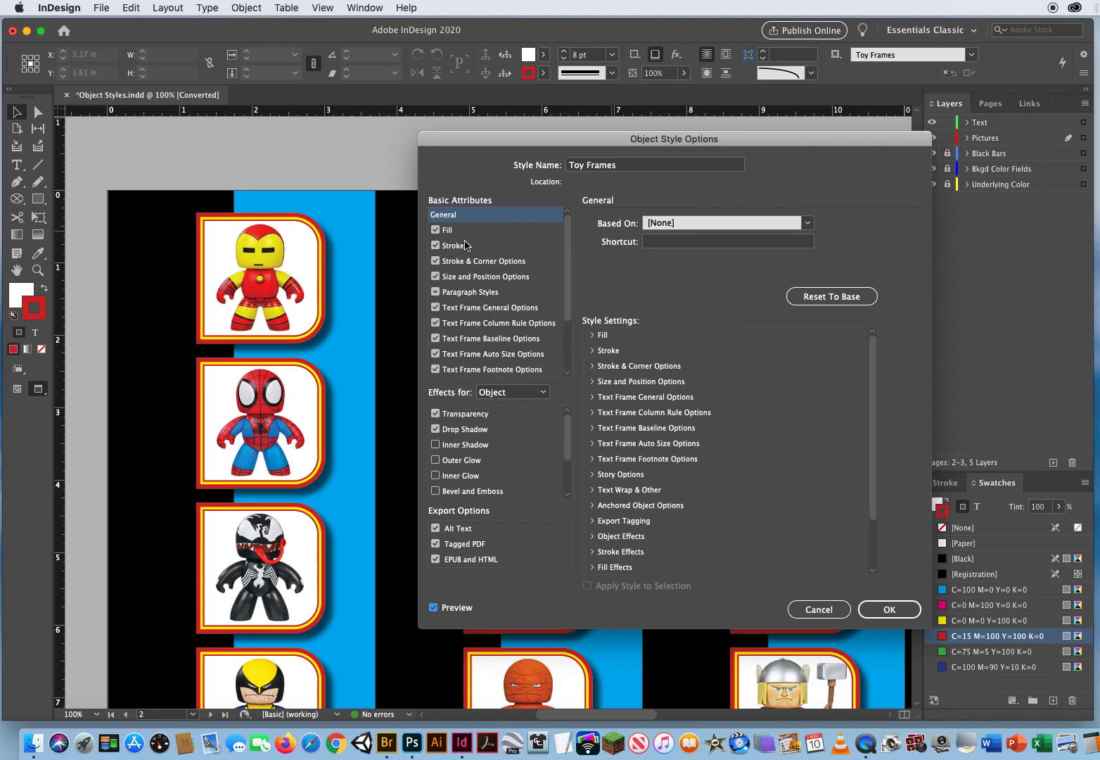
Step: In the Toy Frames style, set the top-left corner size to 0.5 in and the top-right corner shape to None
left_click(477, 262)
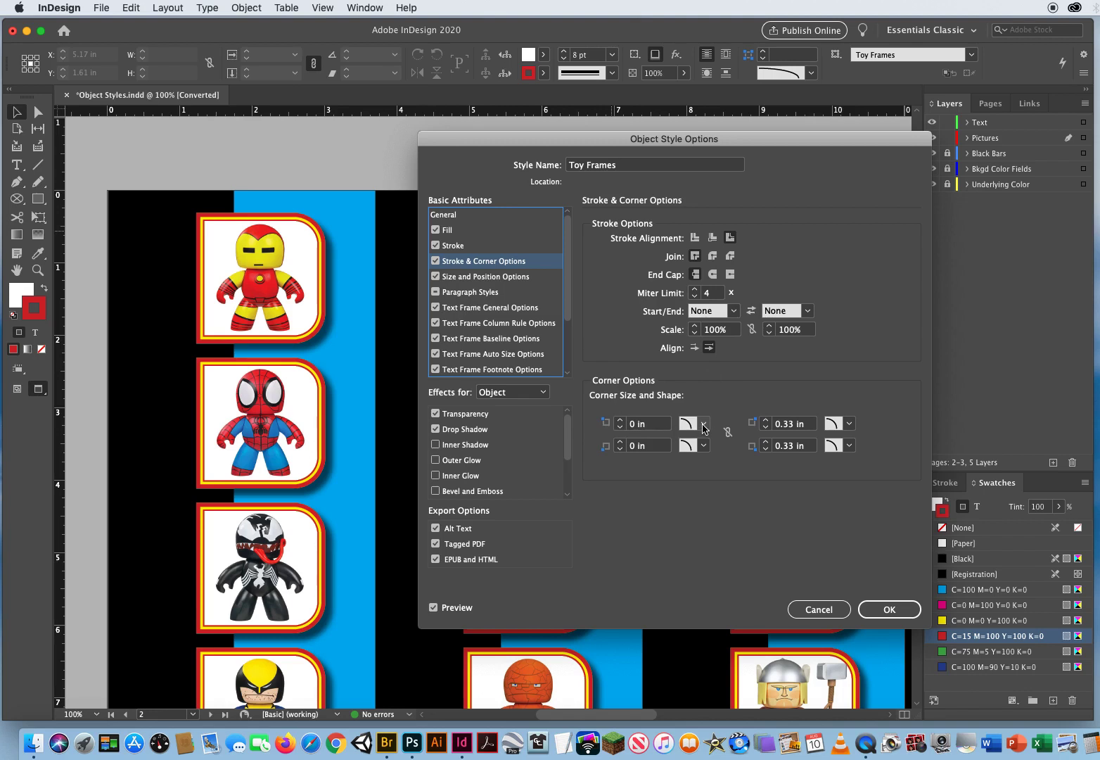
left_click(620, 420)
left_click(621, 421)
left_click(621, 421)
left_click(620, 421)
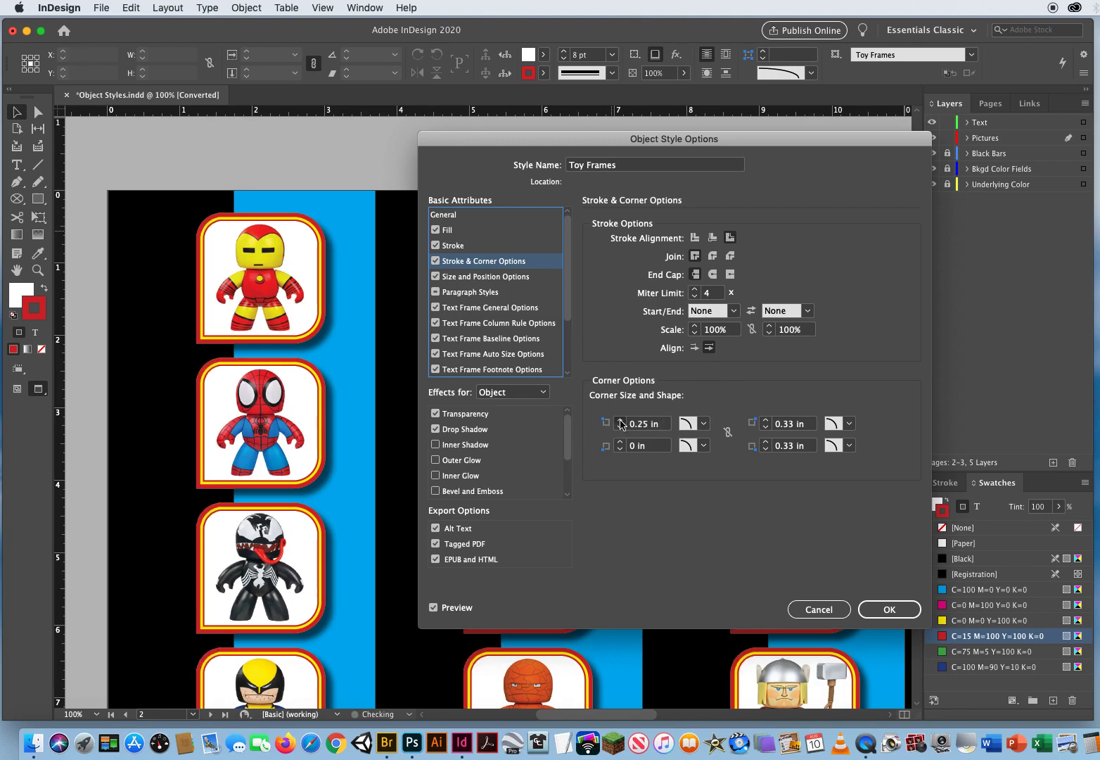
left_click(620, 420)
left_click(620, 420)
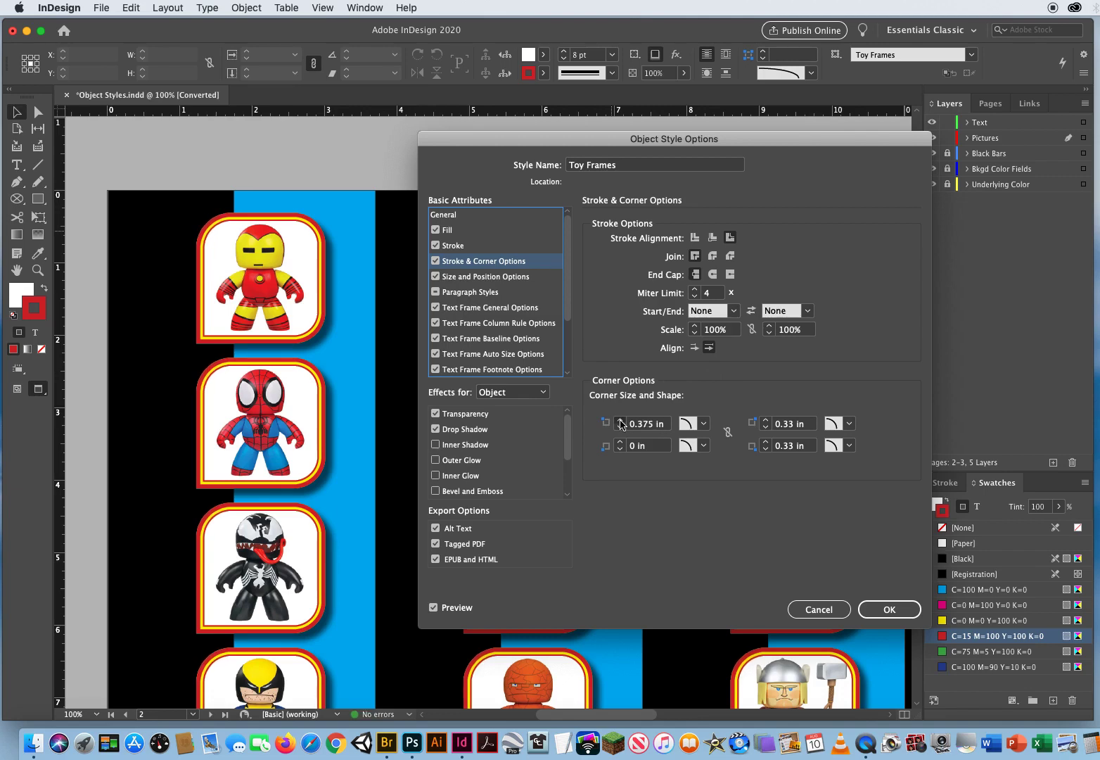
left_click(620, 420)
left_click(621, 420)
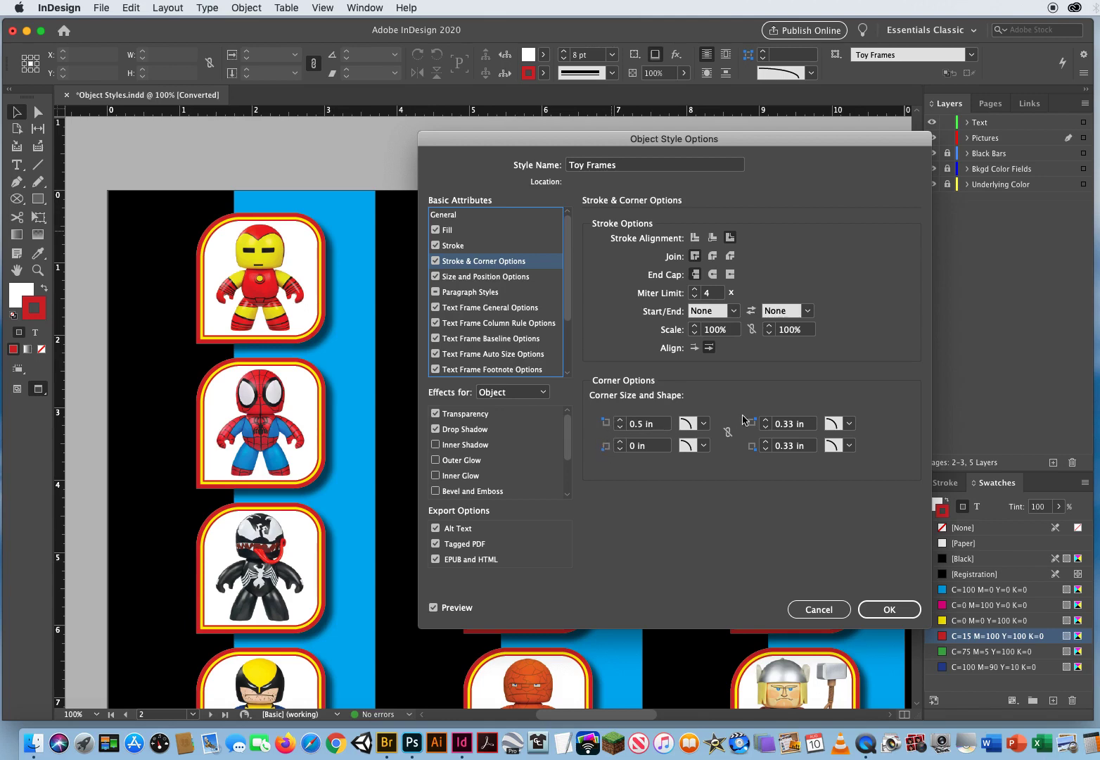
left_click(849, 424)
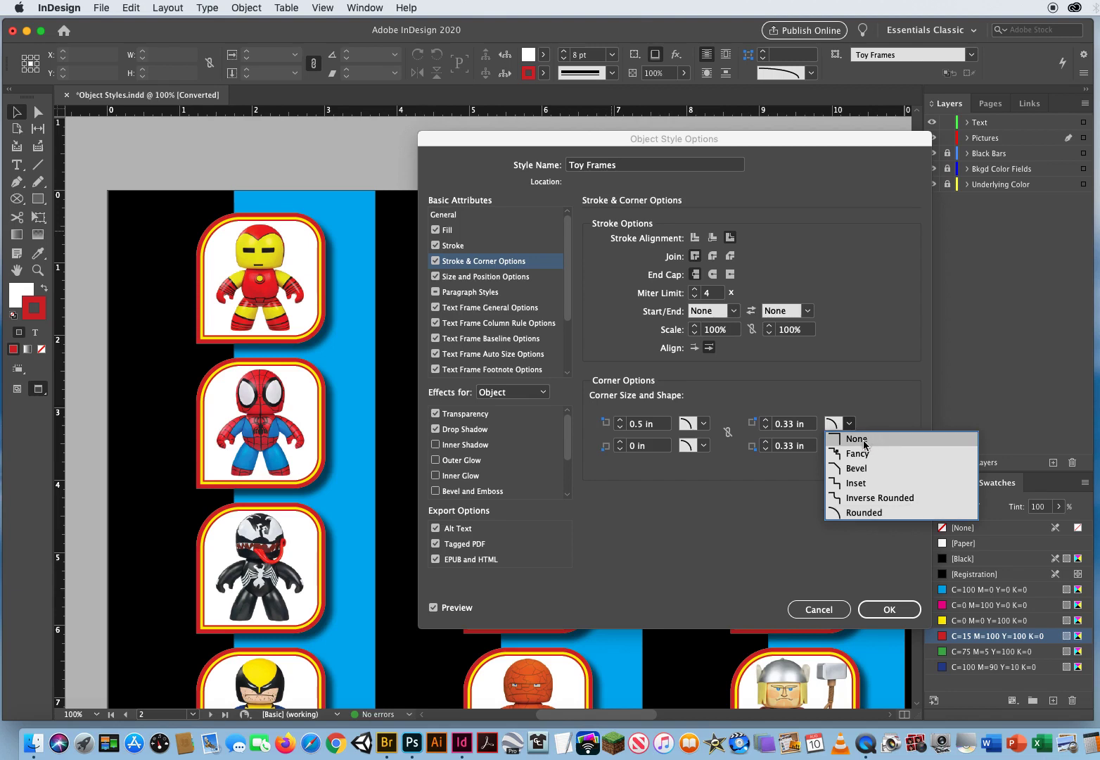
left_click(864, 445)
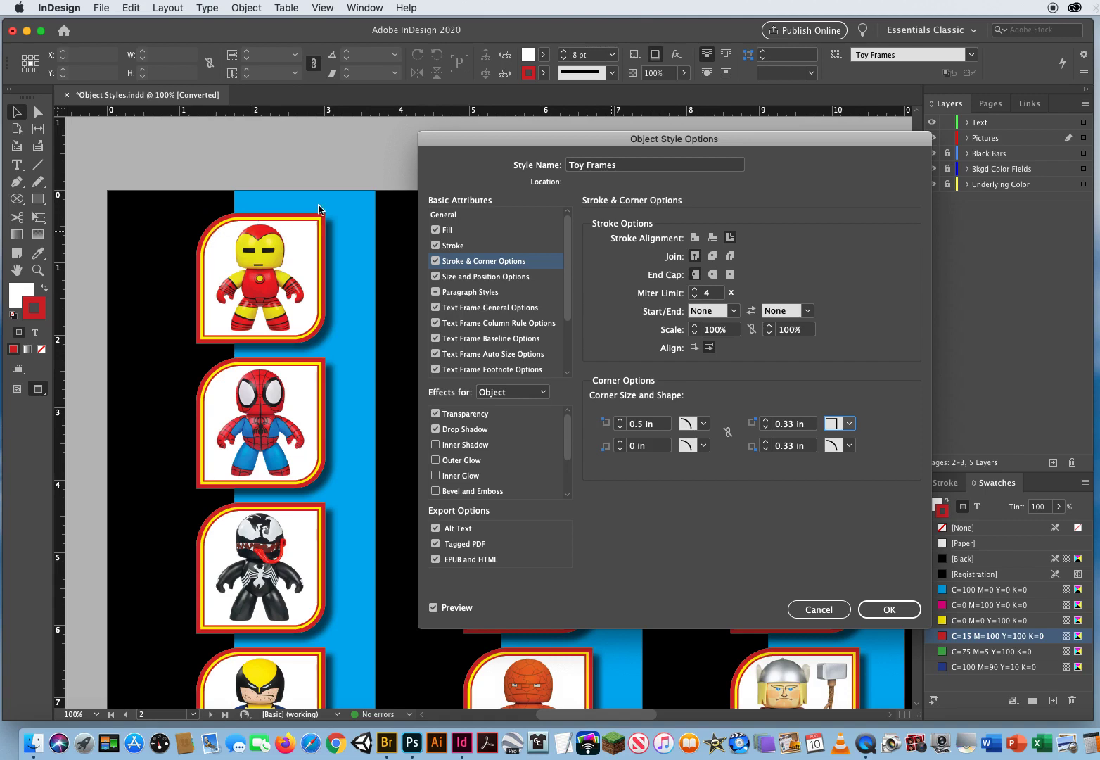
Step: Set the Toy Frames style's stroke color to the green C=75 M=5 Y=100 K=0
left_click(485, 246)
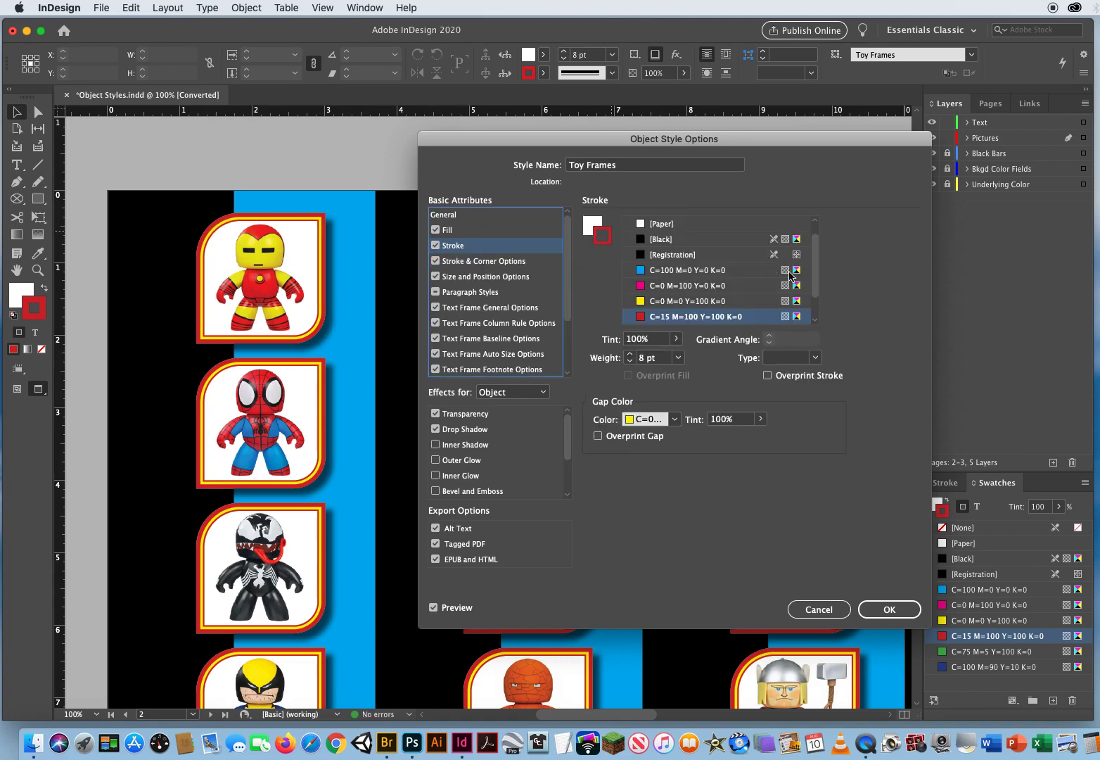
scroll(818, 274, "down", 2)
left_click(686, 301)
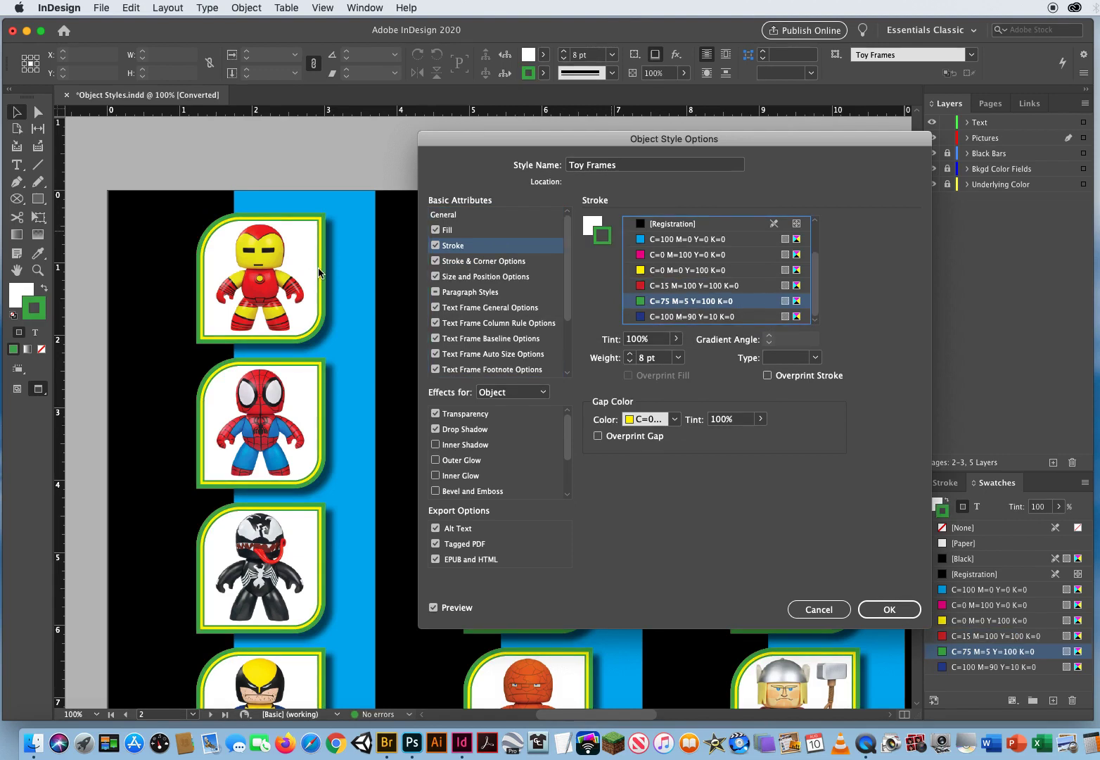
Step: Try cyan, red and [Paper] as the stroke's gap color, then return it to yellow C=0 M=0 Y=100 K=0
left_click(675, 419)
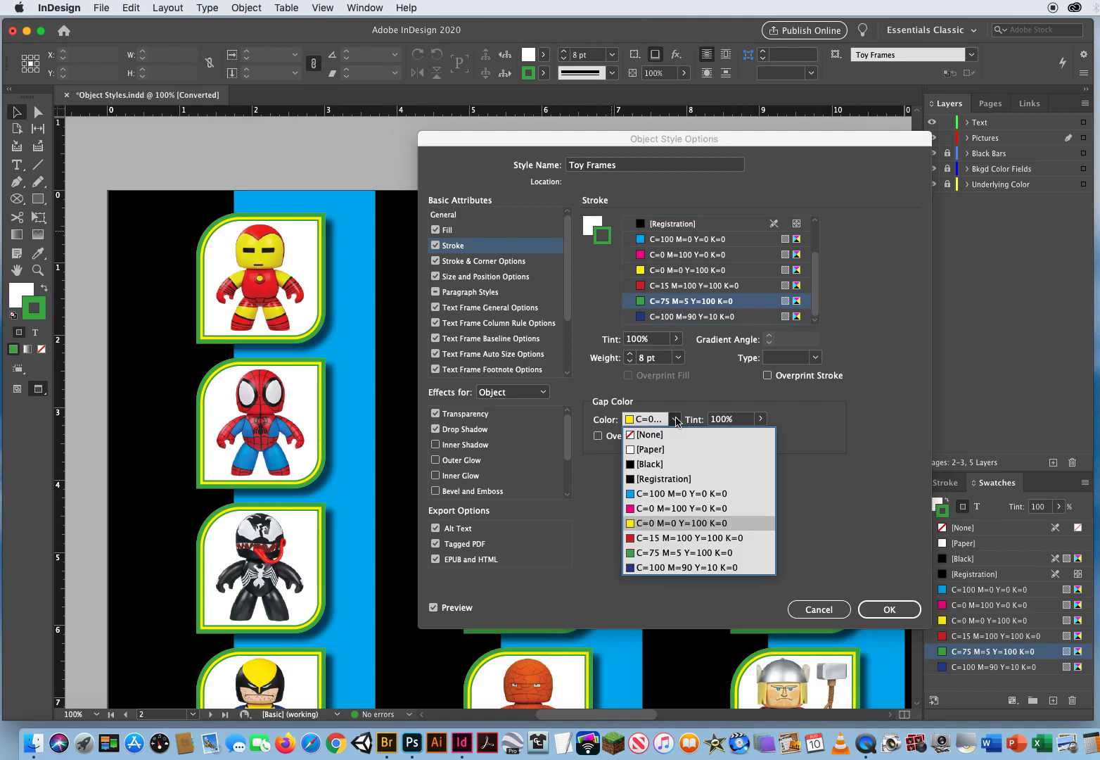
left_click(648, 494)
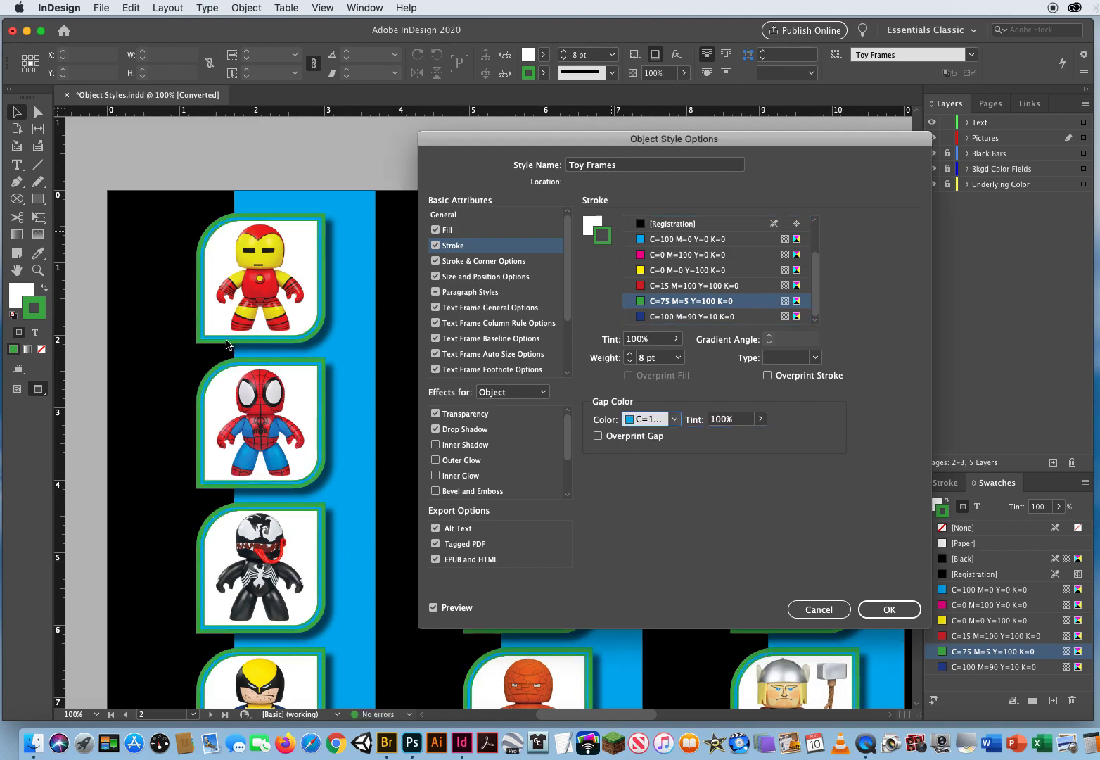
left_click(675, 419)
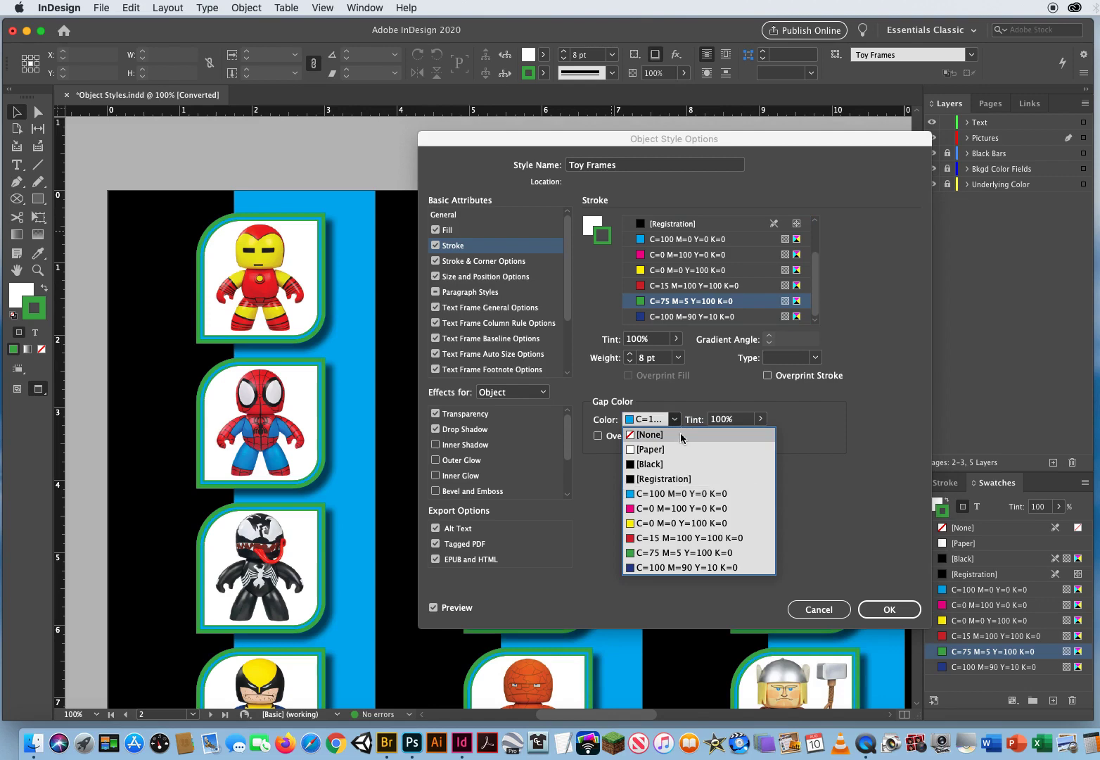
left_click(661, 538)
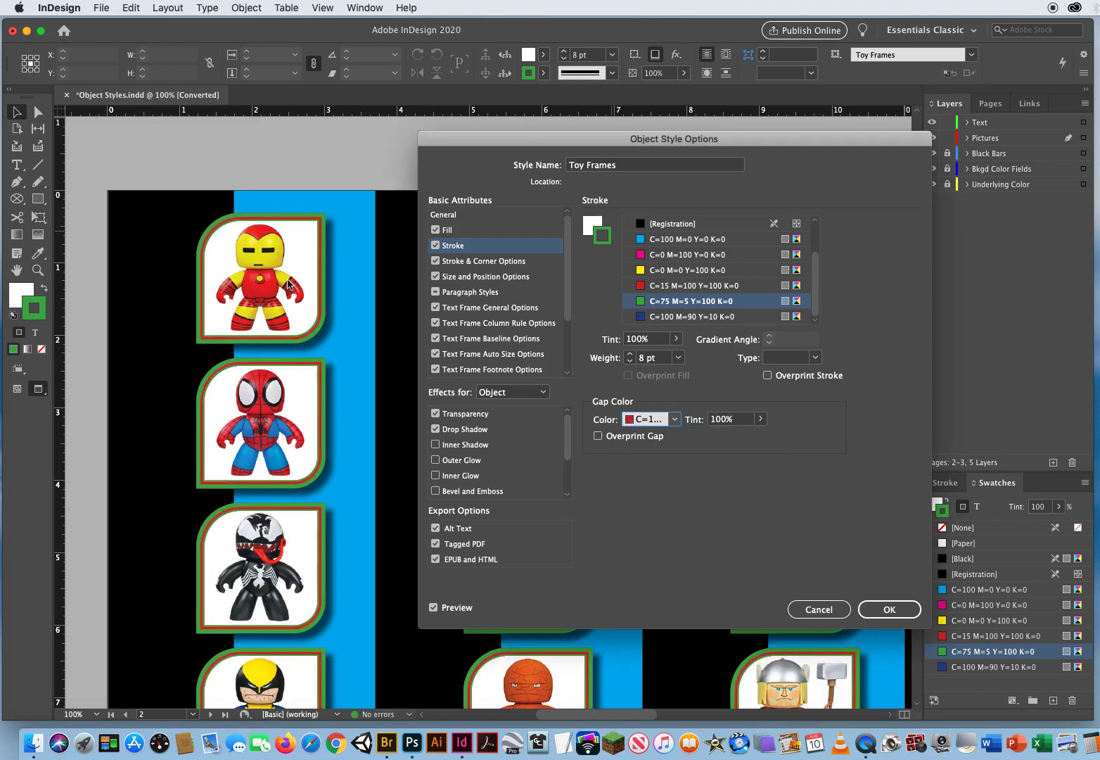
left_click(675, 420)
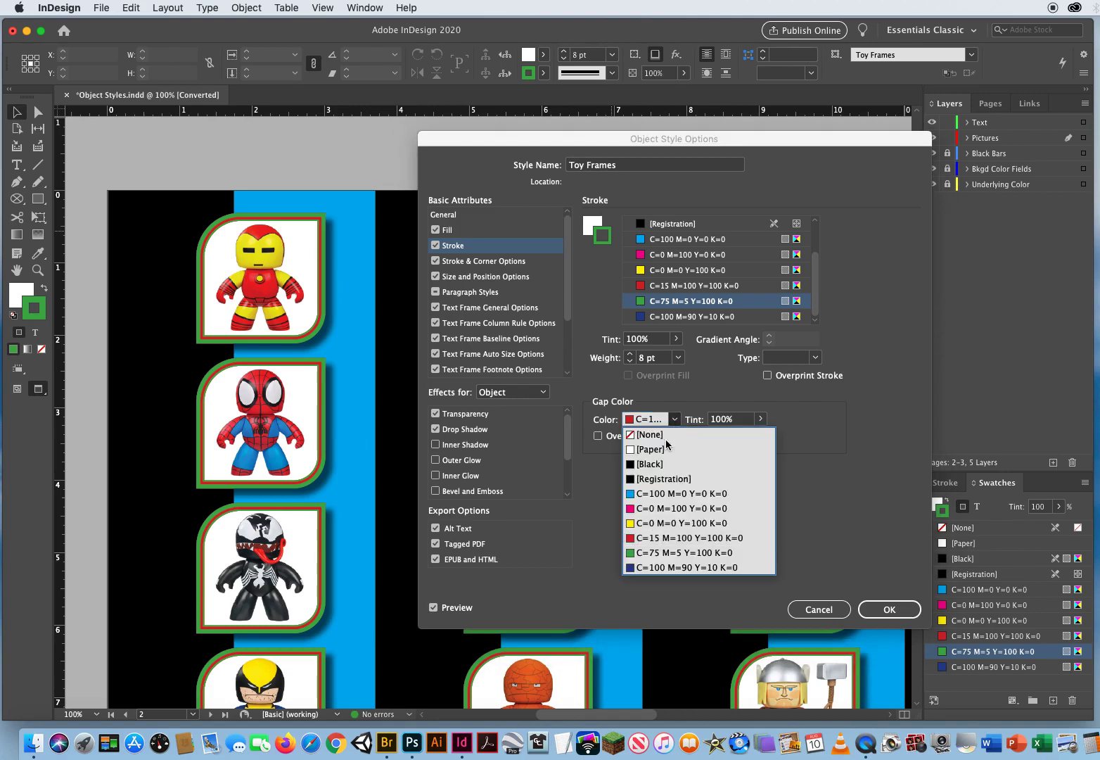
key("Return")
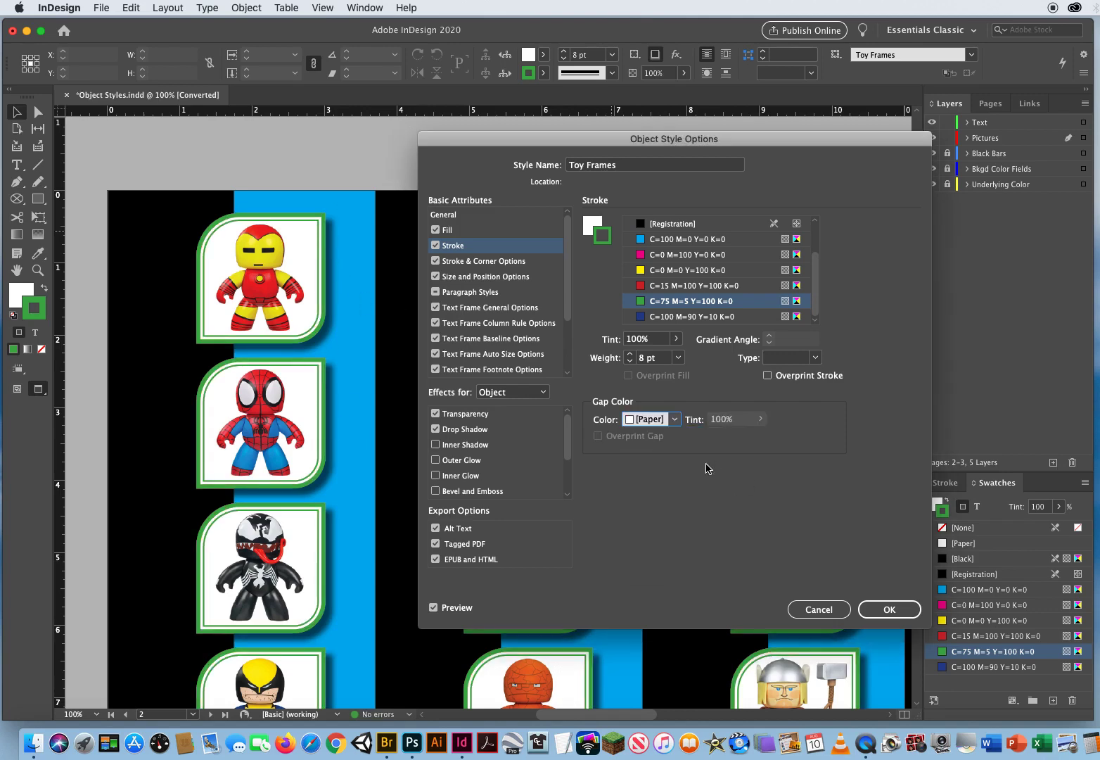
left_click(676, 420)
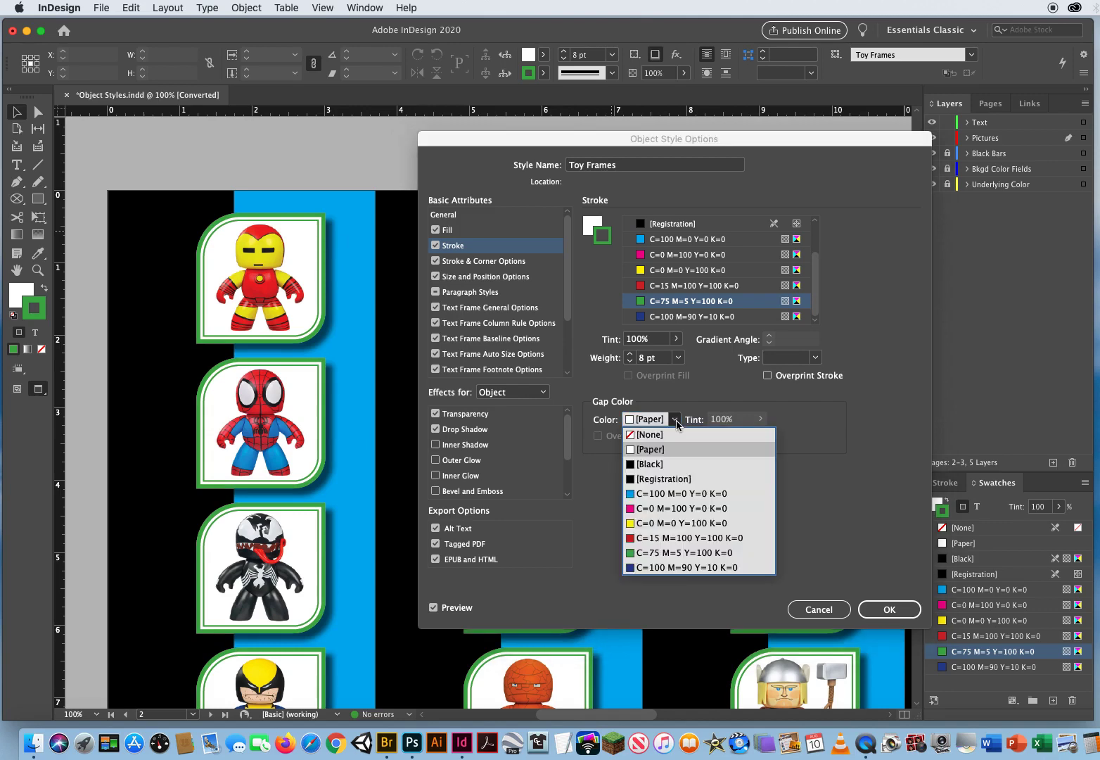
left_click(661, 523)
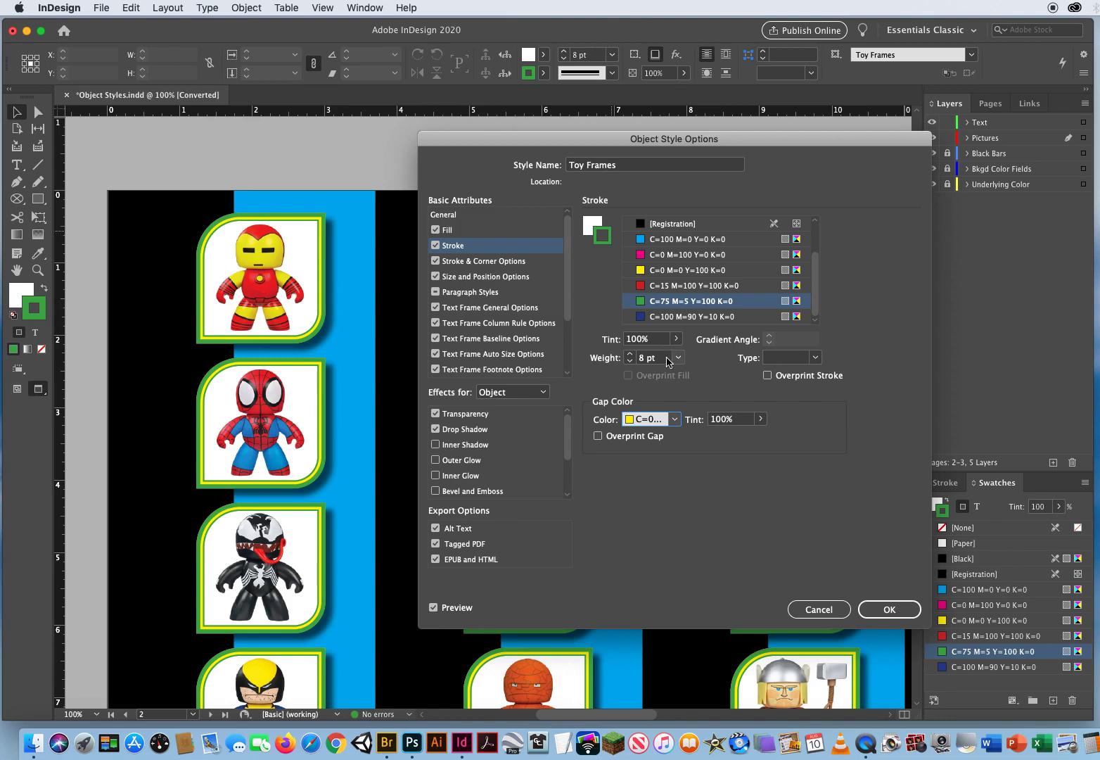
Step: Reduce the Toy Frames style's stroke weight to 6 pt and save the style changes
left_click_drag(665, 358, 590, 360)
left_click(630, 361)
left_click(630, 362)
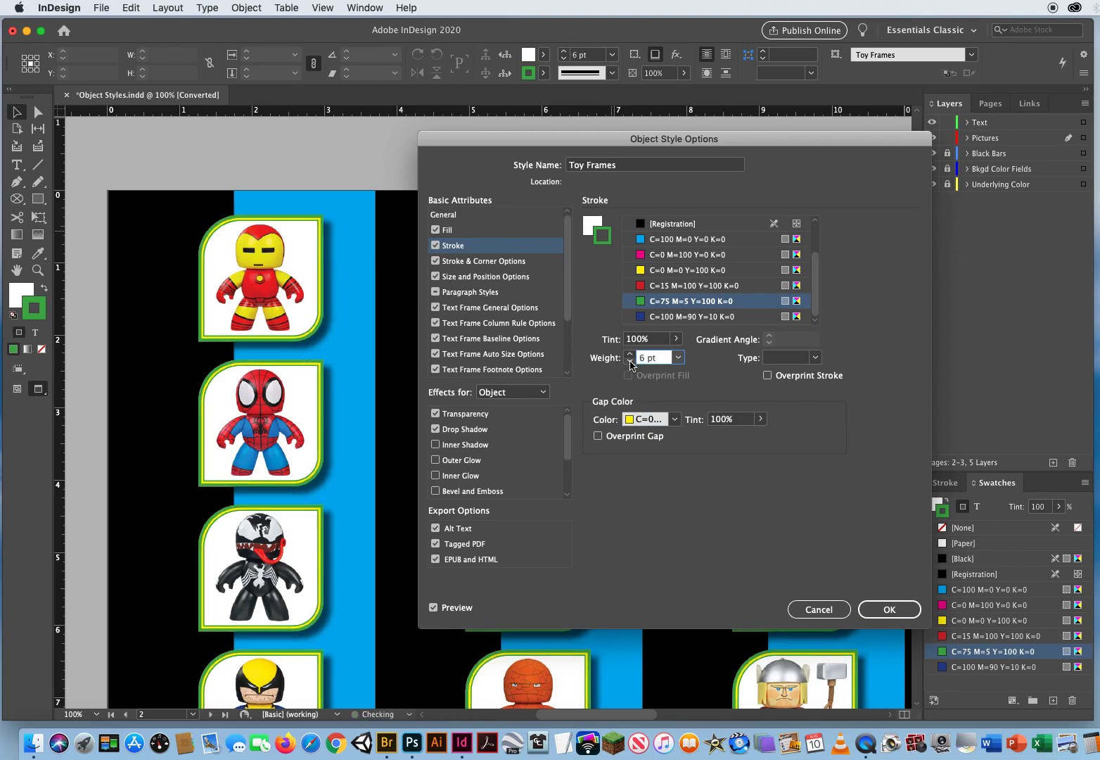
left_click(890, 607)
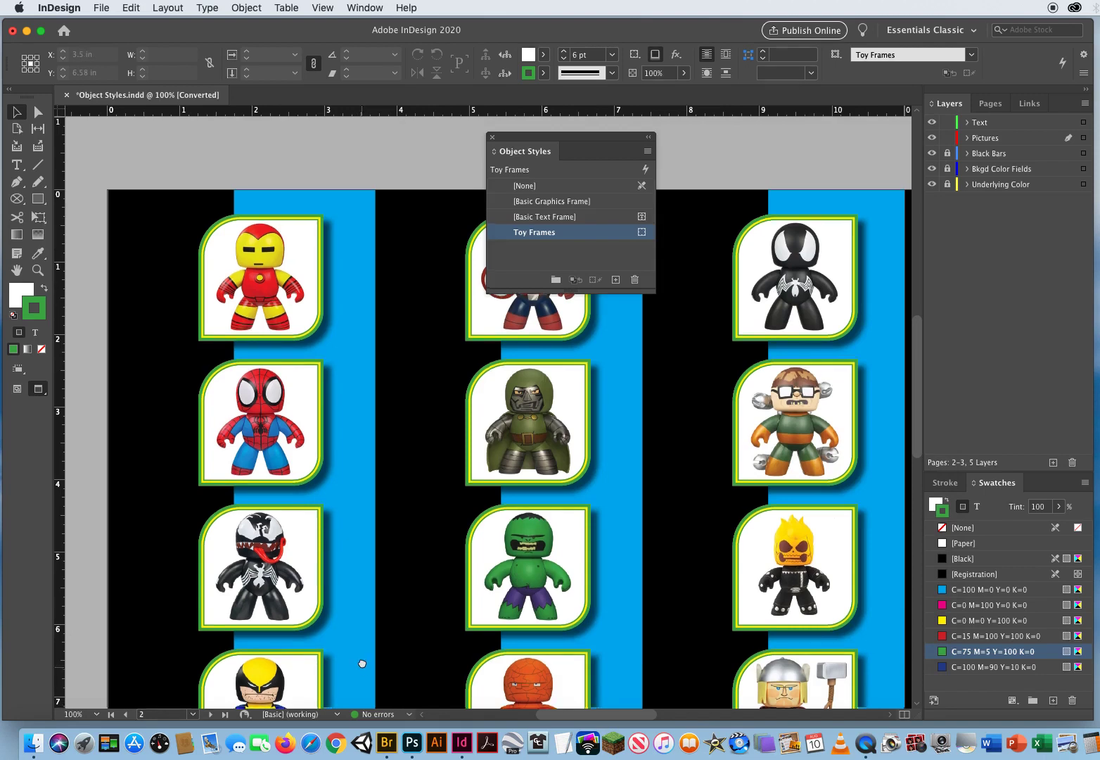
Step: Examine the restyled picture frames on page 4 and across the whole pages 2-3 spread
left_click_drag(360, 663, 375, 275)
left_click_drag(325, 680, 327, 213)
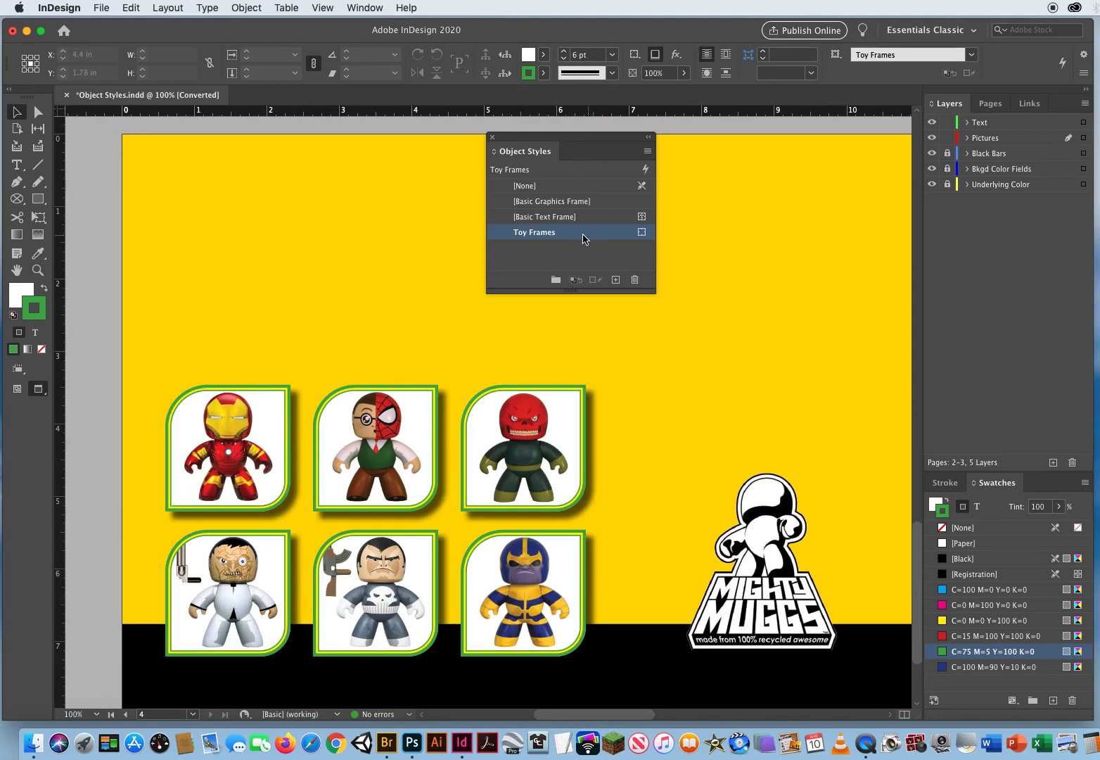
scroll(349, 392, "up", 15)
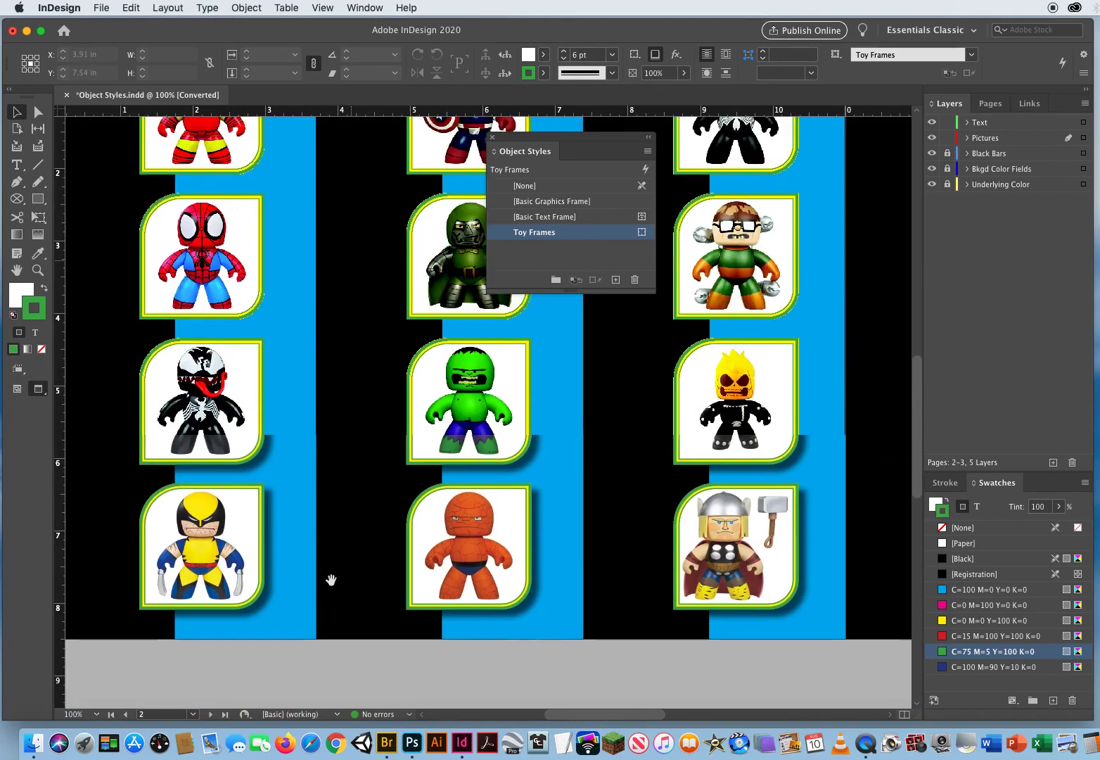
left_click_drag(342, 309, 285, 536)
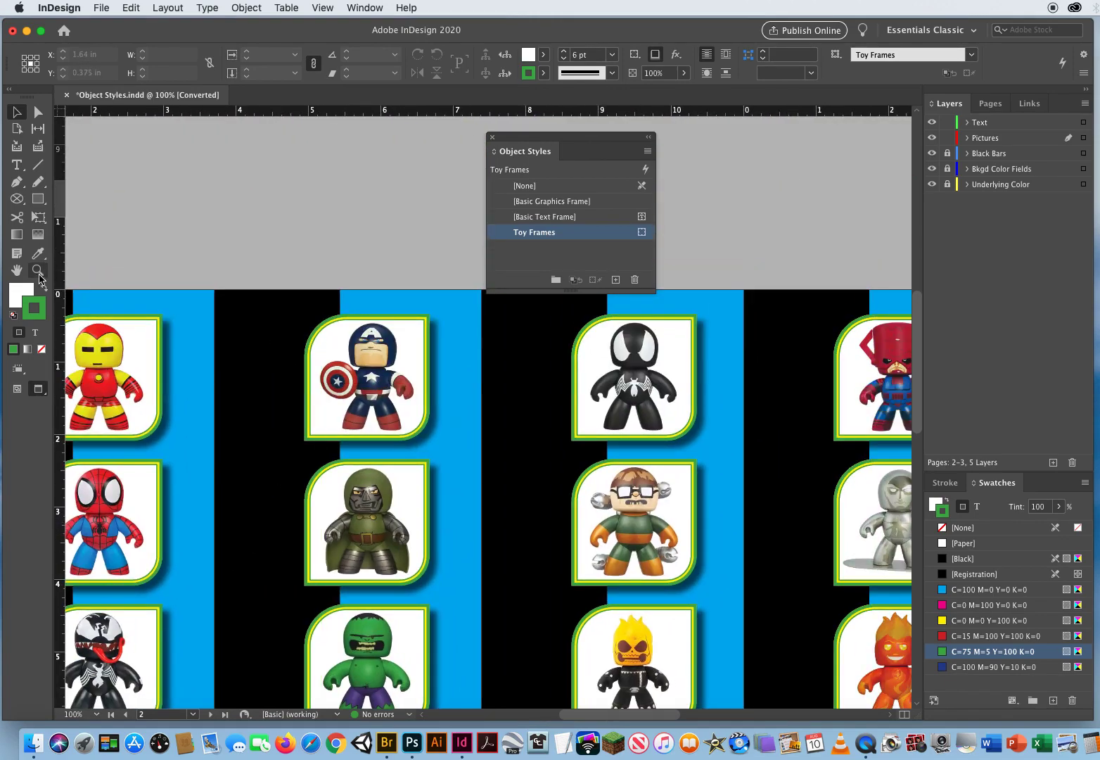
key("z")
left_click(467, 473, "alt")
left_click(467, 472, "alt")
left_click_drag(500, 479, 372, 522)
Step: Enter WAVE 1 HEROES in the vertical text frame beside the first column of figures and color the text [Paper]
left_click(16, 111)
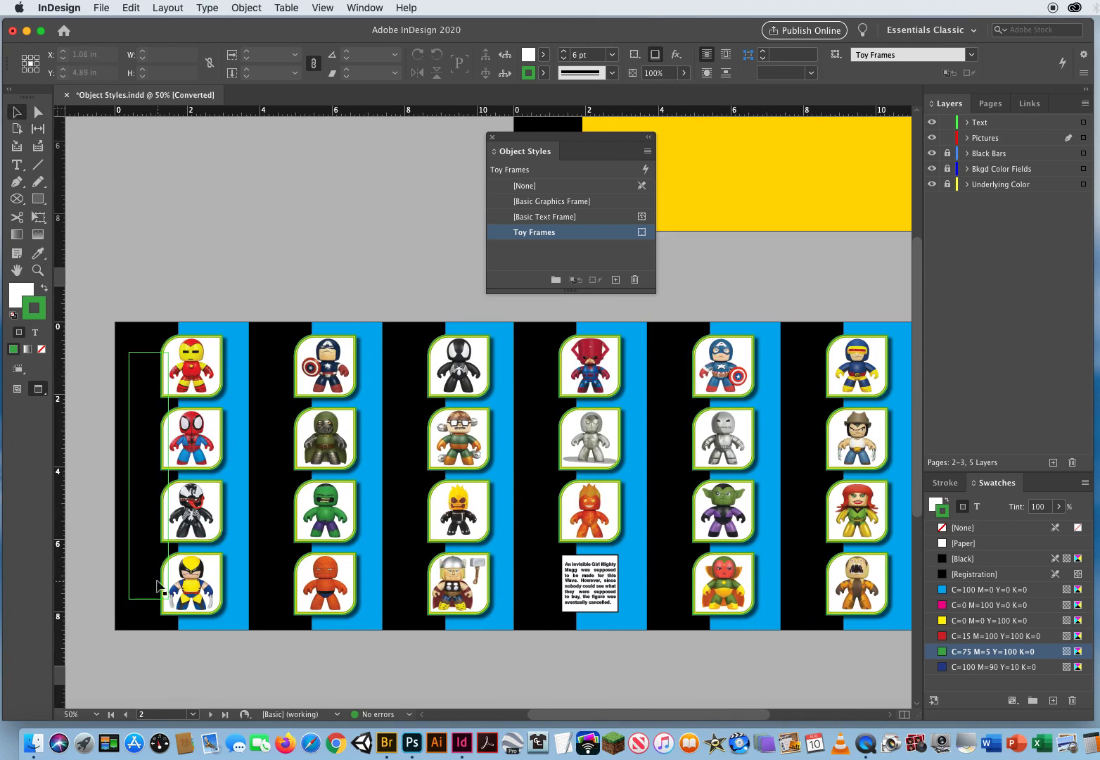
left_click(14, 168)
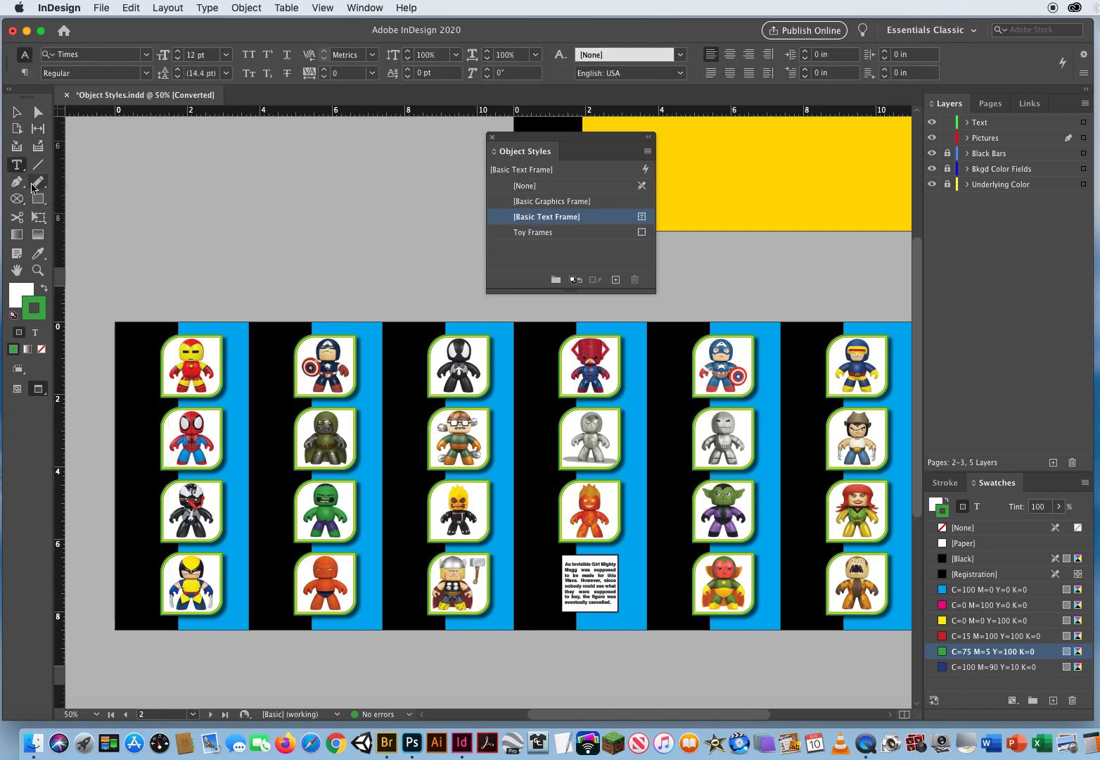
left_click(140, 541)
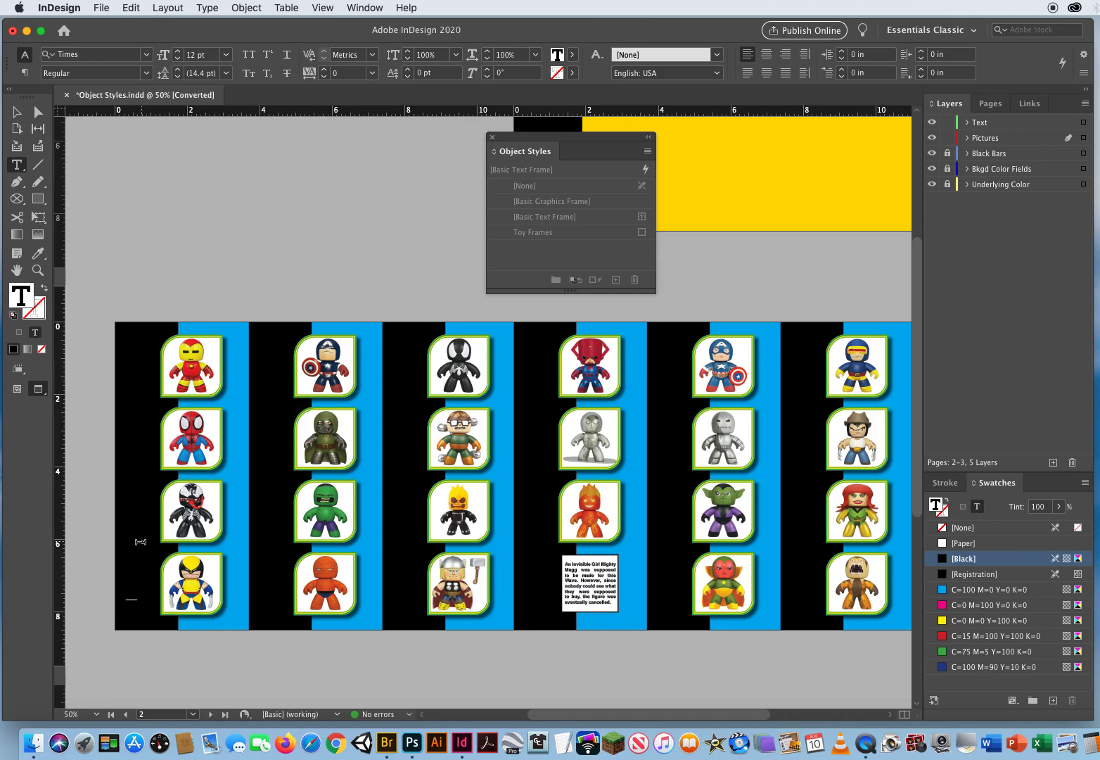
type("M")
left_click_drag(127, 551, 136, 599)
left_click(960, 544)
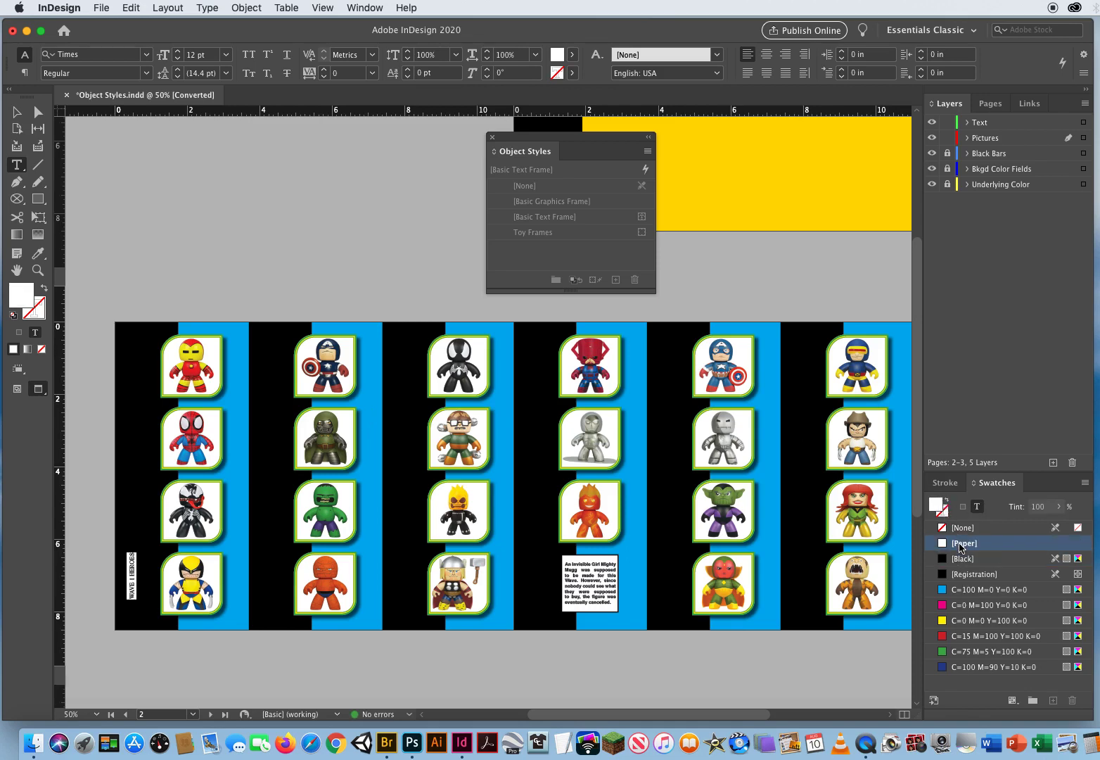
Step: Set the selected WAVE 1 HEROES text in the Impact font
key("super+t")
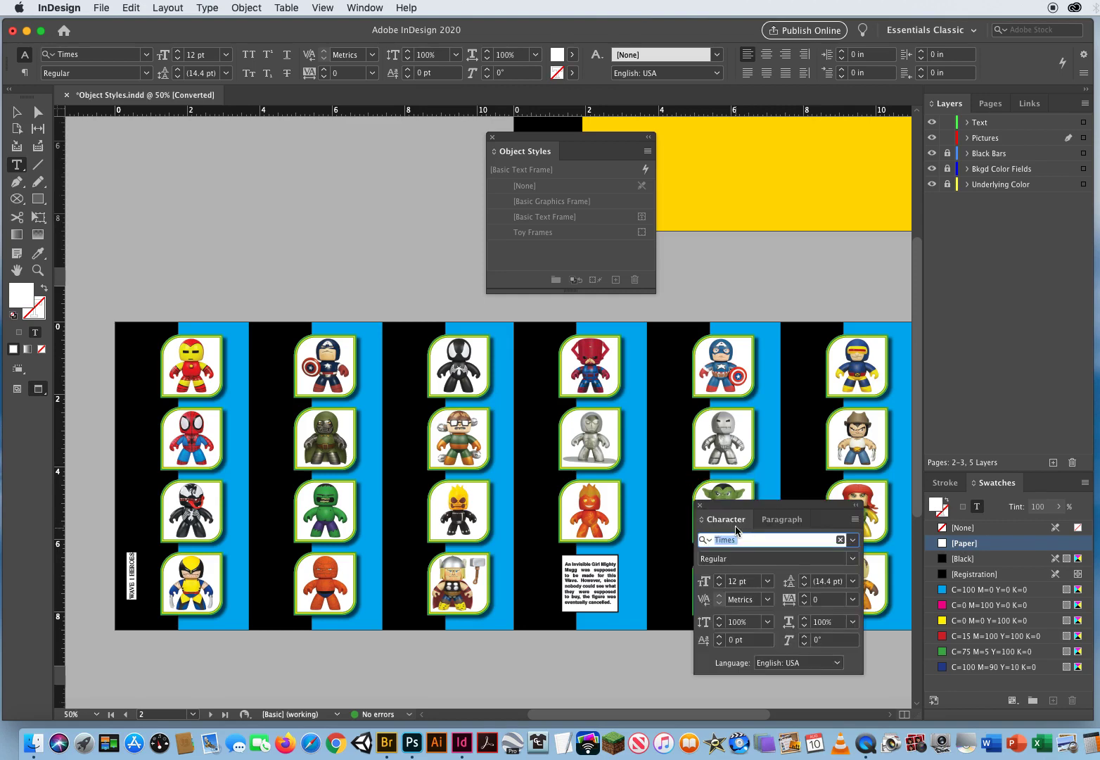
left_click_drag(720, 511, 678, 361)
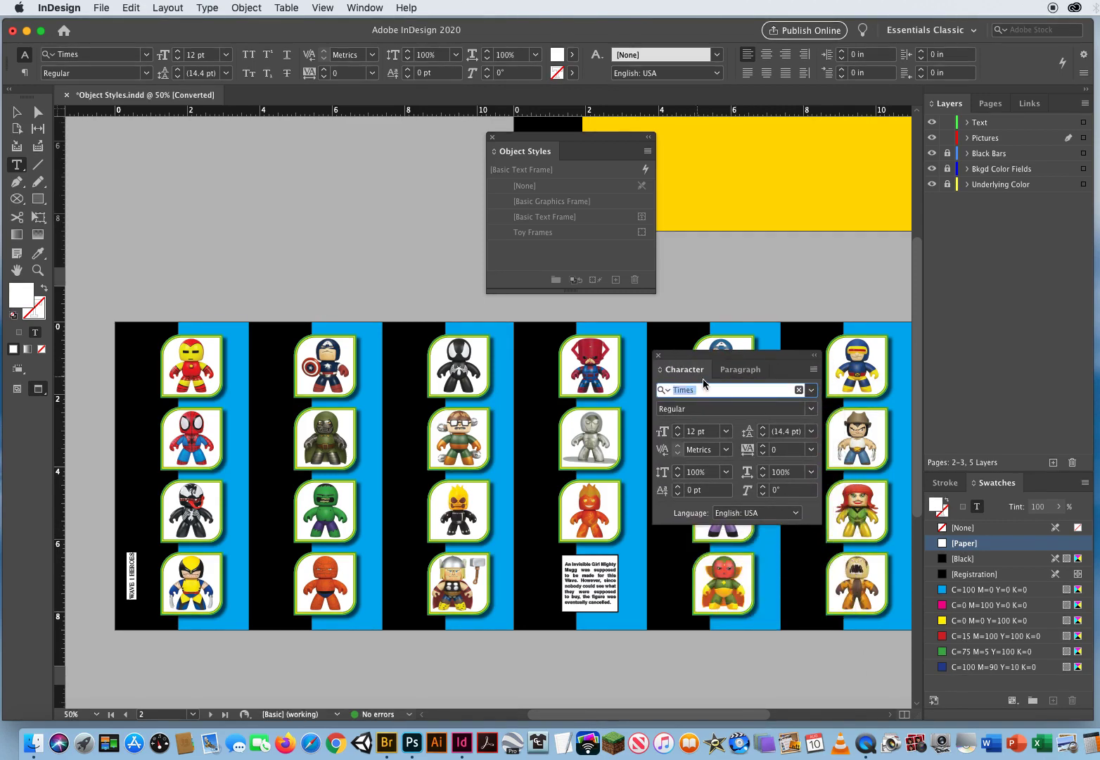
left_click(810, 390)
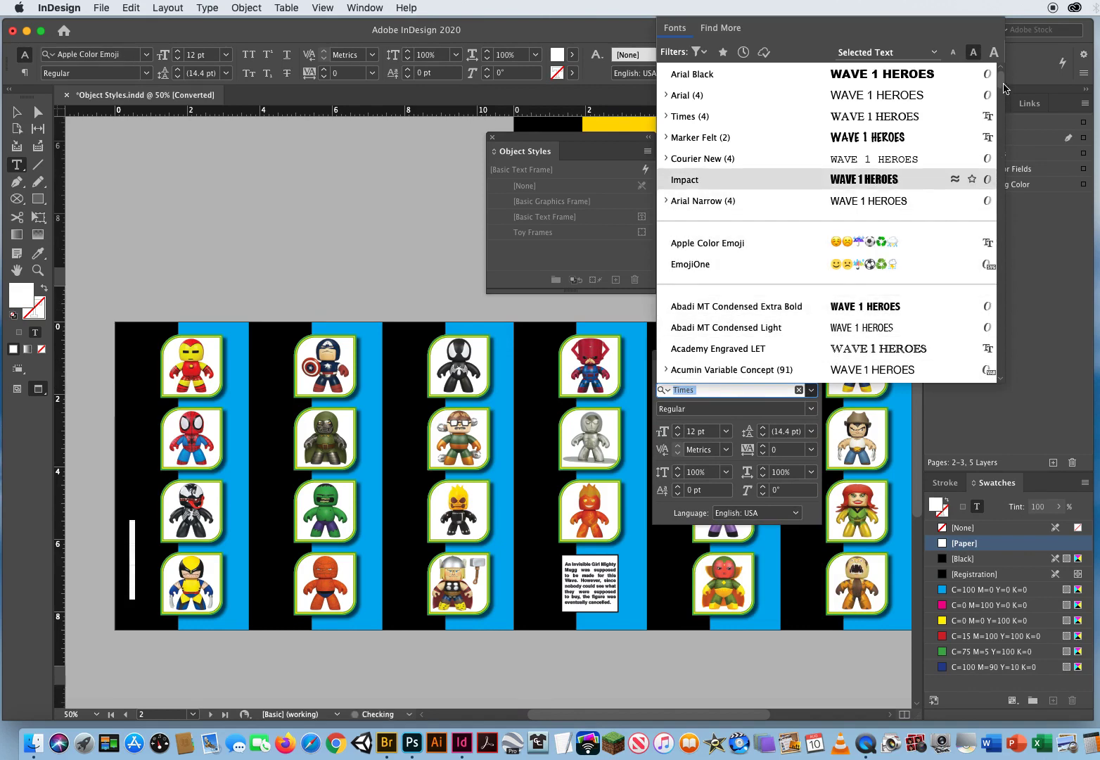
left_click(706, 181)
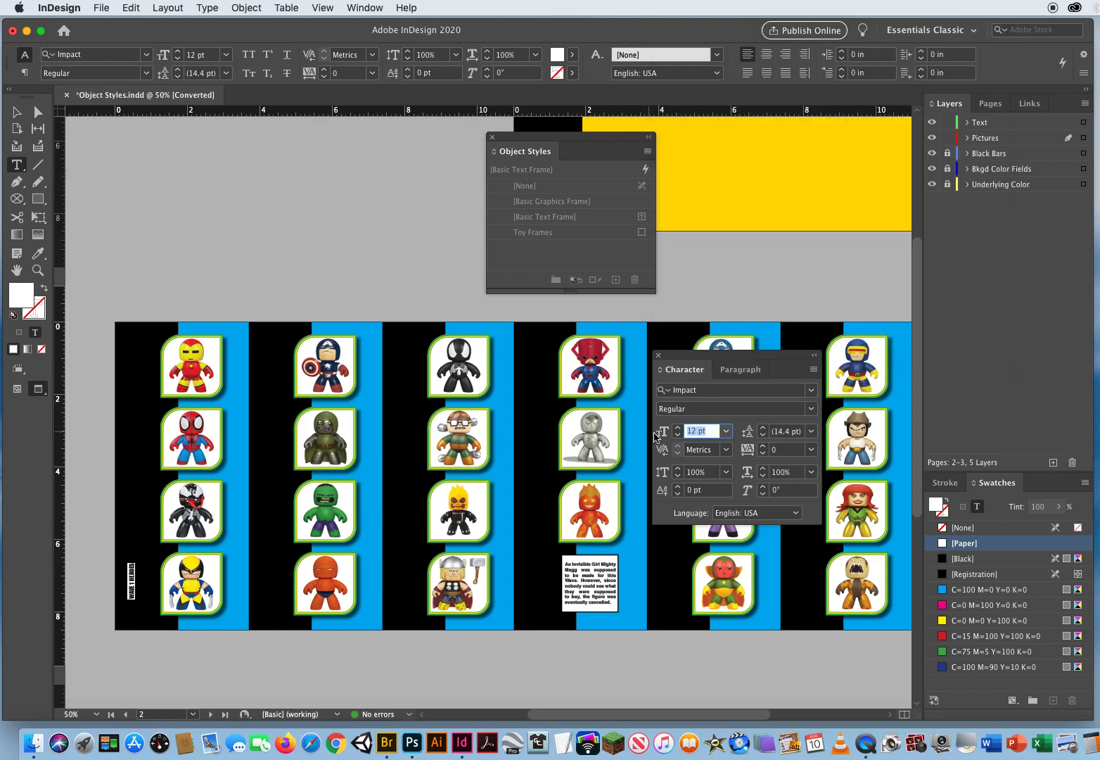
Step: Enlarge the WAVE 1 HEROES text to 48 pt and deselect its frame
left_click(679, 428)
left_click(679, 427)
left_click(678, 428)
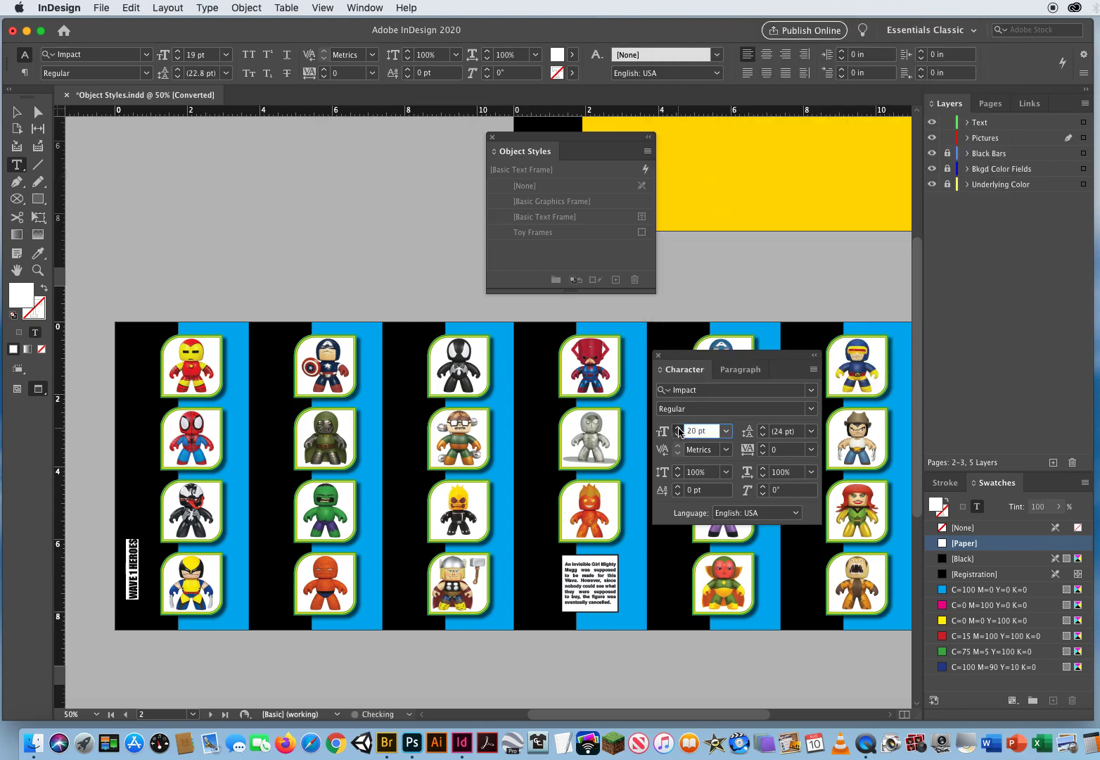
left_click(678, 428)
left_click(679, 427)
left_click(679, 428)
left_click(679, 428)
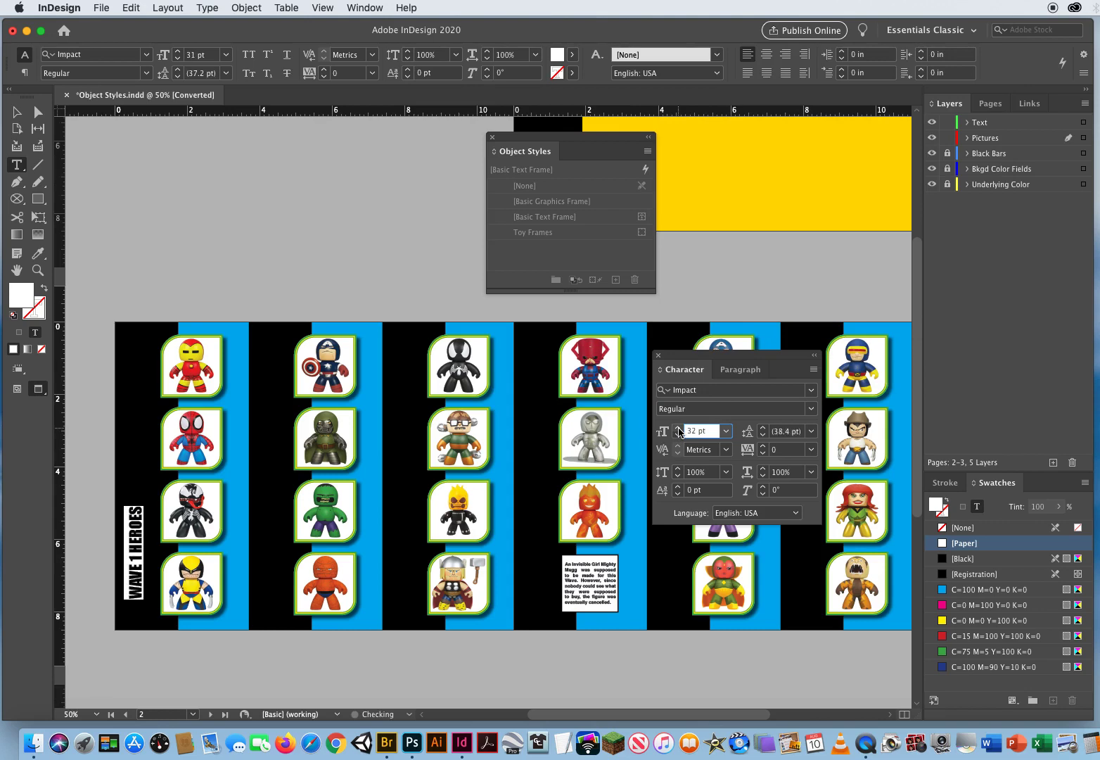
left_click(679, 427)
left_click(679, 427)
left_click(679, 427)
left_click(678, 428)
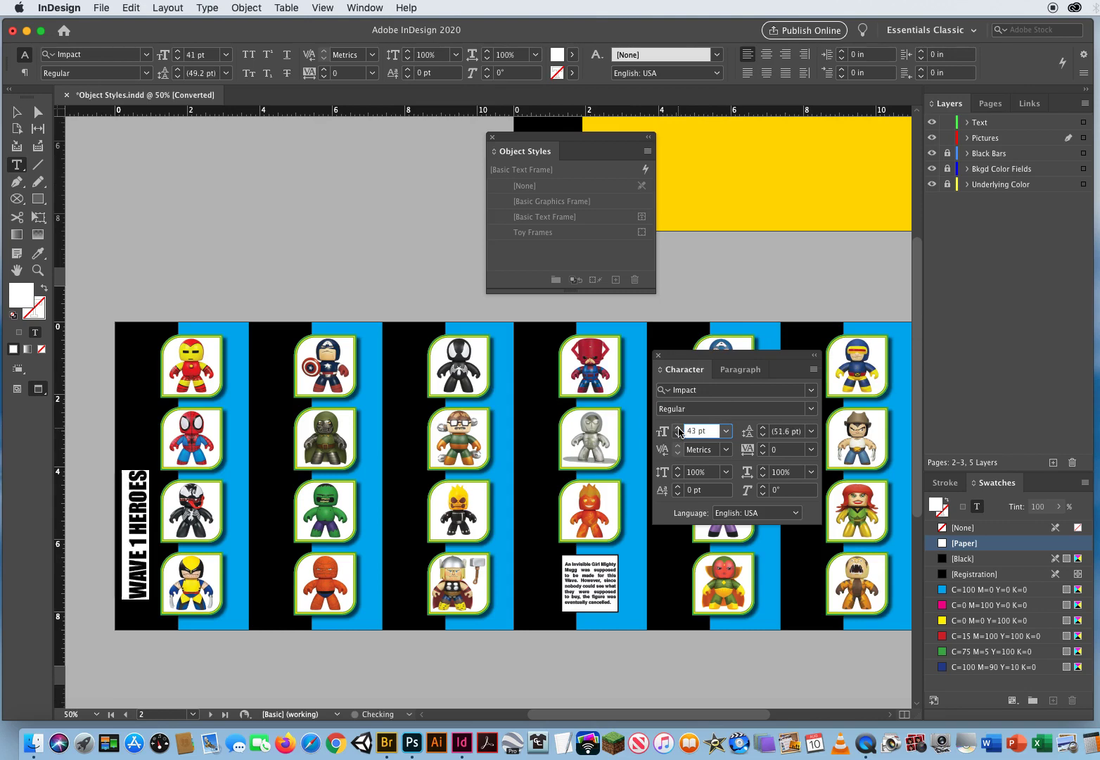
left_click(679, 428)
left_click(678, 428)
left_click(679, 428)
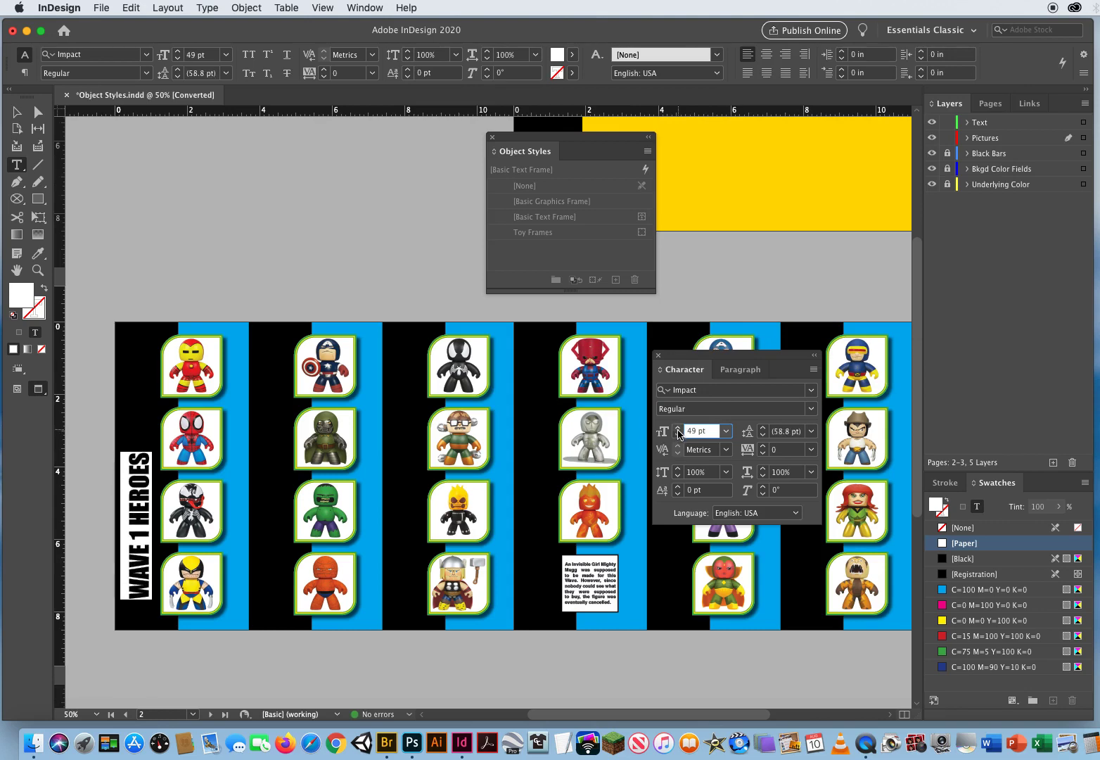
left_click(677, 437)
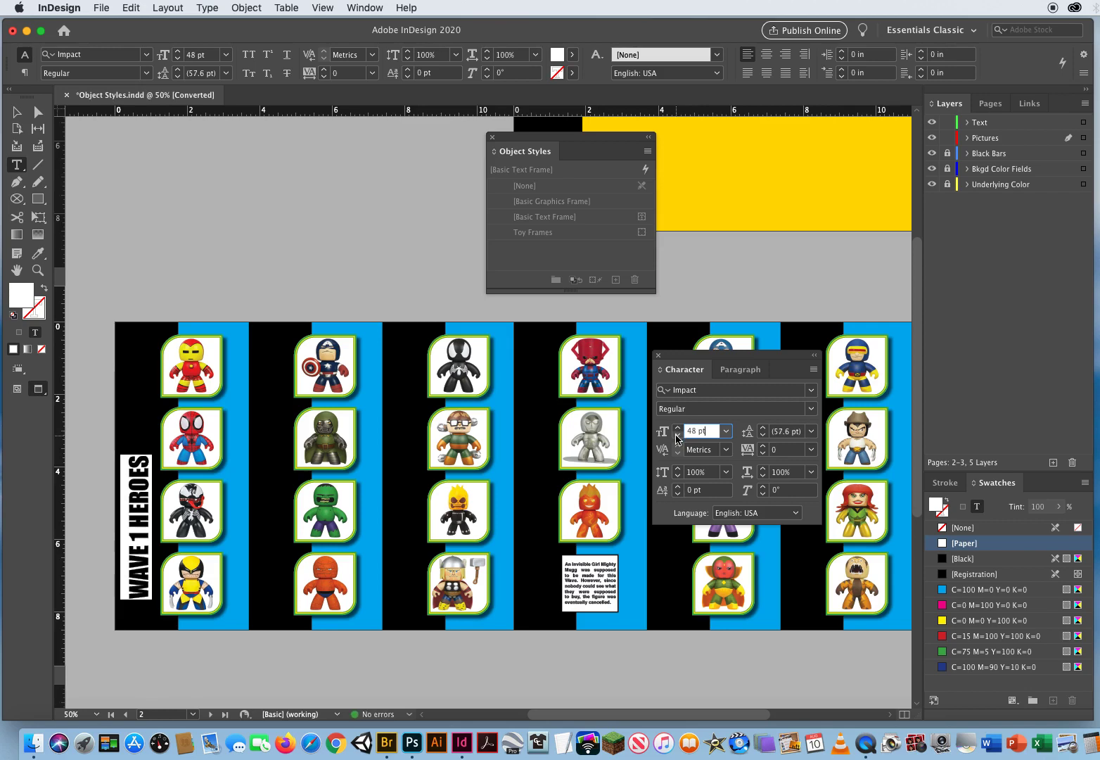
left_click(16, 111)
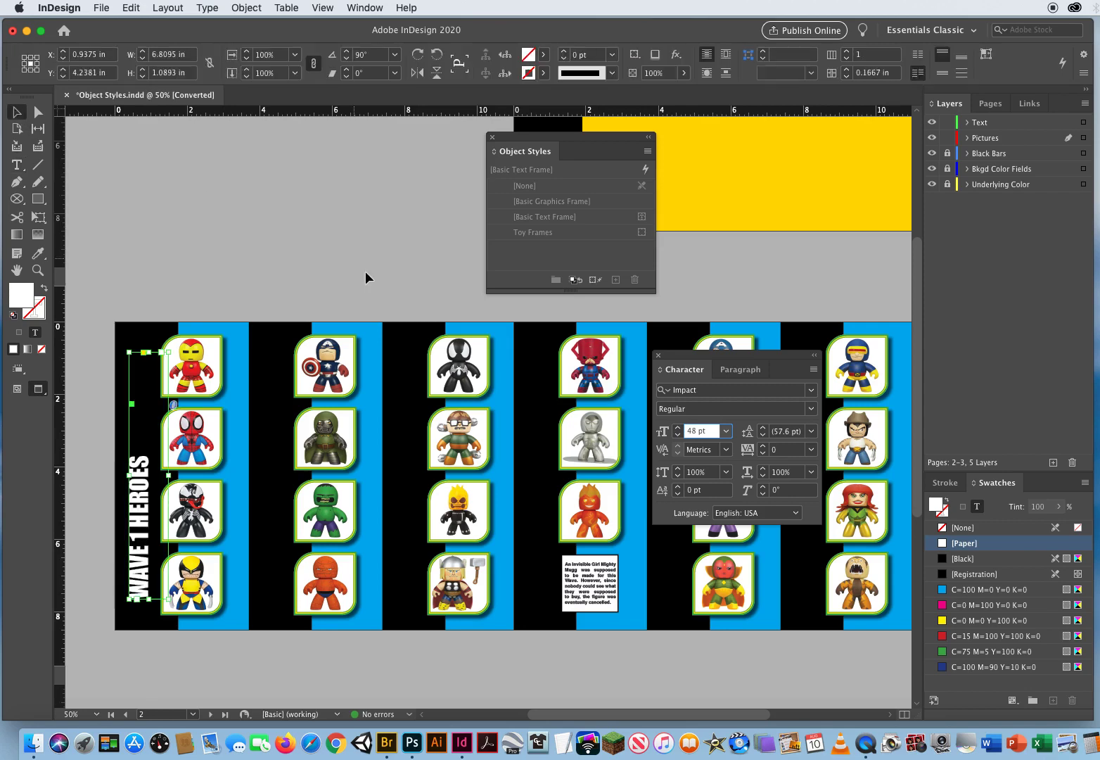
left_click(326, 278)
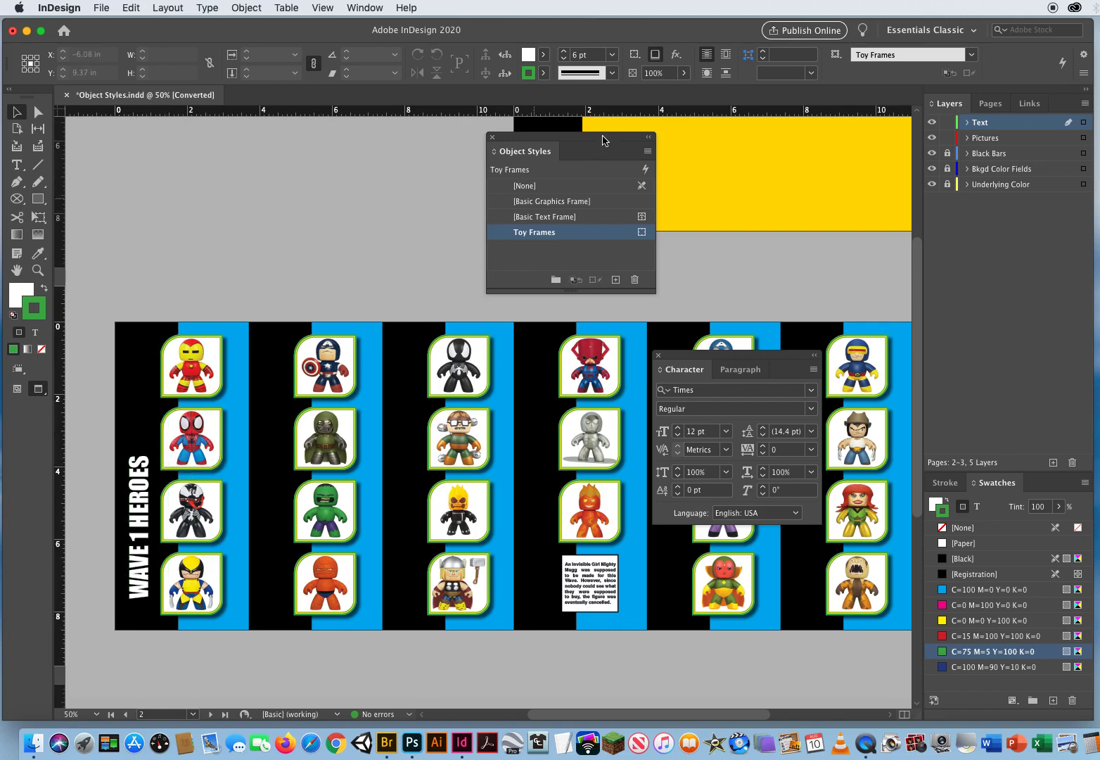
Step: Close the object styles list and move the character settings off the toy figures
left_click_drag(547, 134, 351, 143)
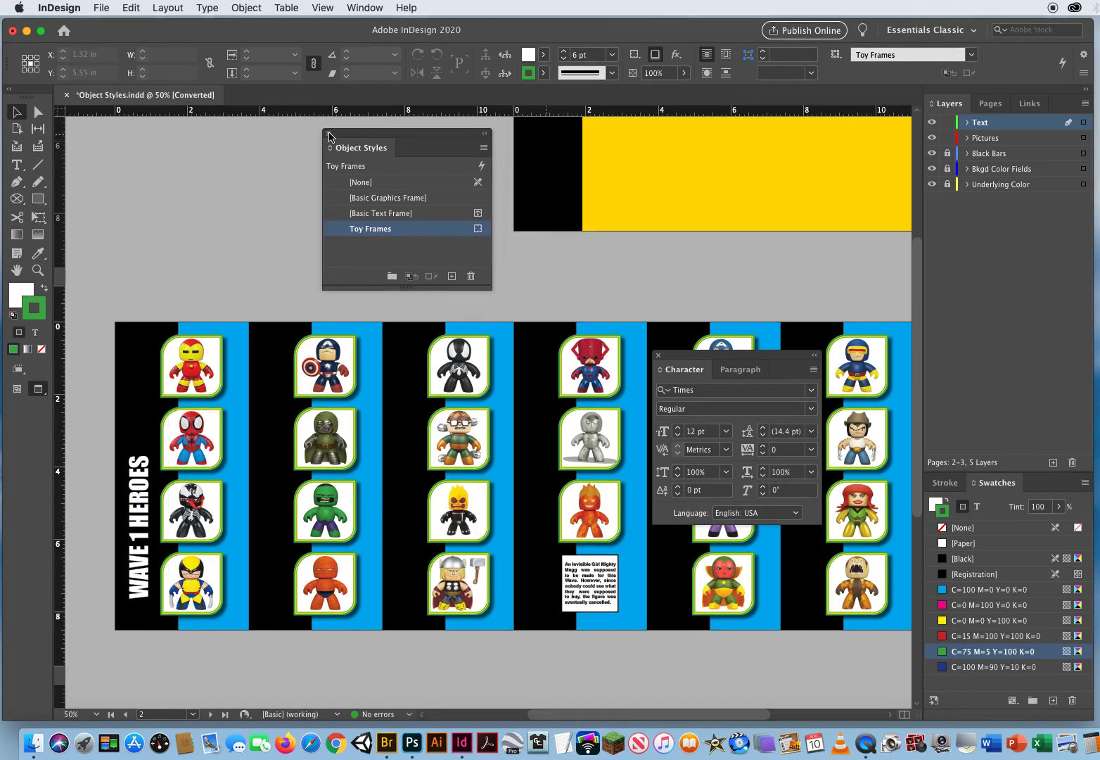
left_click(328, 133)
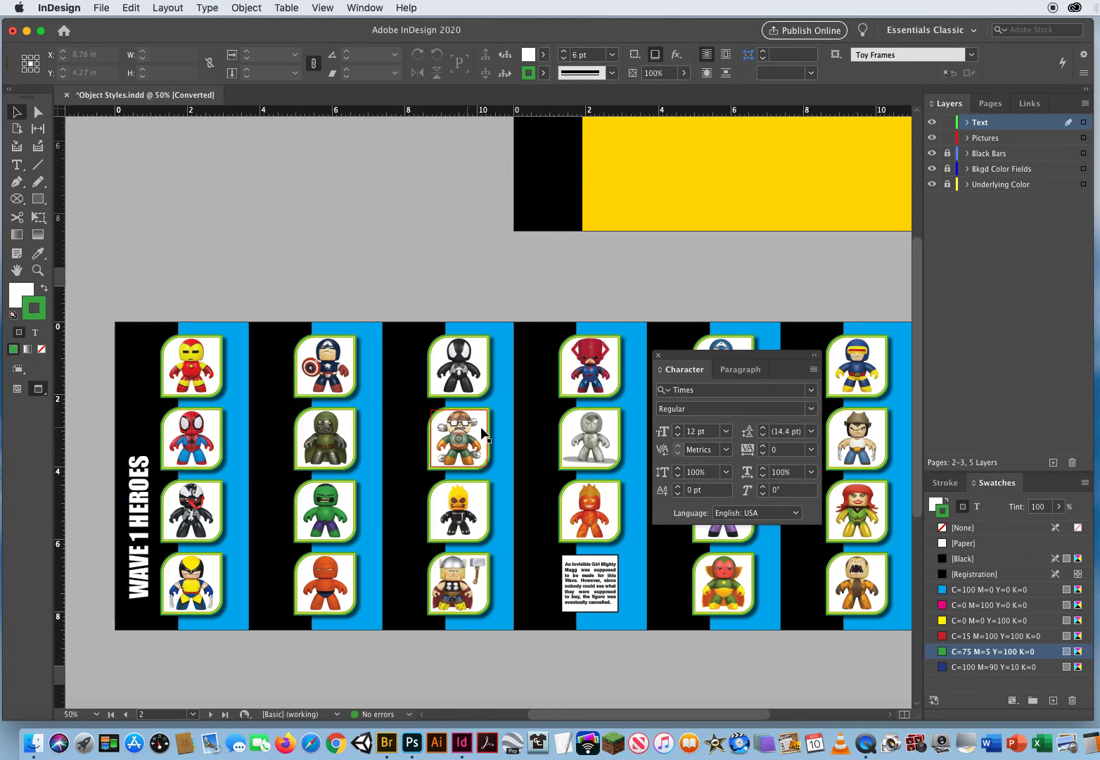
left_click_drag(704, 355, 636, 154)
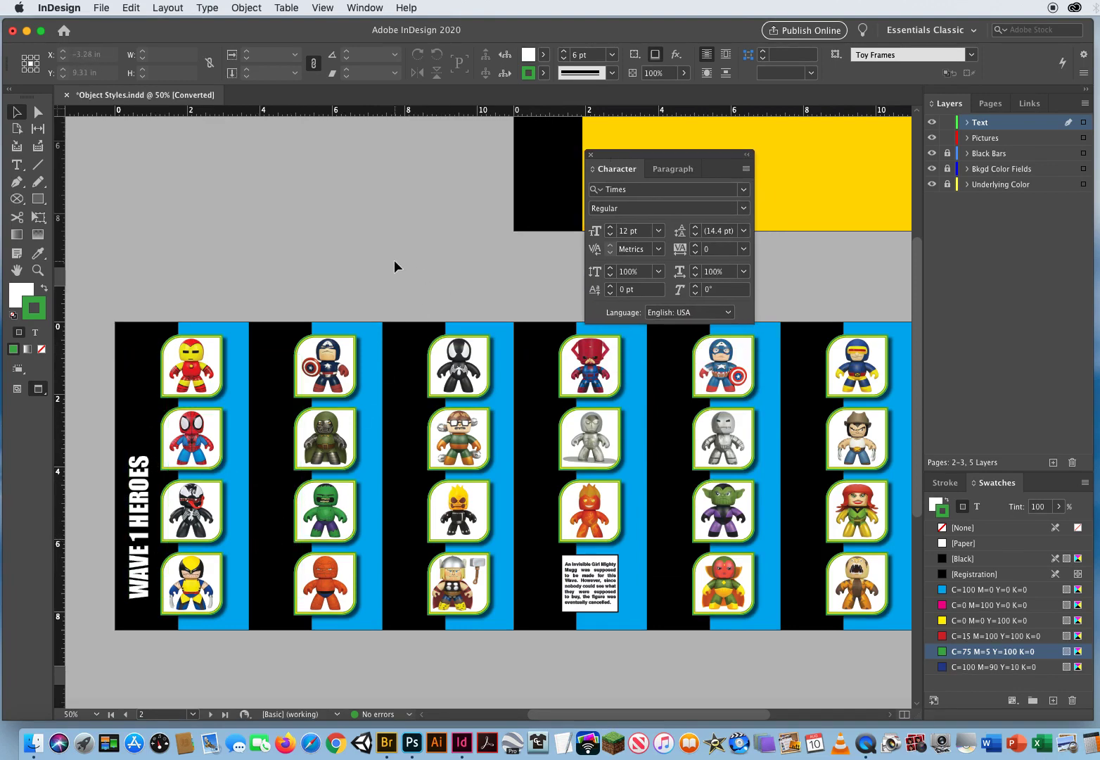
Step: Select the whole pages 2-3 spread, float the page thumbnails beside the toolbox, and move the character settings clear of them
left_click(990, 104)
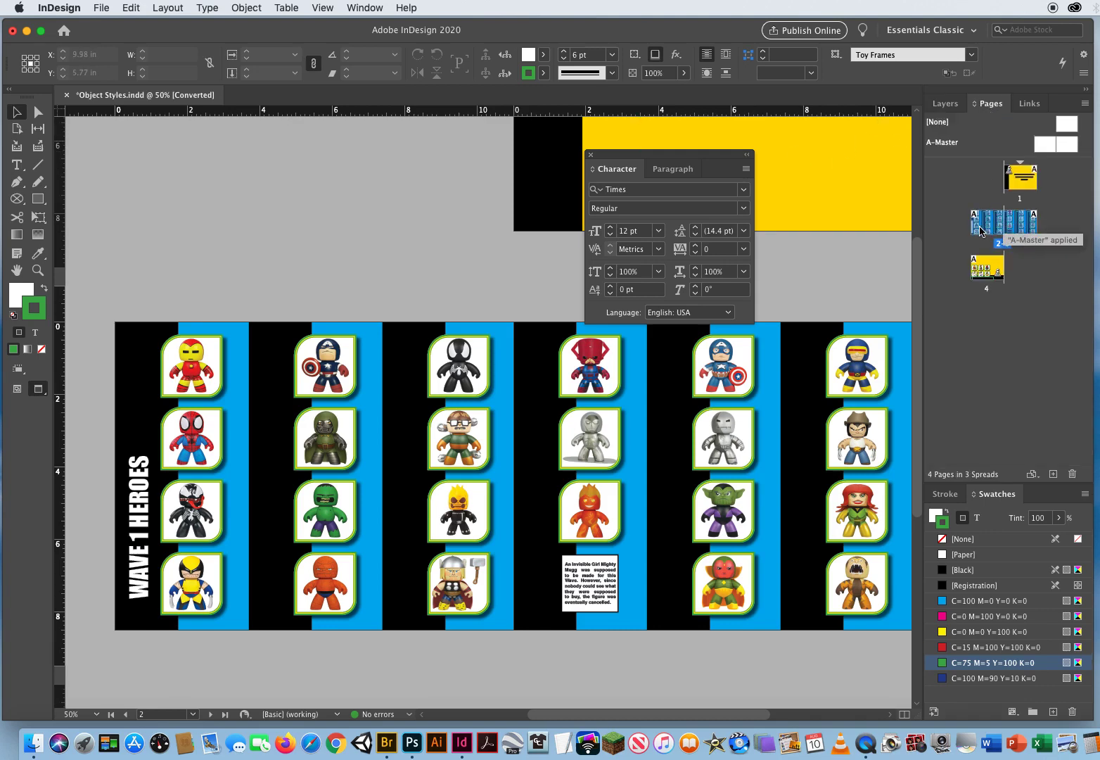
left_click(990, 273)
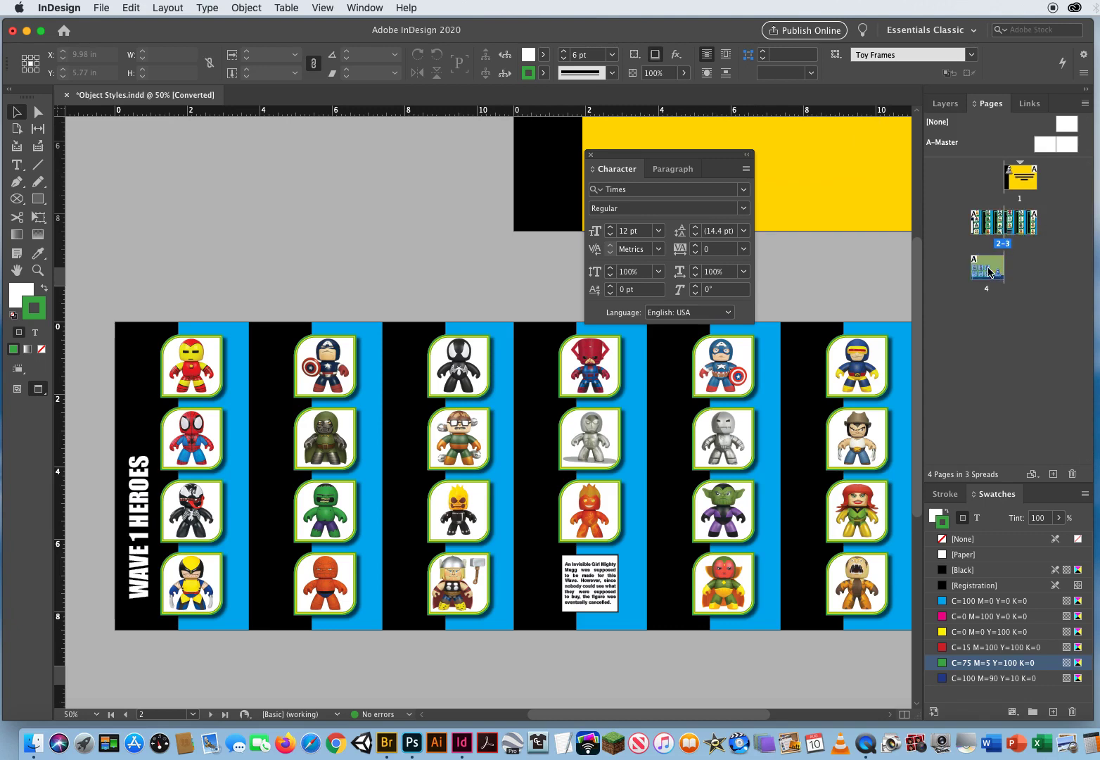
left_click(990, 224)
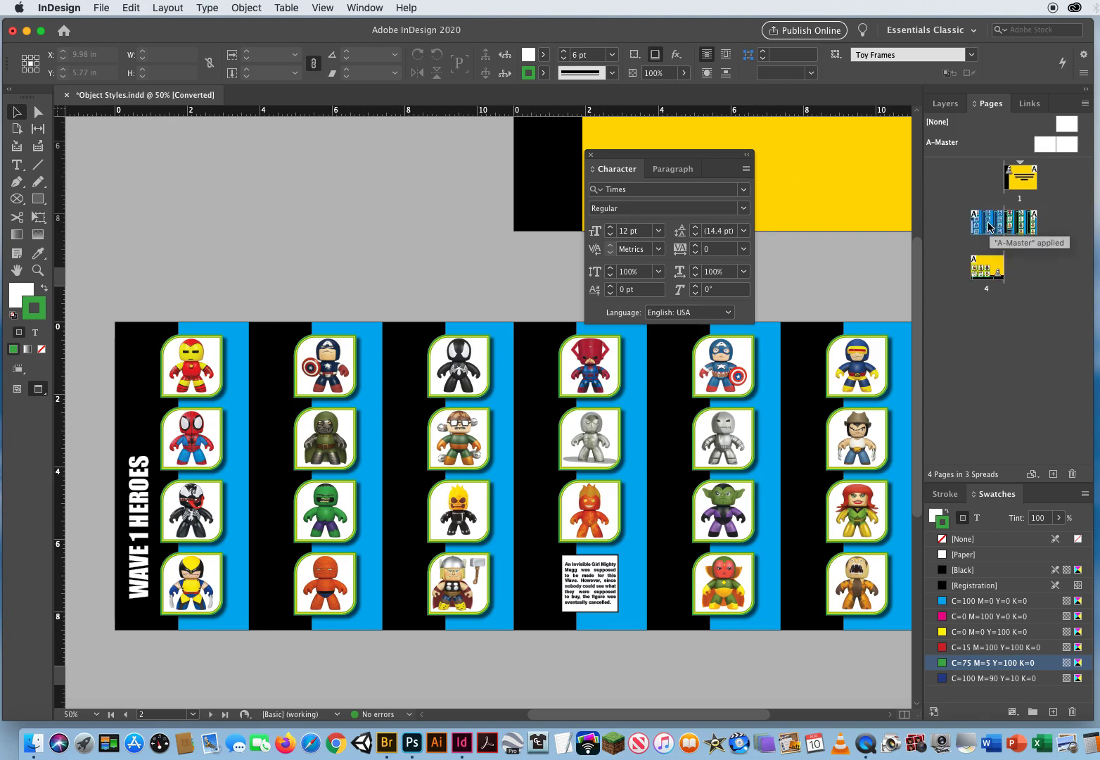
left_click(1026, 220, "shift")
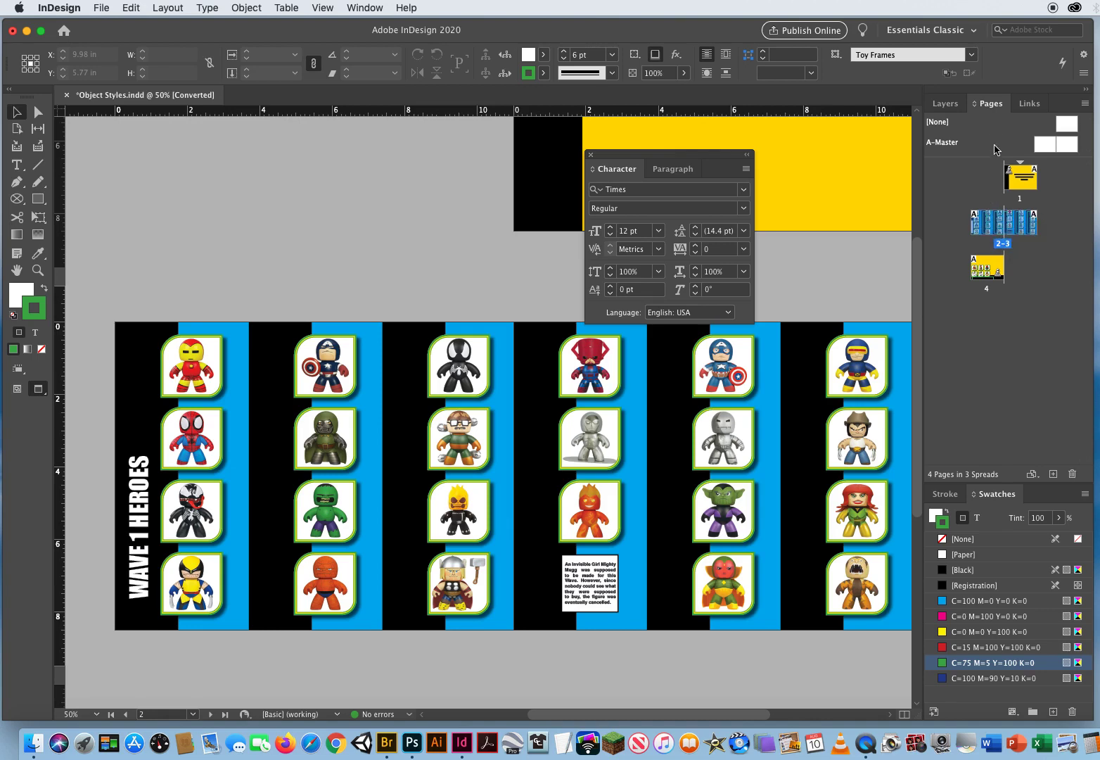
left_click_drag(990, 103, 682, 135)
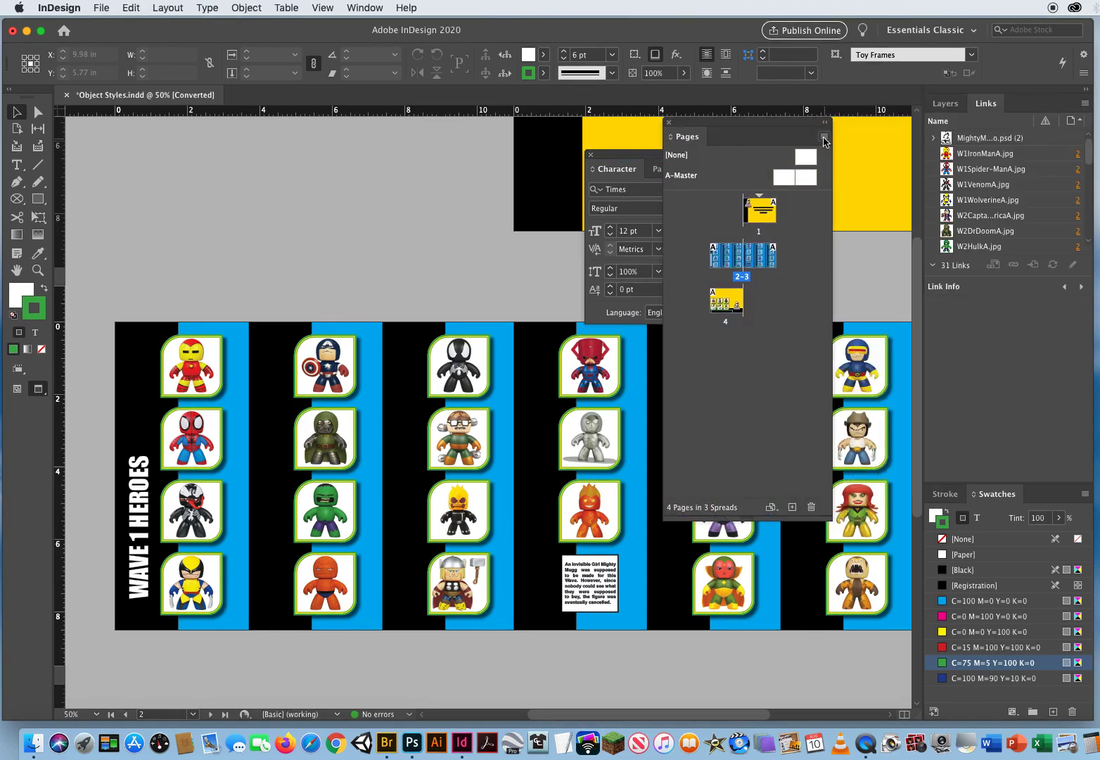
left_click(823, 137)
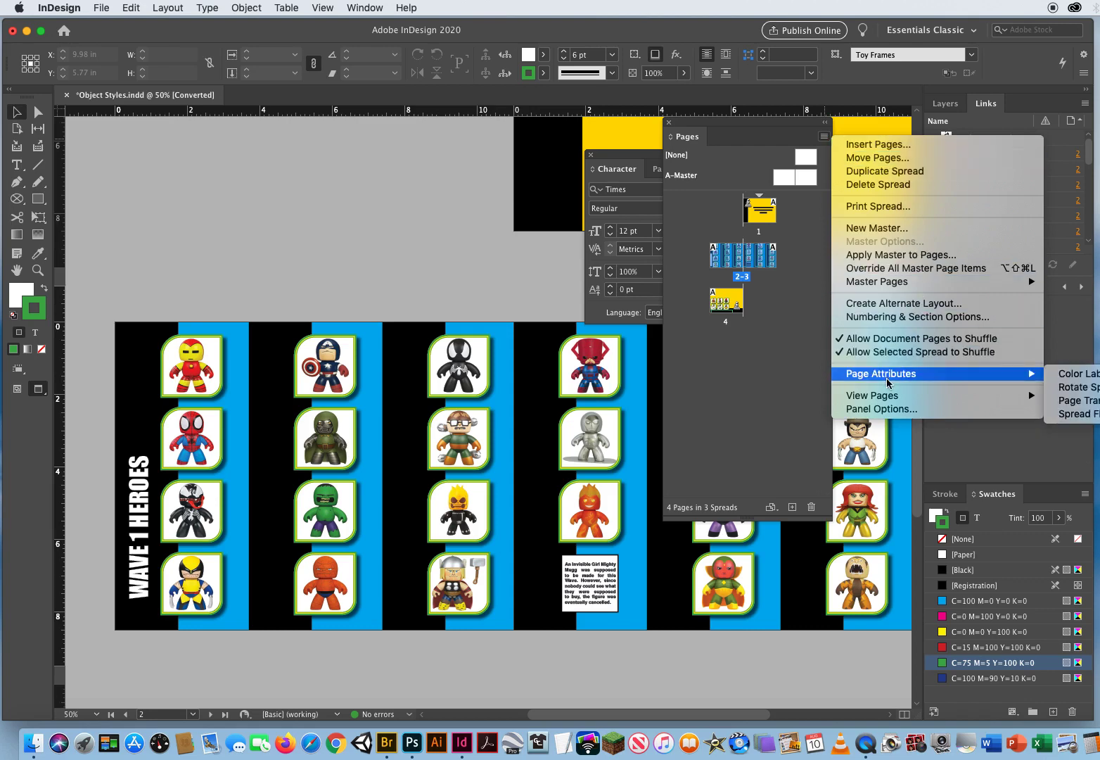
left_click(732, 121)
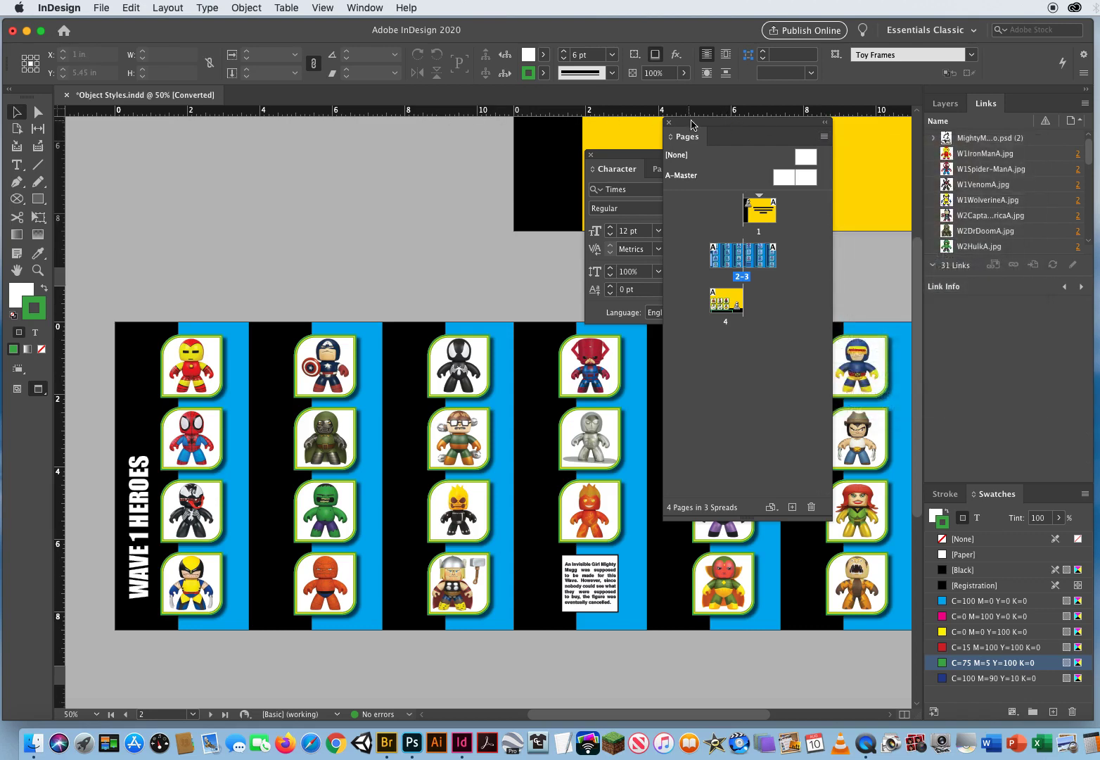
left_click_drag(705, 128, 331, 129)
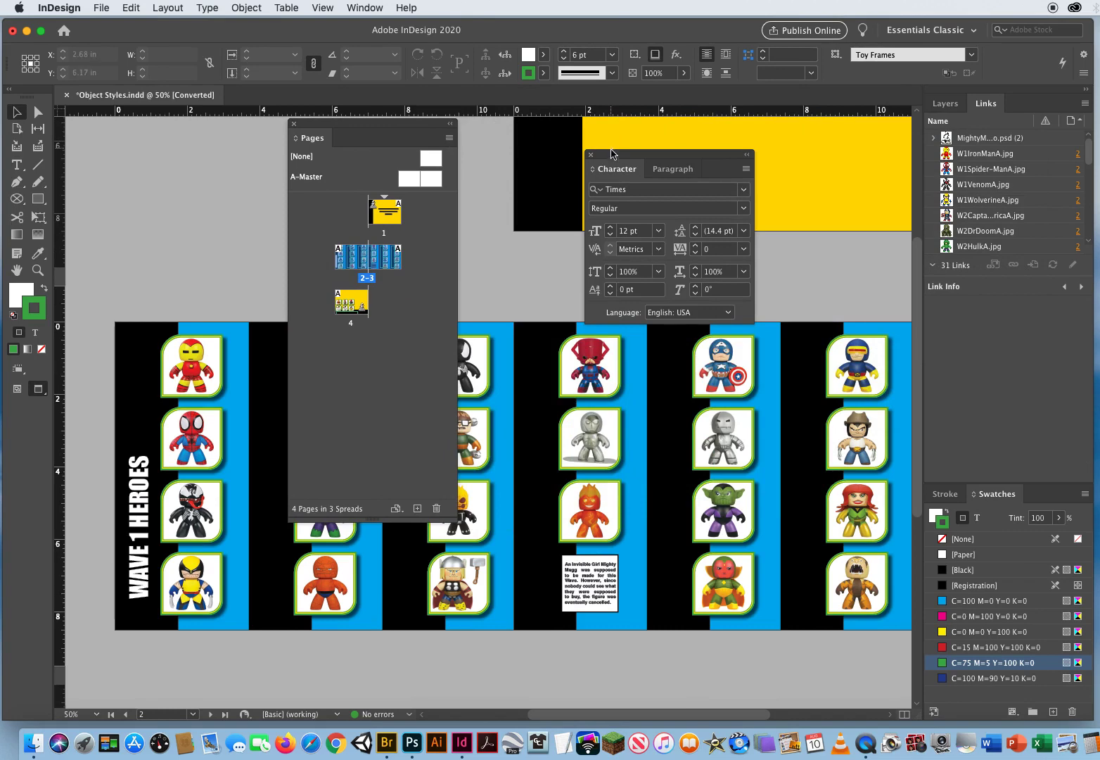
left_click_drag(612, 153, 750, 146)
Step: Rotate the view of the pages 2-3 spread 90° CW and move the floating windows off the rotated spread
left_click(449, 139)
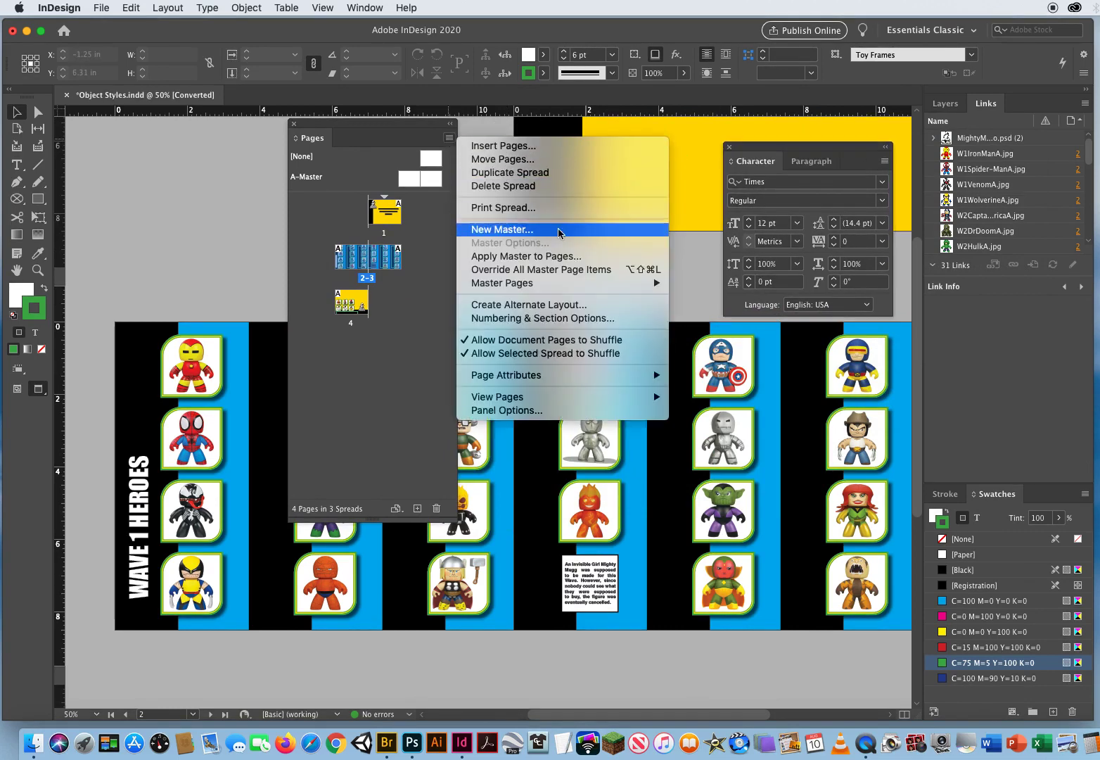
mouse_move(505, 377)
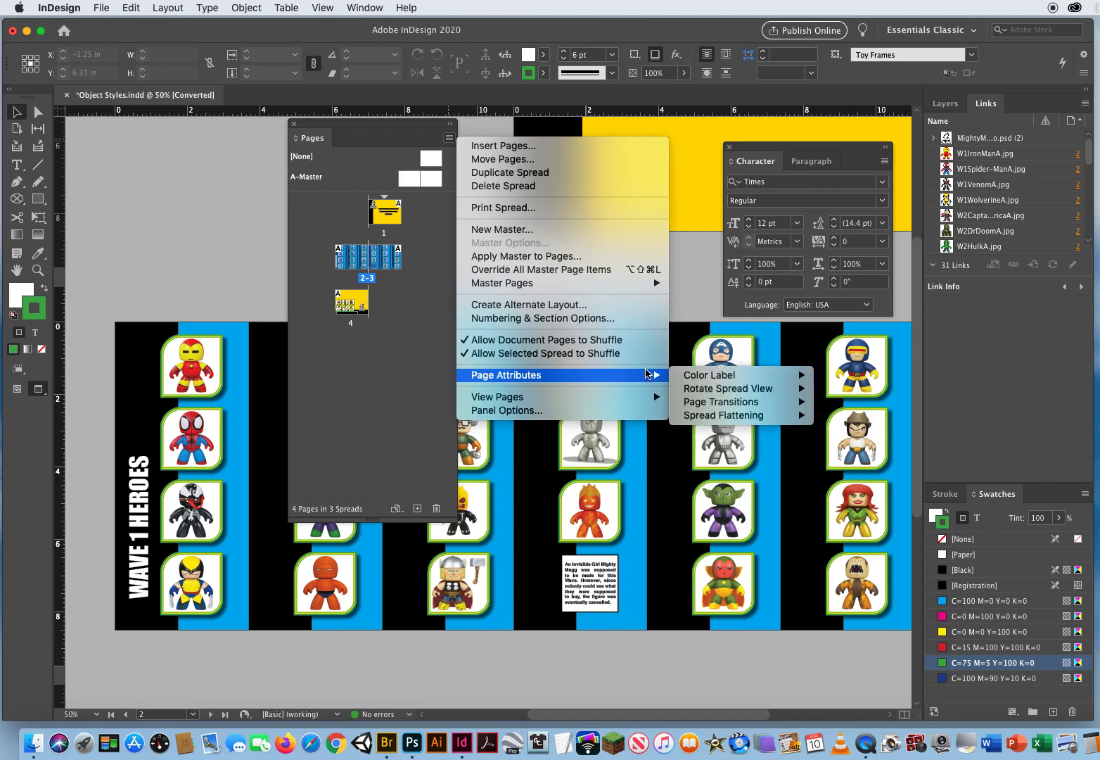
mouse_move(712, 394)
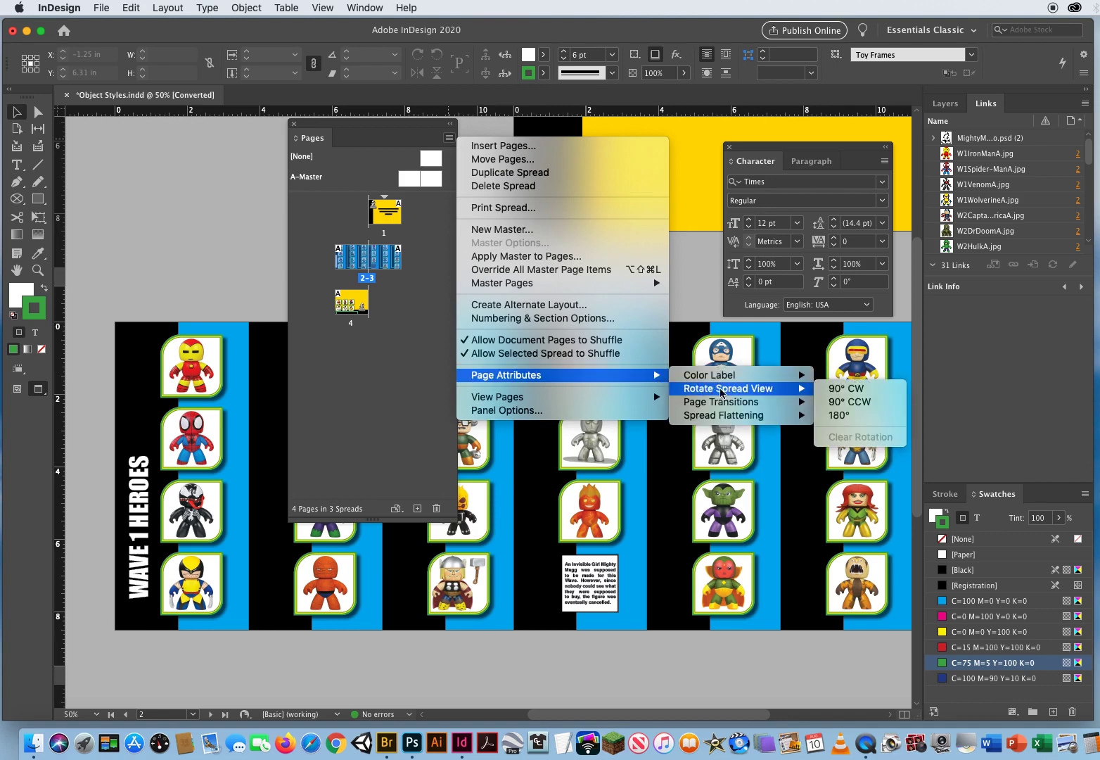
left_click(838, 390)
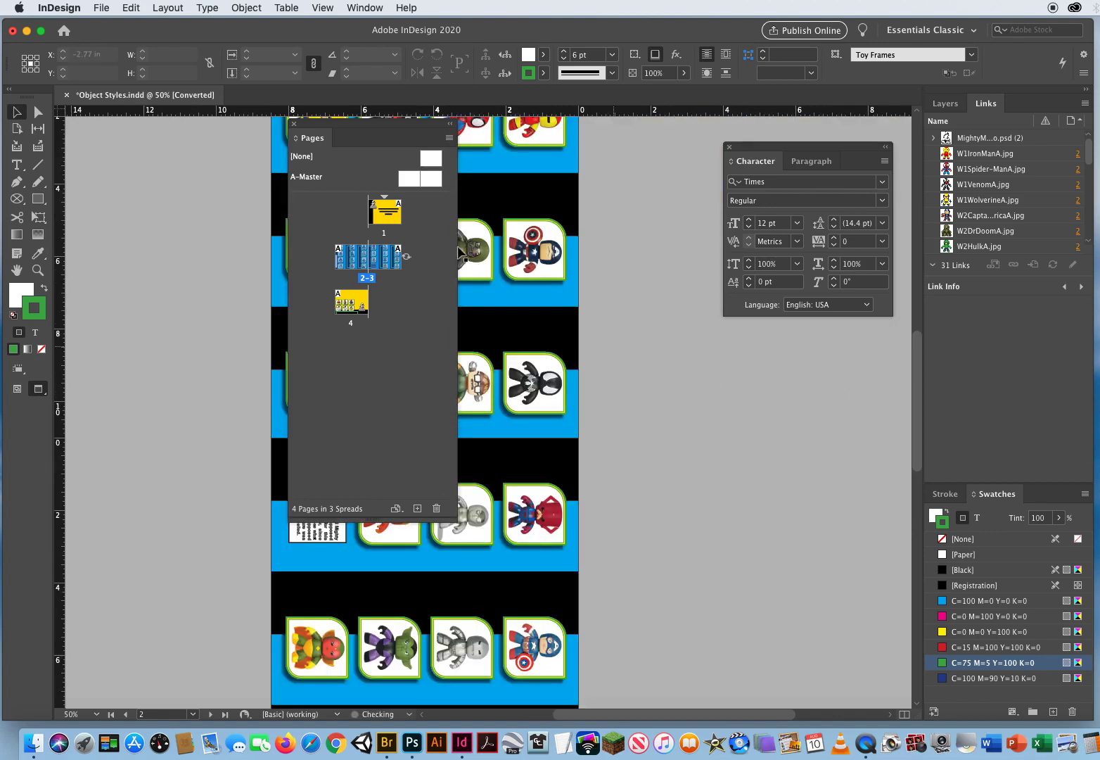
left_click_drag(378, 127, 685, 234)
left_click_drag(756, 149, 840, 154)
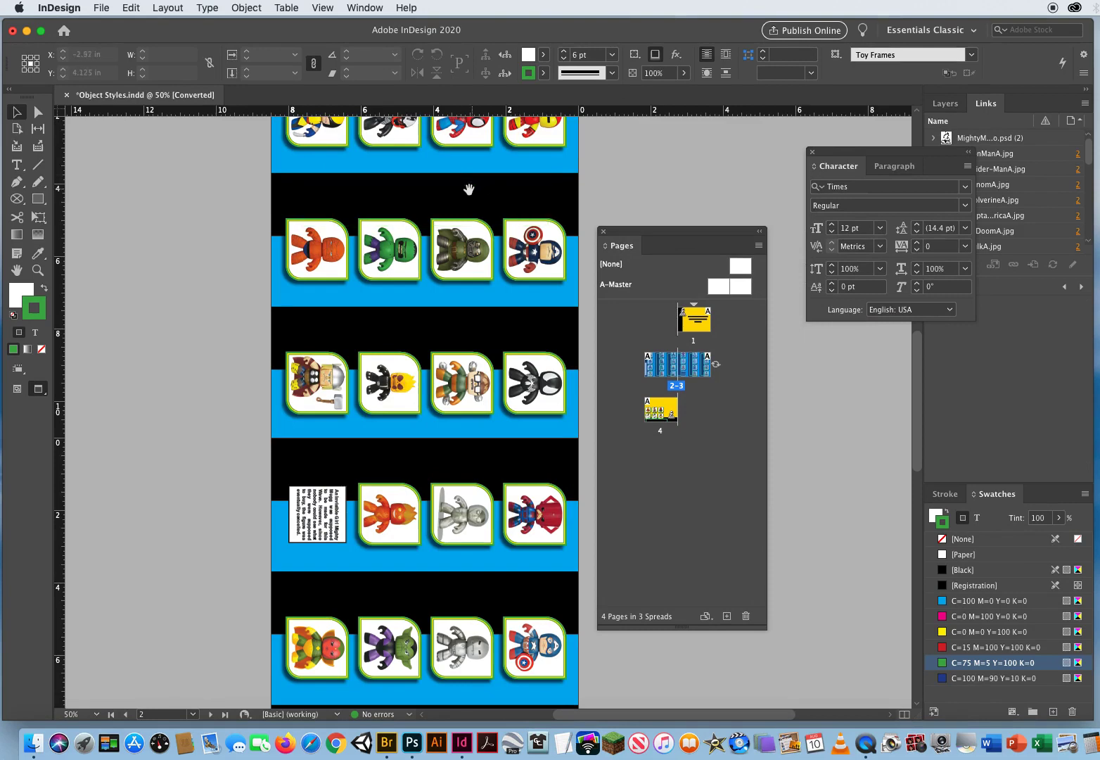
Step: Insert MARVEL before HEROES in the WAVE 1 HEROES heading above the first row of figures
left_click_drag(469, 189, 442, 262)
left_click(17, 164)
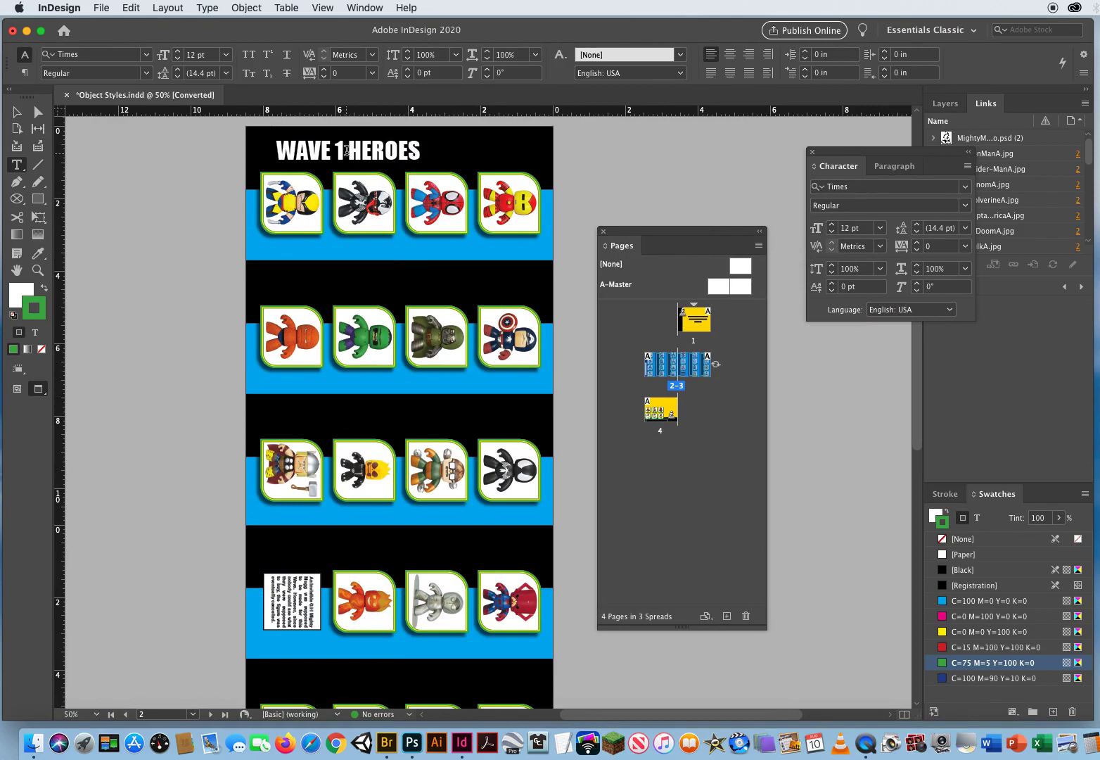
left_click(351, 149)
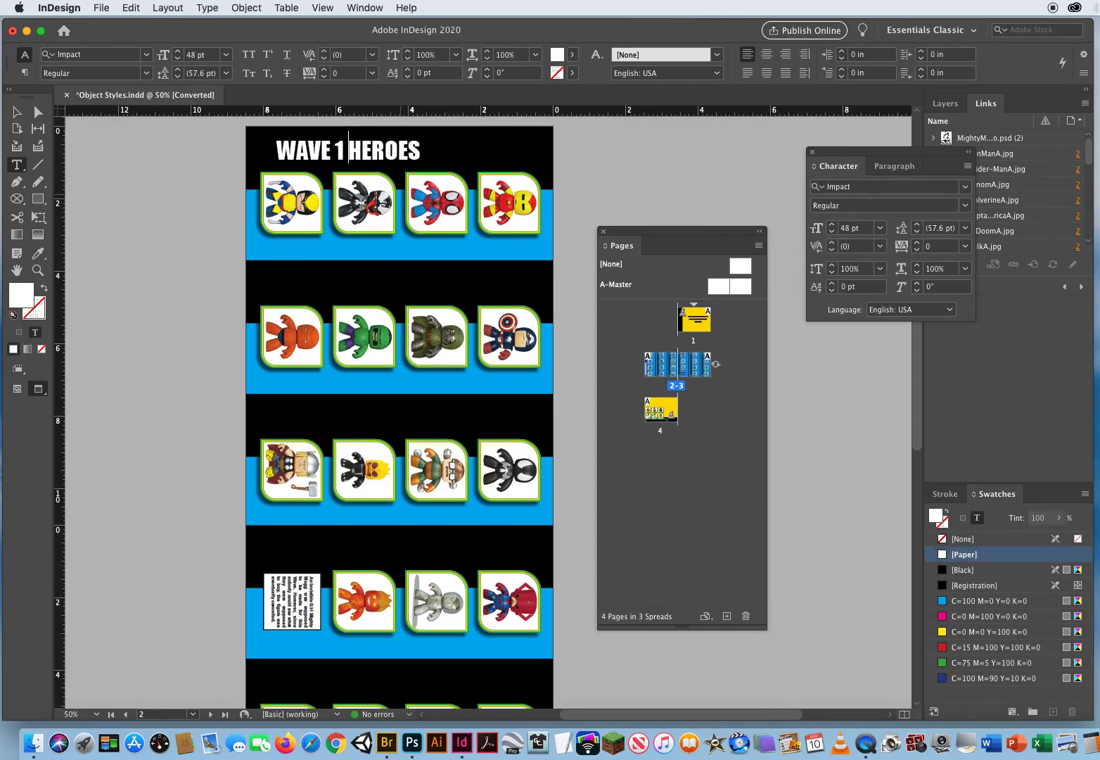
type("MARVEL")
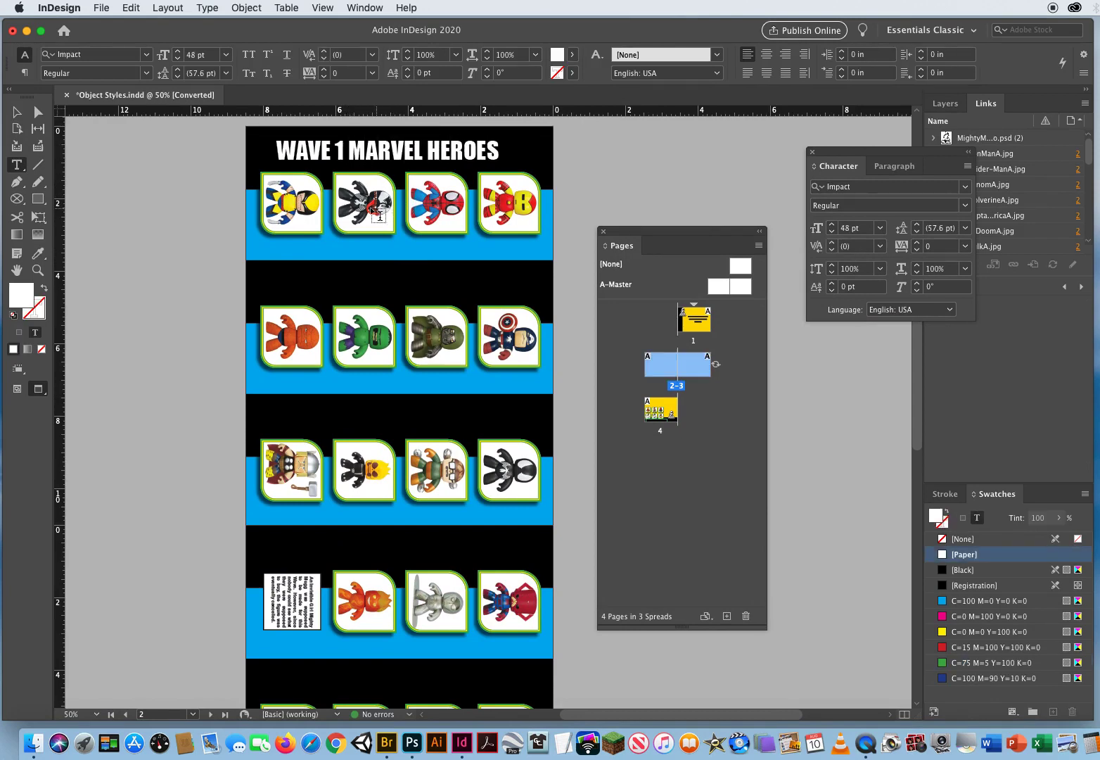
Step: Copy the WAVE 1 MARVEL HEROES heading and paste it into the text frames above the second, third and fourth rows of figures
left_click_drag(278, 148, 513, 155)
left_click(131, 8)
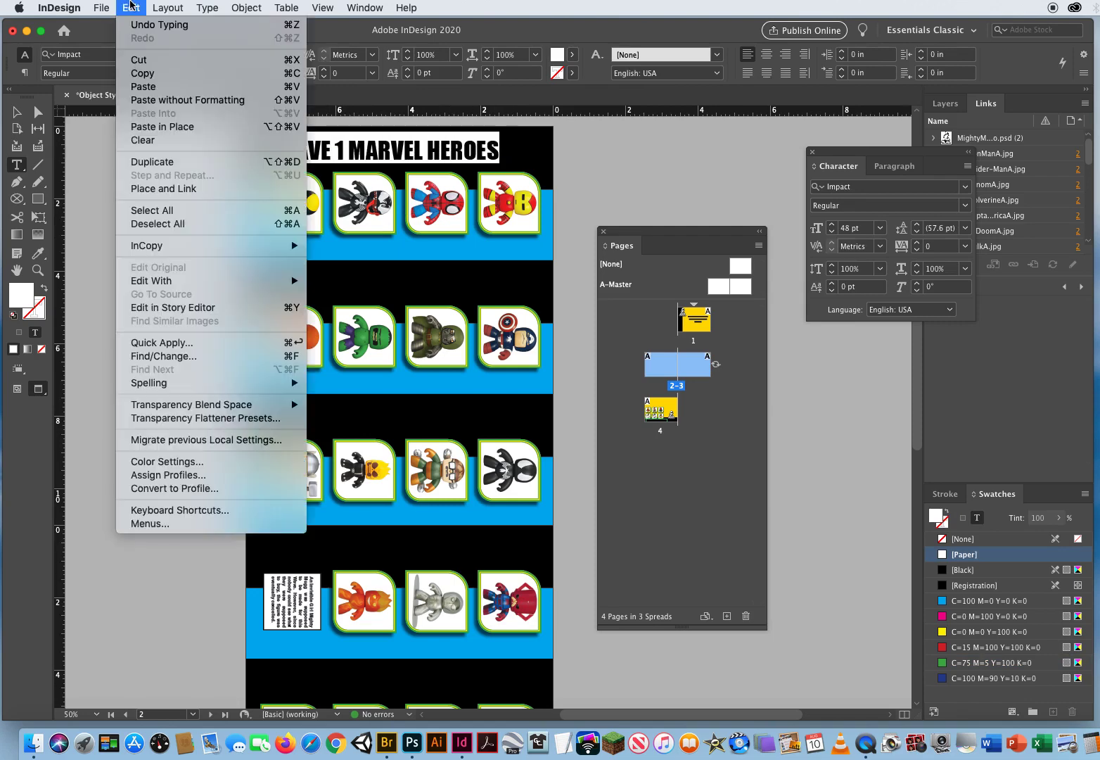
left_click(137, 73)
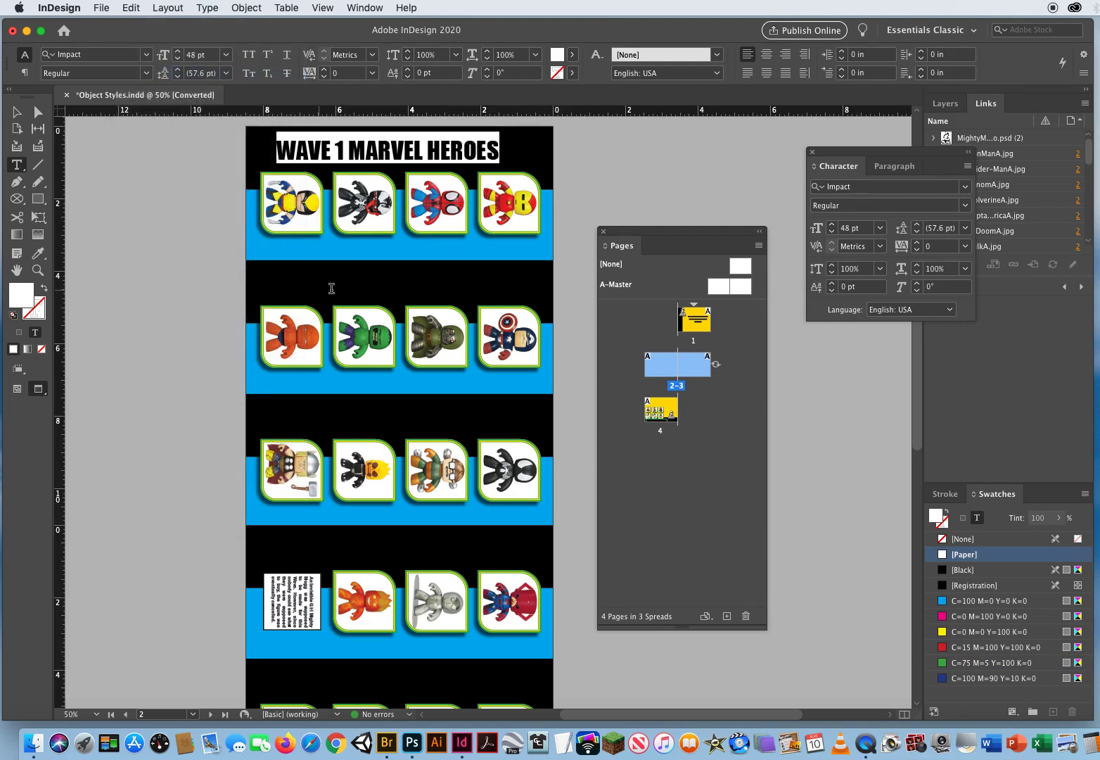
left_click(287, 288)
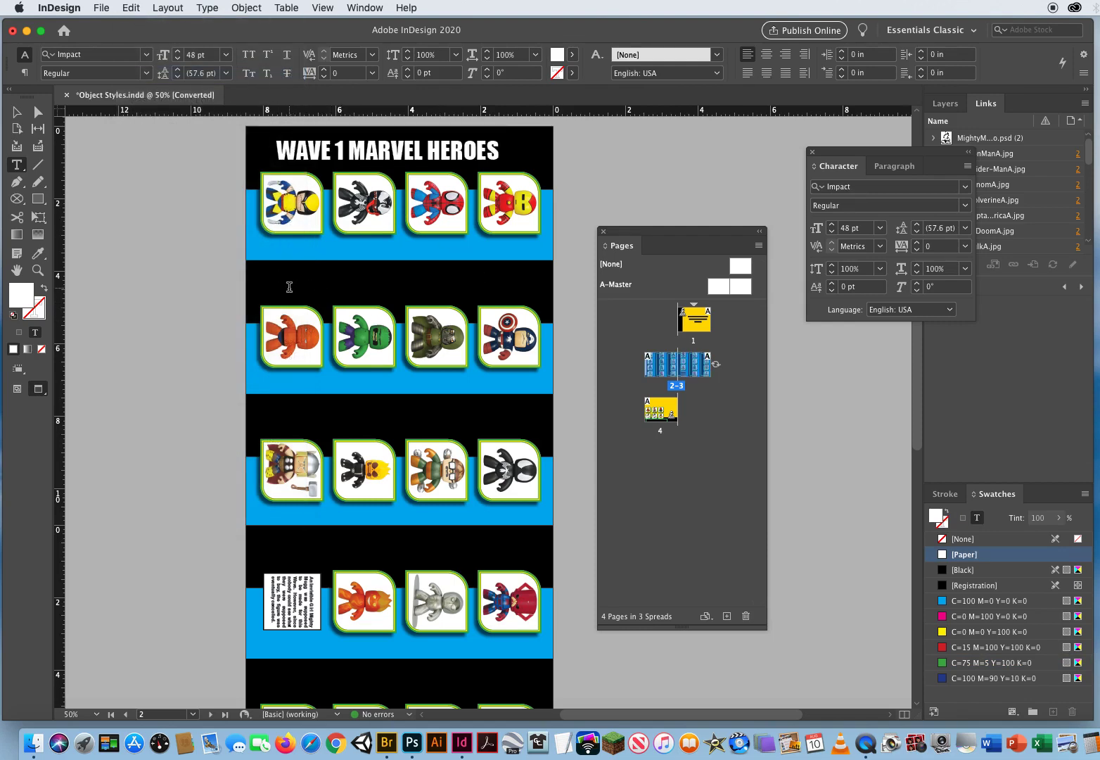
key("cmd+v")
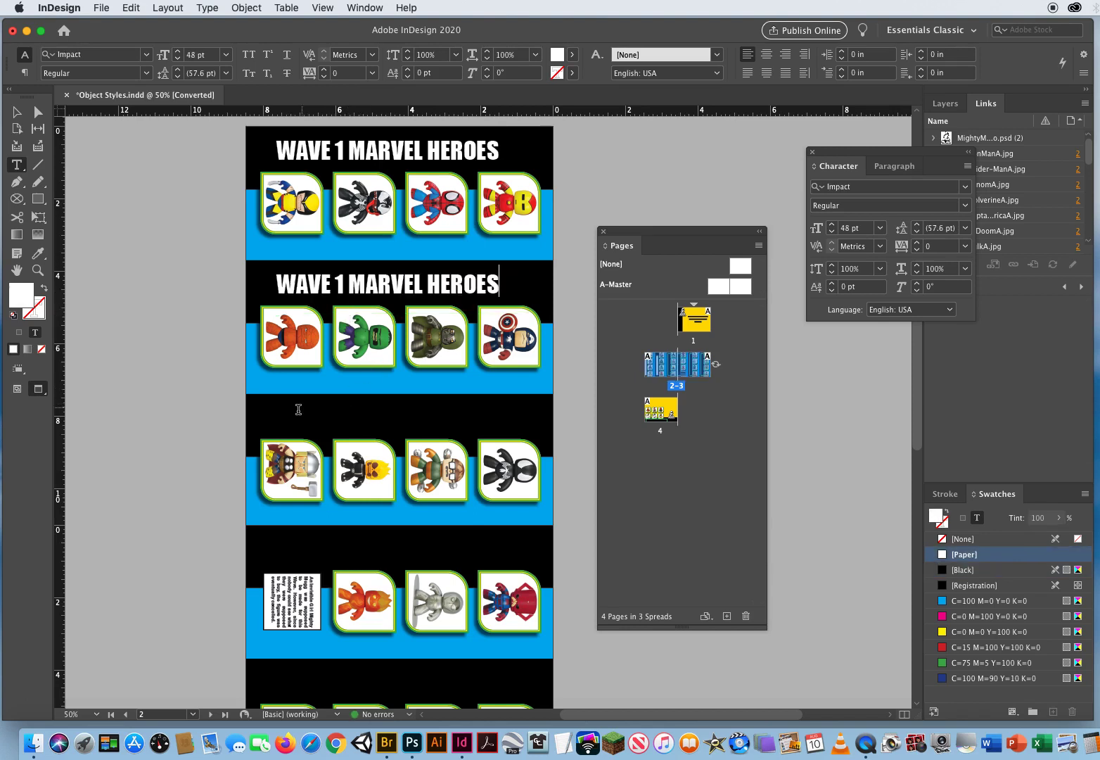
key("cmd+v")
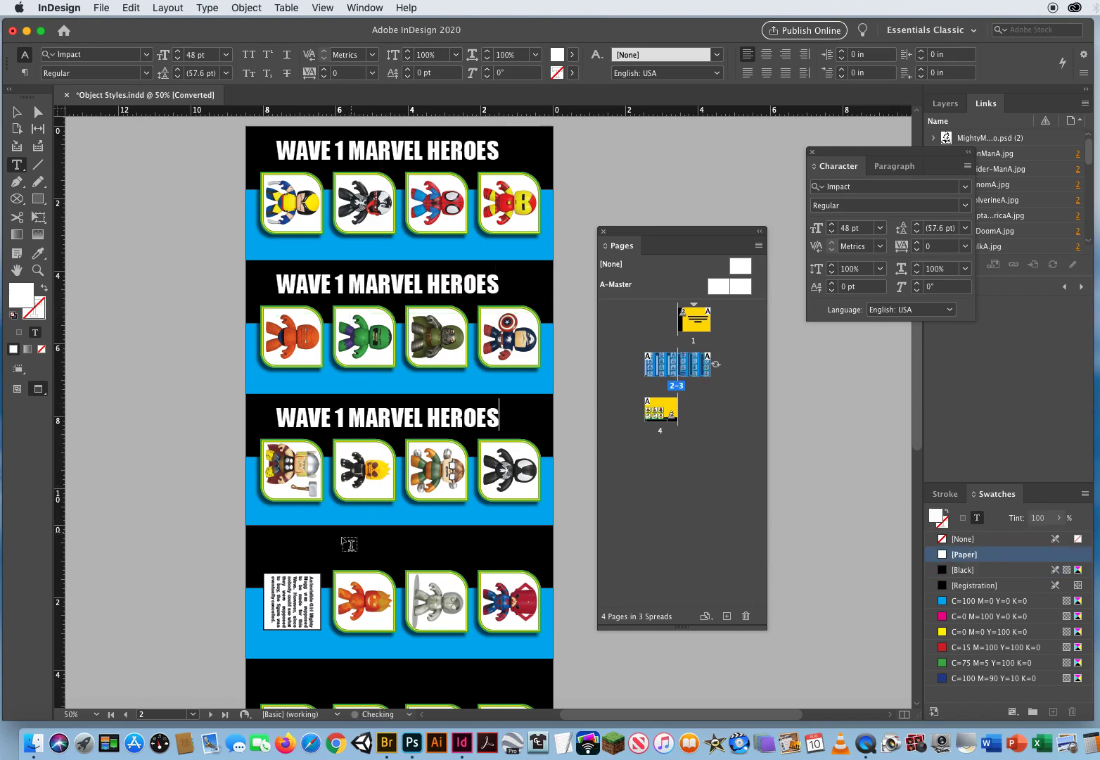
left_click(288, 546)
key("cmd+v")
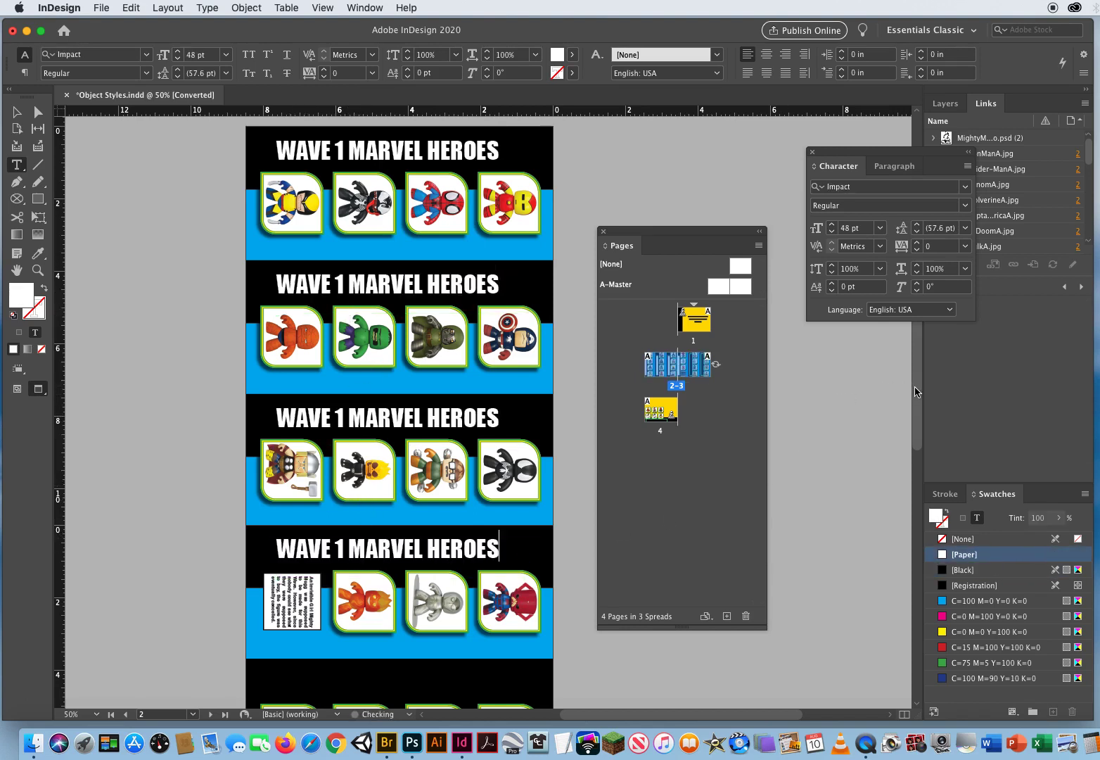
Step: Paste the copied WAVE 1 MARVEL HEROES heading into the text frames above the fifth and sixth rows of figures
scroll(912, 431, "down", 3)
scroll(912, 431, "down", 3)
left_click(302, 445)
key("cmd+v")
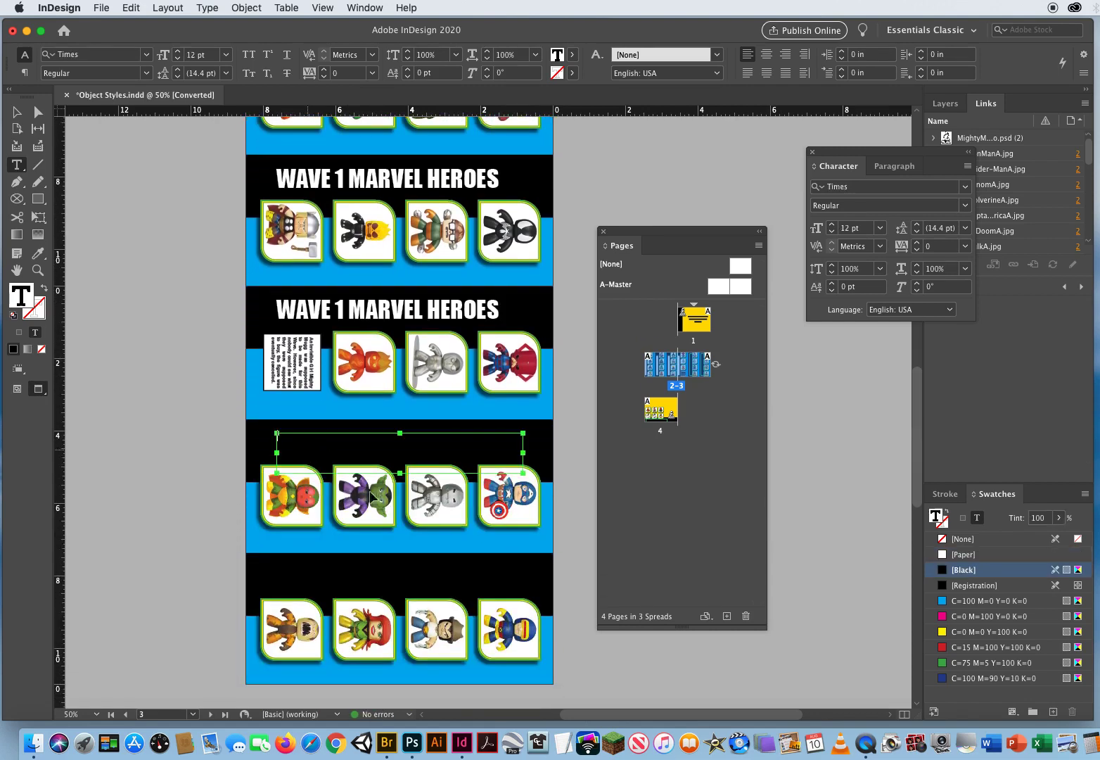
left_click(298, 581)
key("cmd+v")
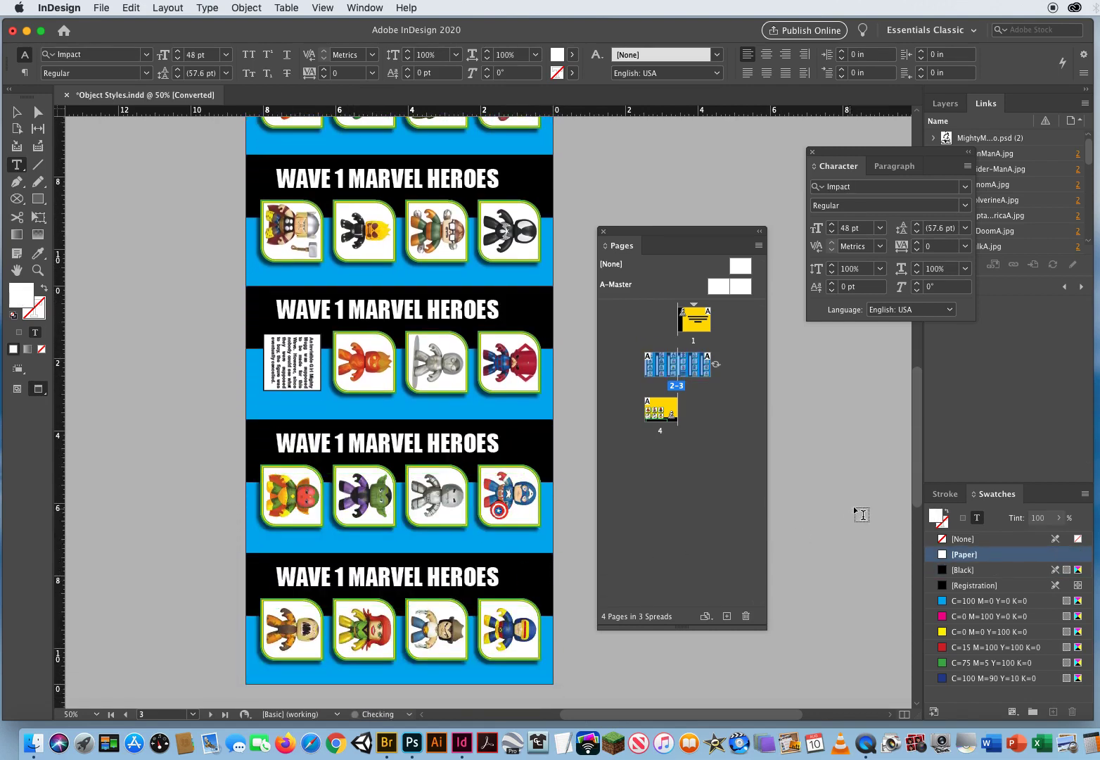
Step: Change the wave number to 2 in the second row's heading and to 3 in the third row's heading
scroll(903, 414, "up", 6)
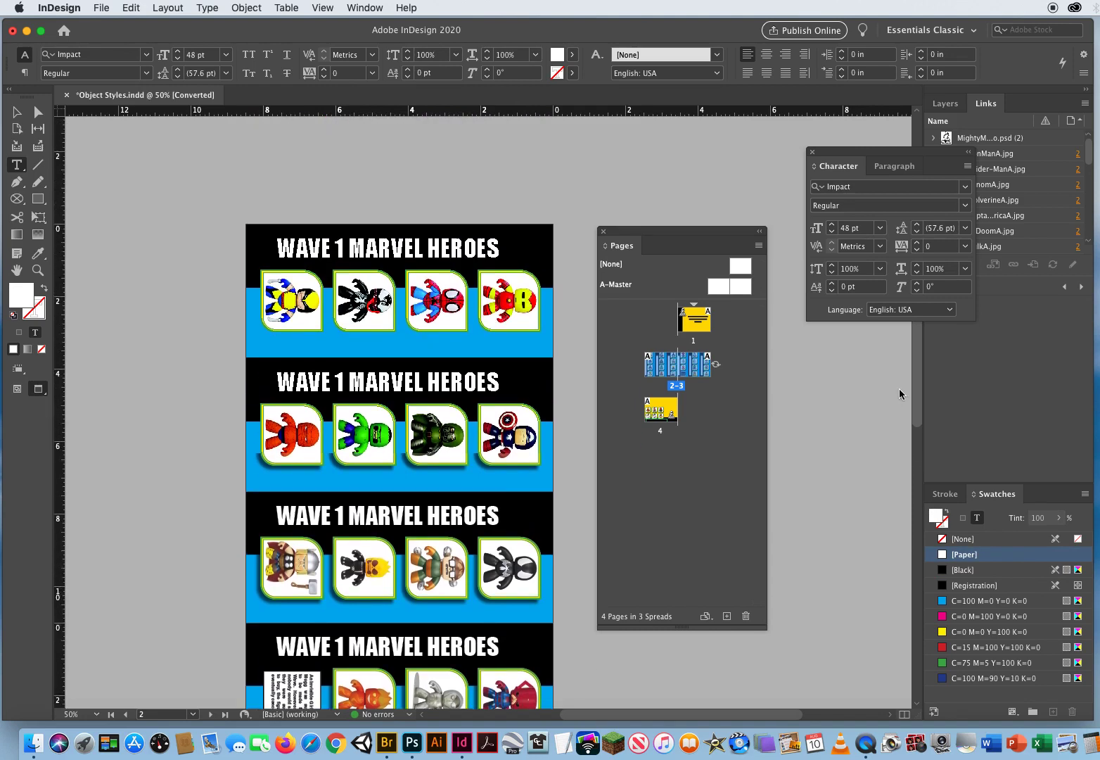
scroll(898, 415, "down", 2)
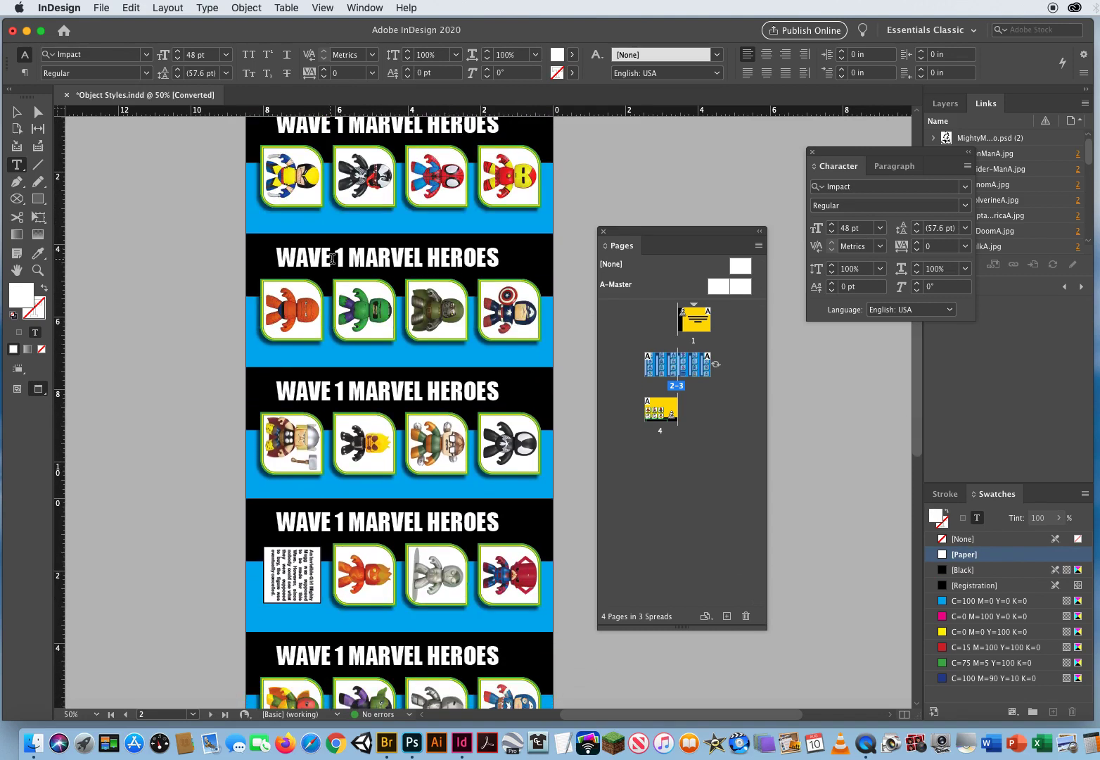
double_click(332, 258)
type("2")
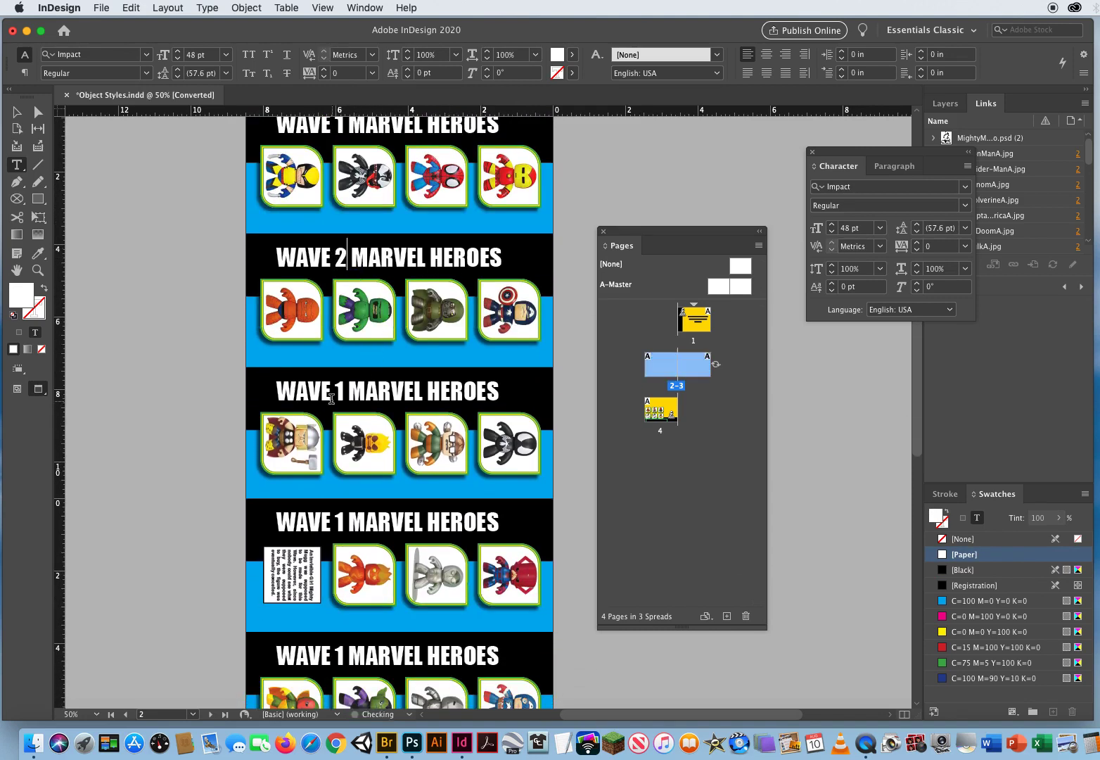
double_click(340, 391)
type("3")
Step: Renumber the headings above the fourth, fifth and sixth rows as WAVE 4, WAVE 5 and WAVE 6, and leave text editing
double_click(341, 522)
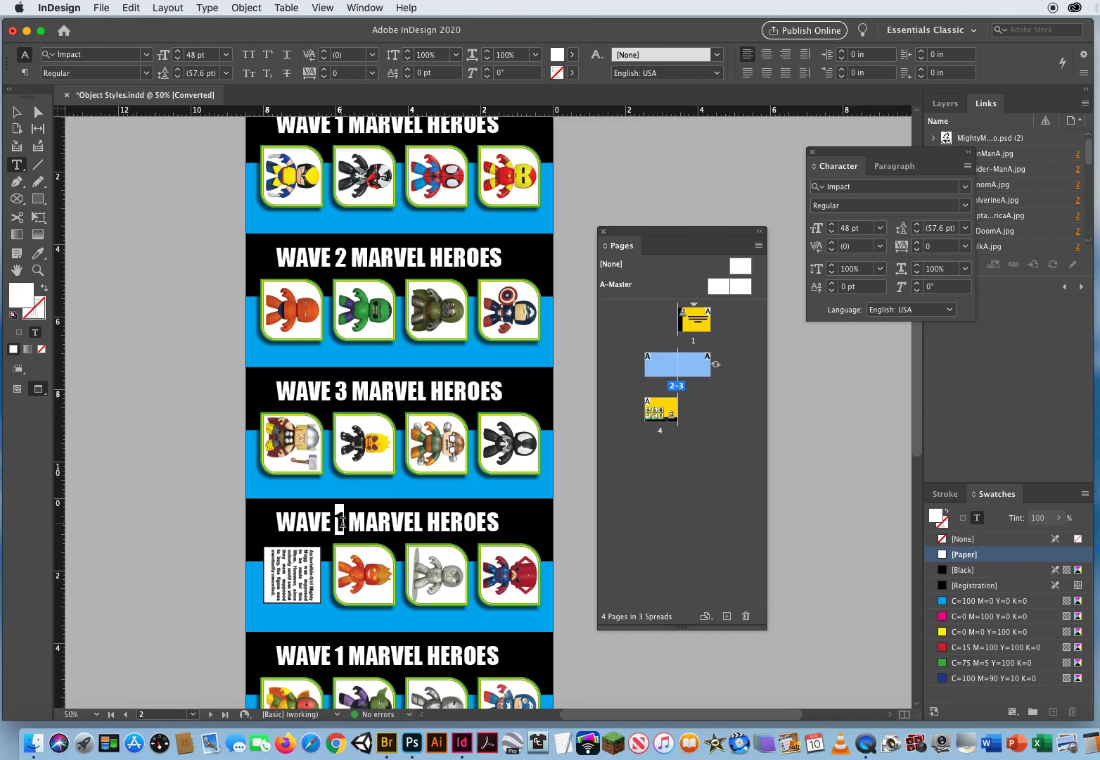
type("4")
double_click(340, 655)
type("5")
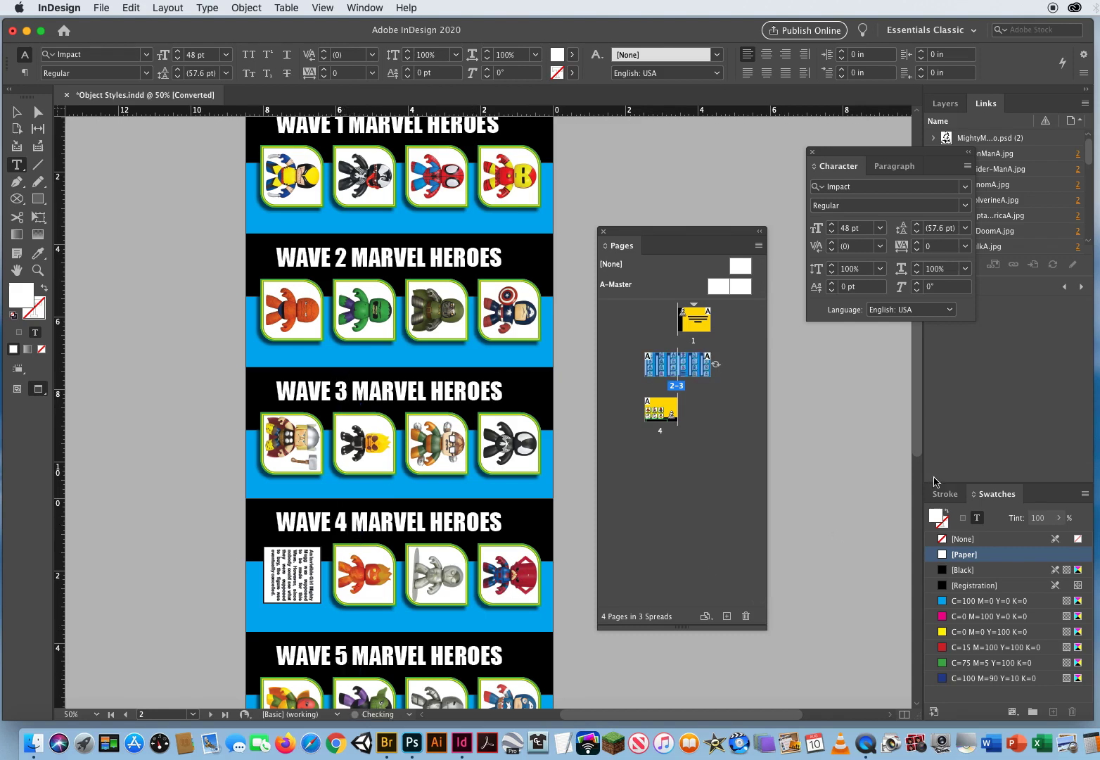
scroll(350, 568, "down", 5)
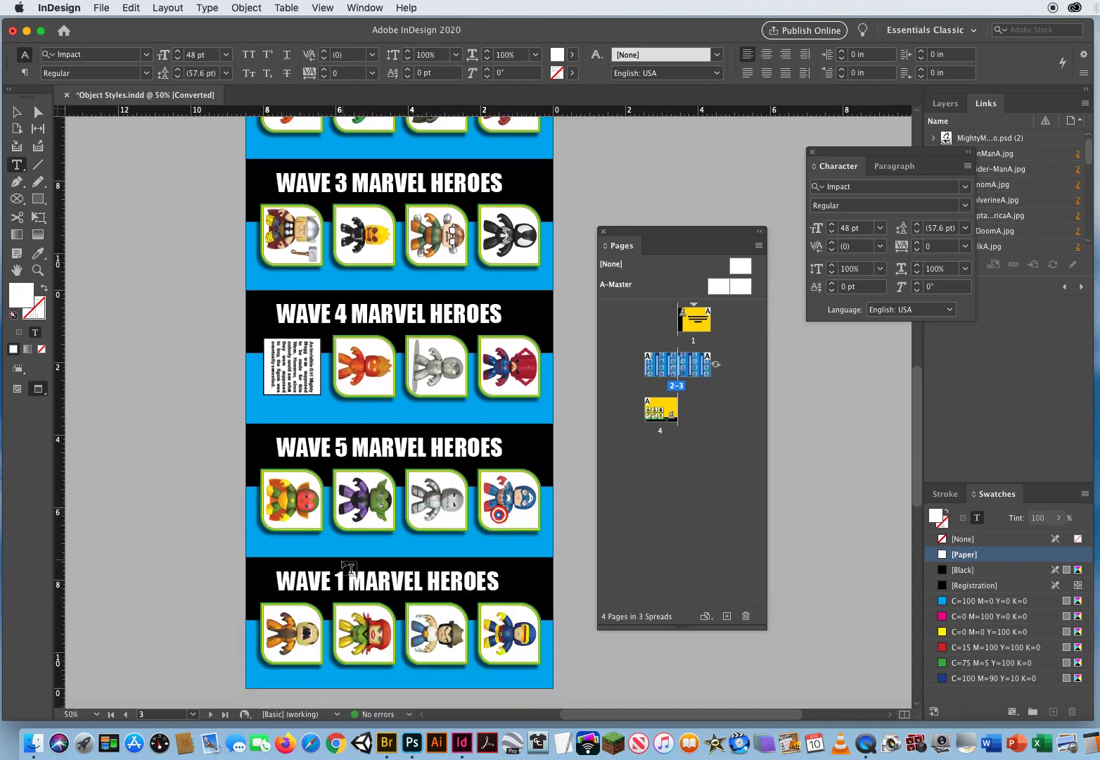
double_click(340, 580)
type("6")
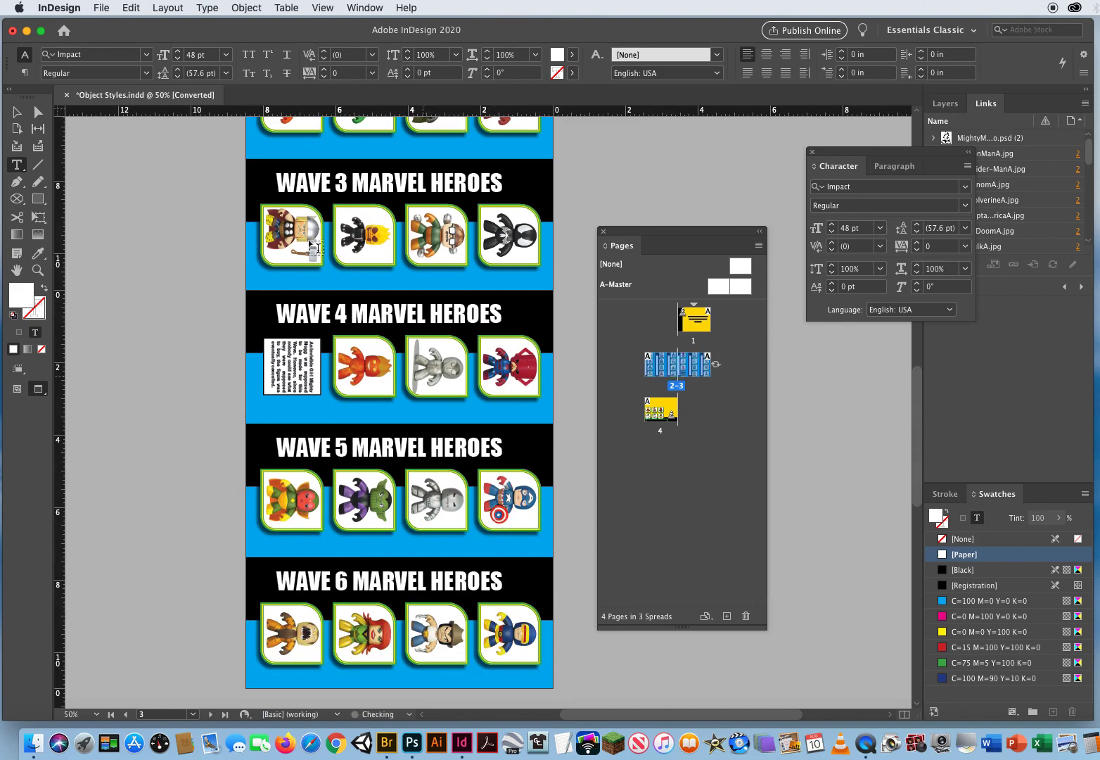
left_click(14, 113)
left_click(667, 197)
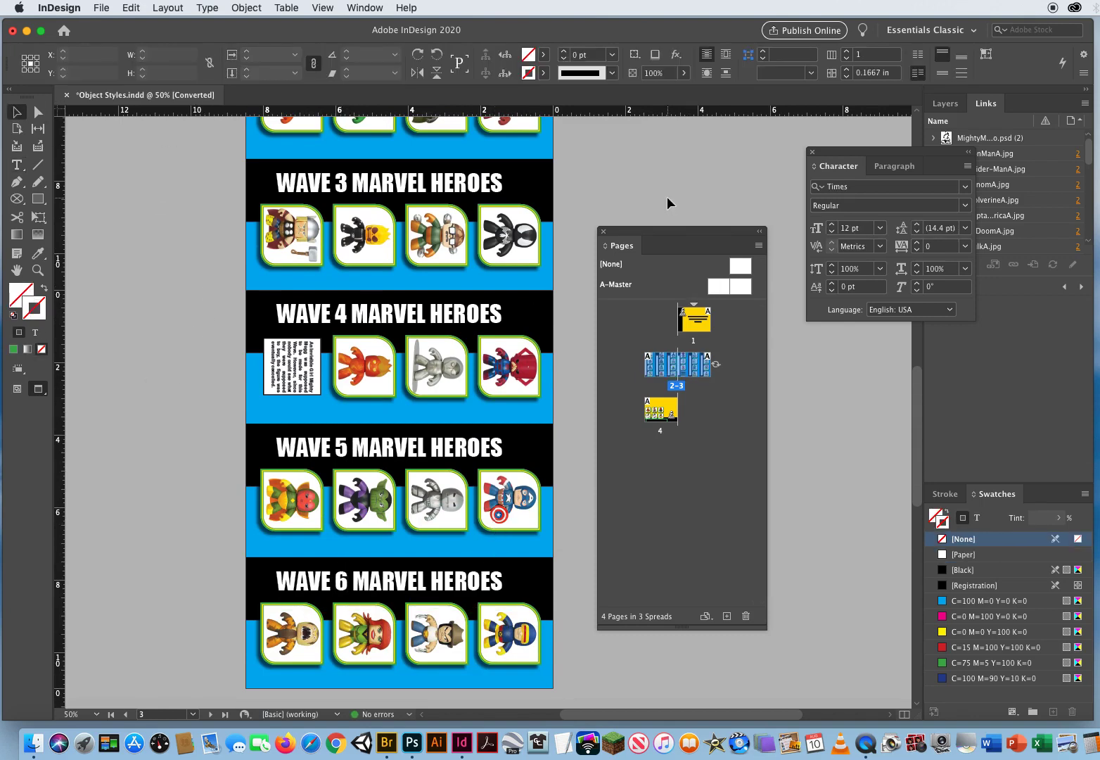
Step: Move the floating page thumbnails and clear the rotated view of the pages 2-3 spread
left_click_drag(657, 232, 642, 154)
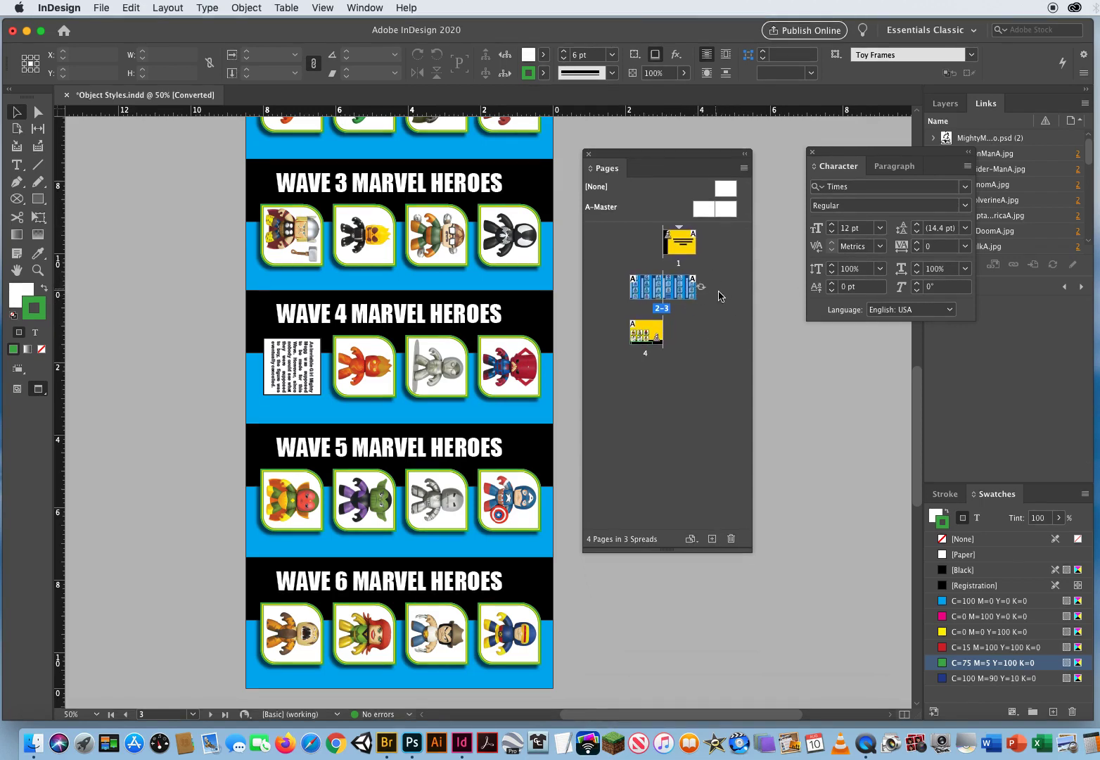
left_click(744, 168)
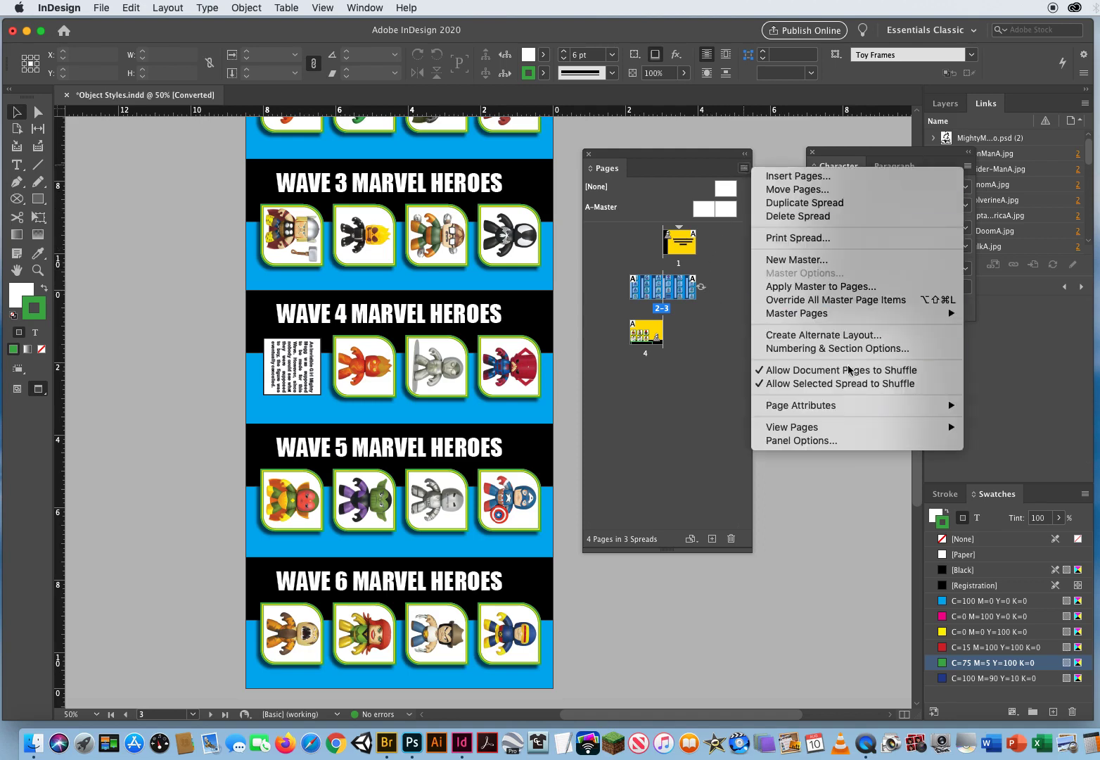
mouse_move(815, 408)
left_click(702, 157)
left_click_drag(702, 157, 302, 138)
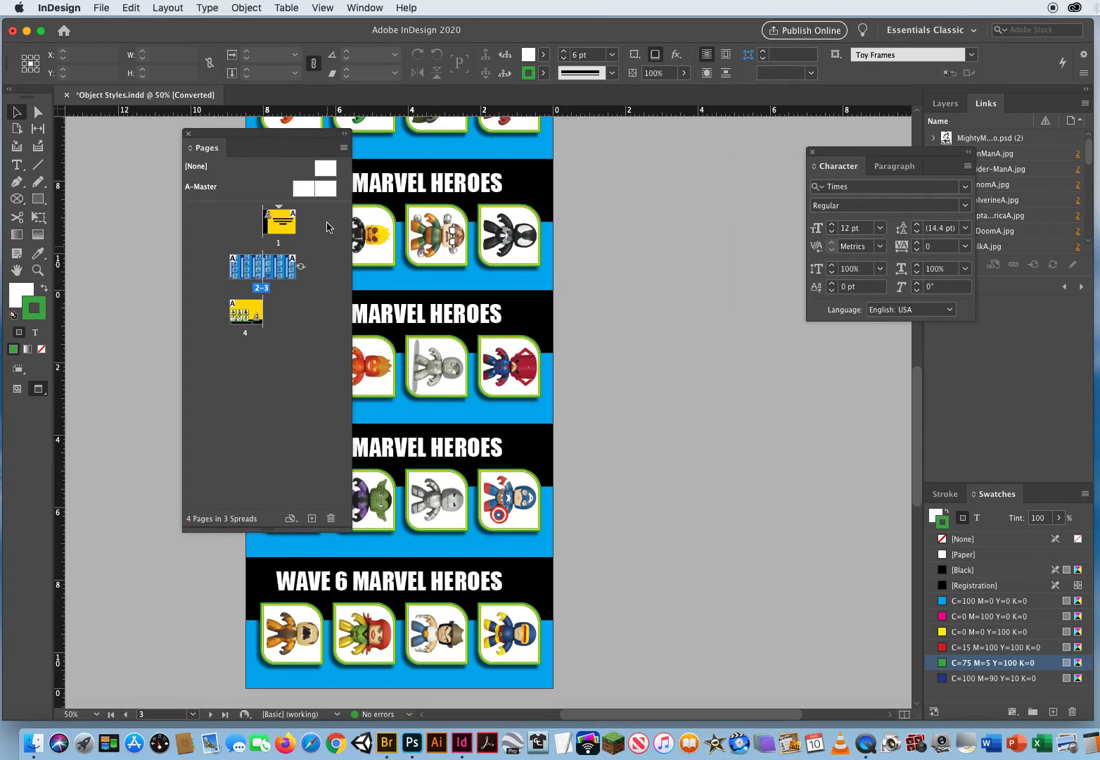
left_click(344, 147)
mouse_move(408, 389)
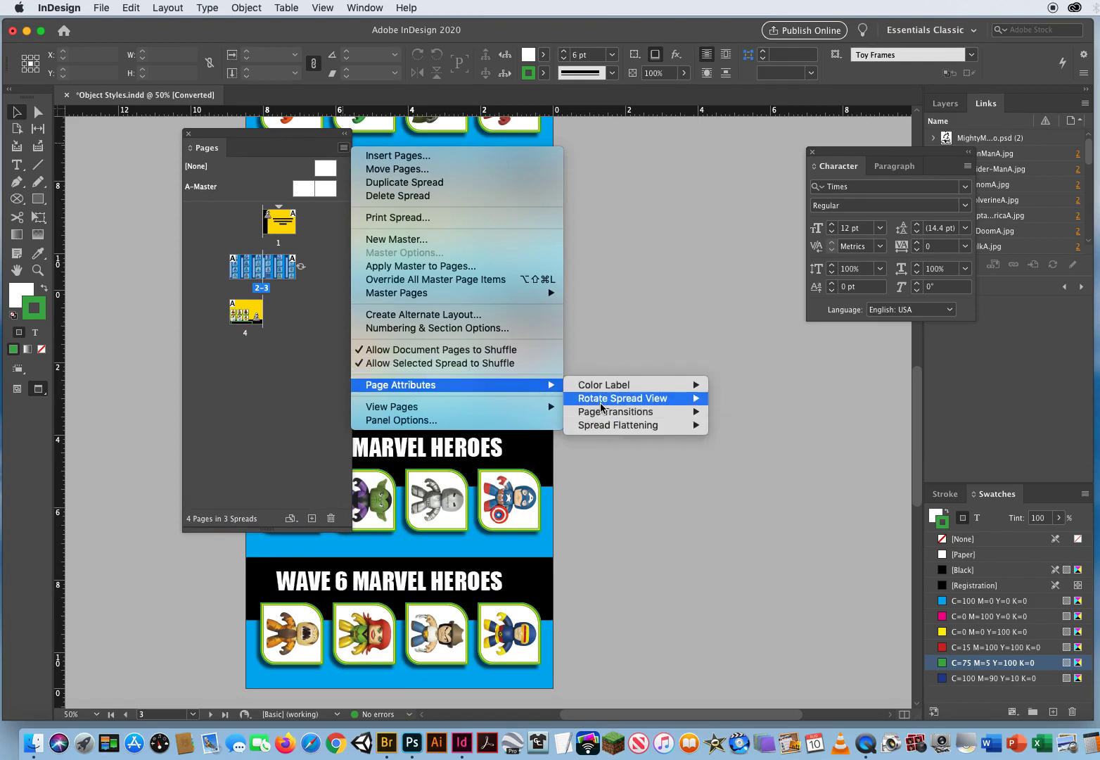
mouse_move(602, 404)
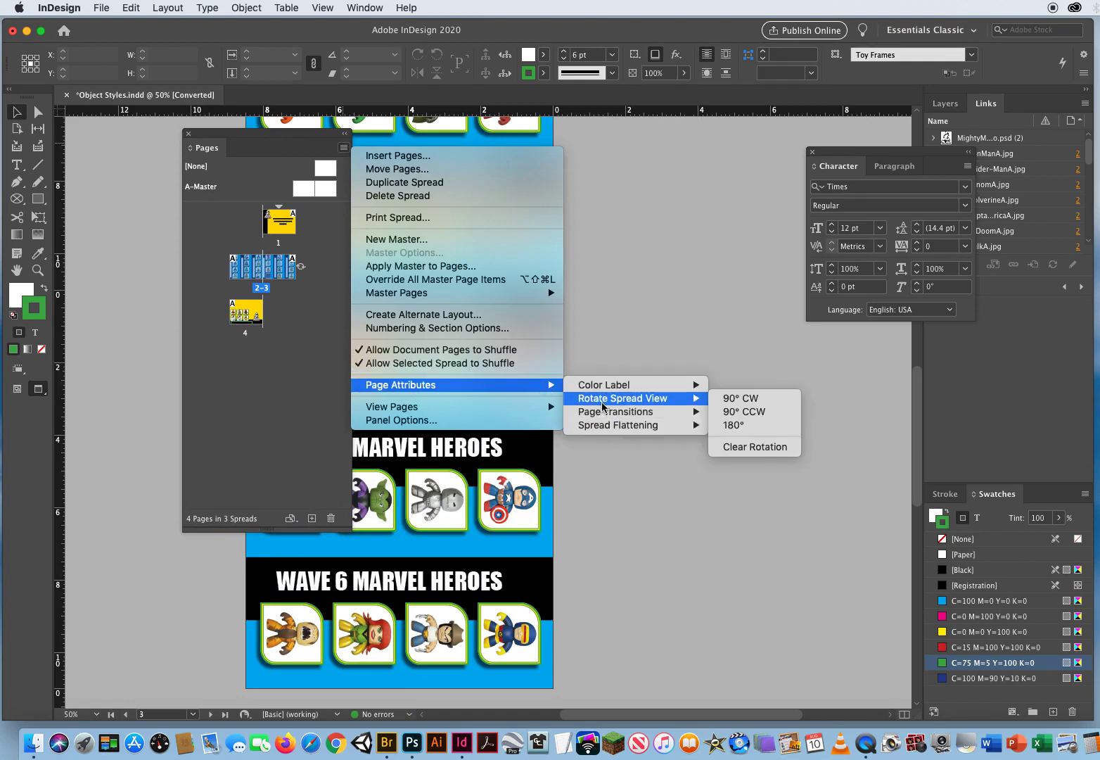
left_click(760, 448)
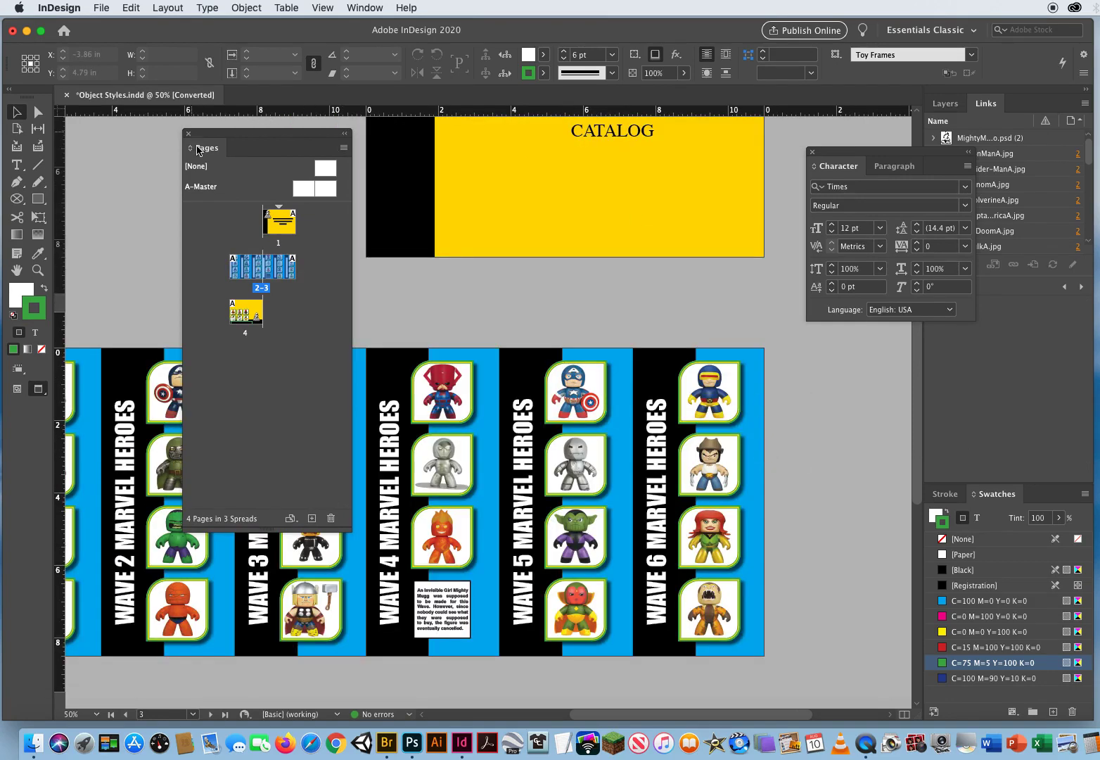
Step: Dock the floating page thumbnails in the same group as the layers and links, and bring the whole pages 2-3 spread into view
left_click_drag(198, 149, 1027, 103)
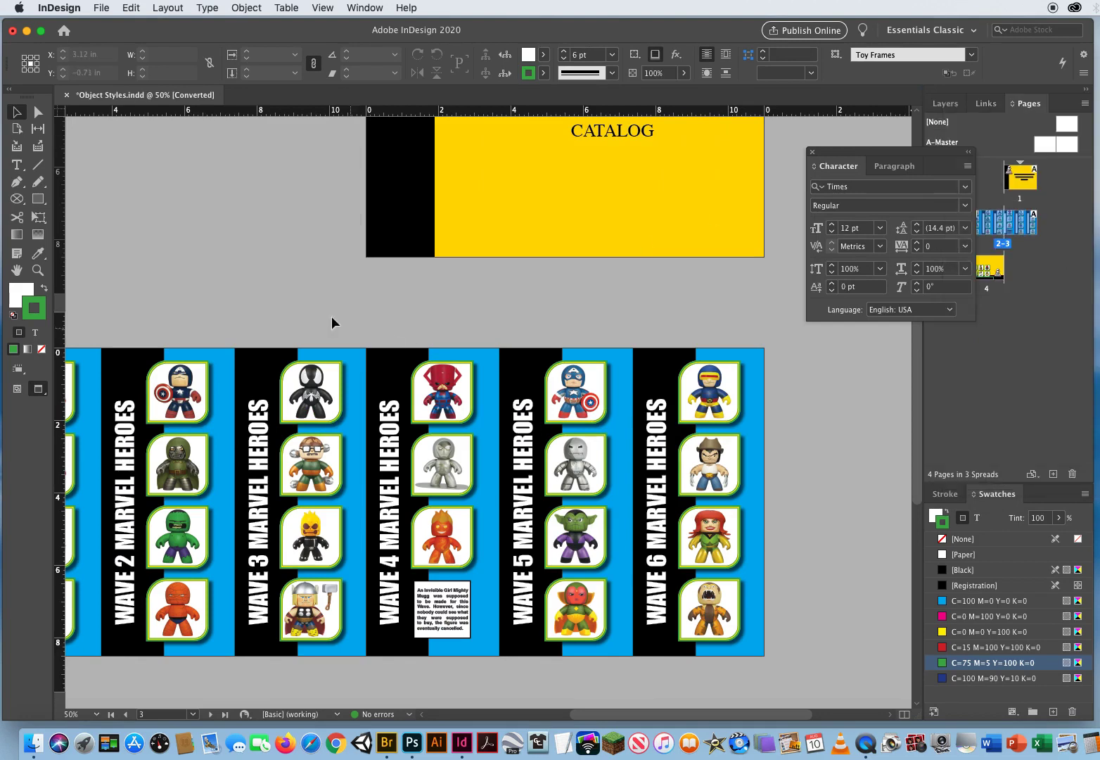
left_click_drag(255, 379, 377, 336)
left_click_drag(357, 589, 363, 297)
left_click_drag(353, 389, 336, 577)
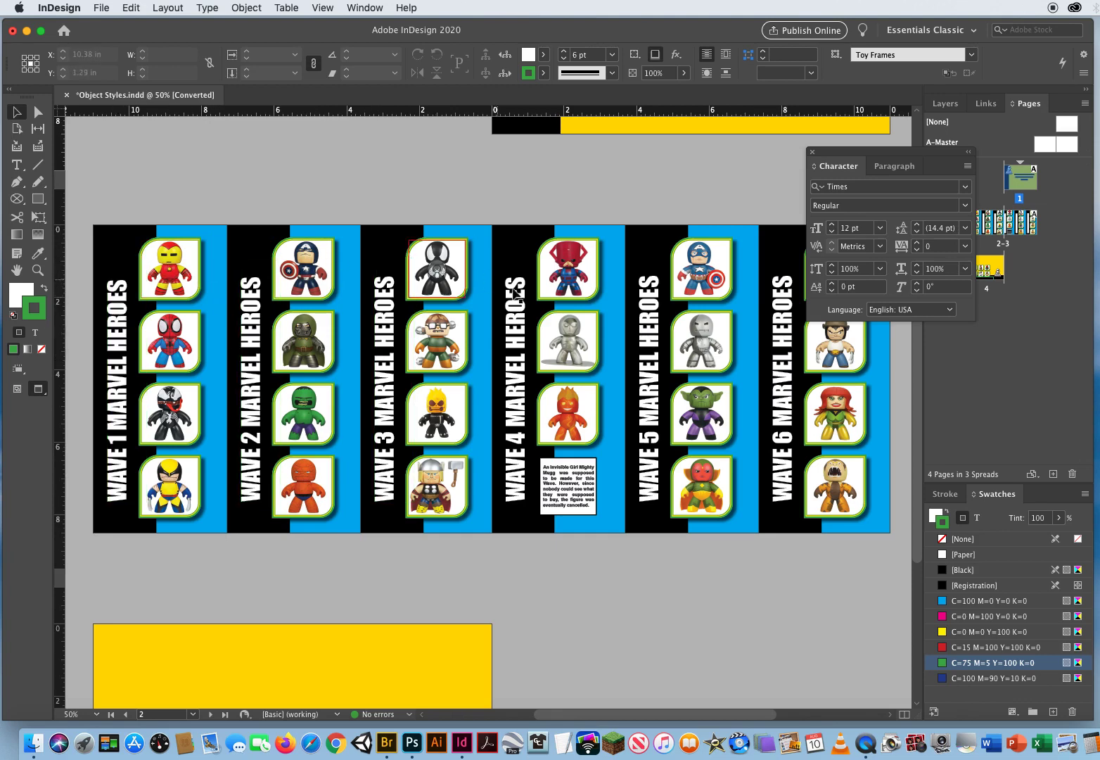
Step: Close the floating character settings and display the document's layer list
left_click(813, 152)
left_click(946, 103)
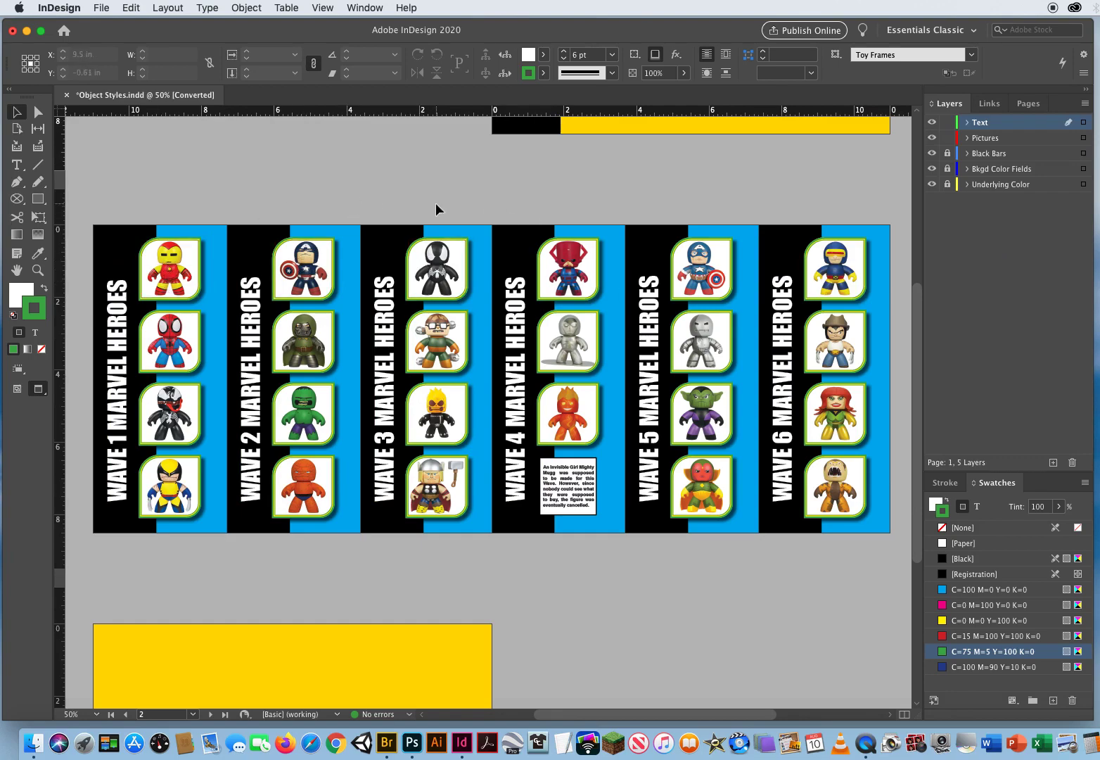
scroll(510, 583, "down", 10)
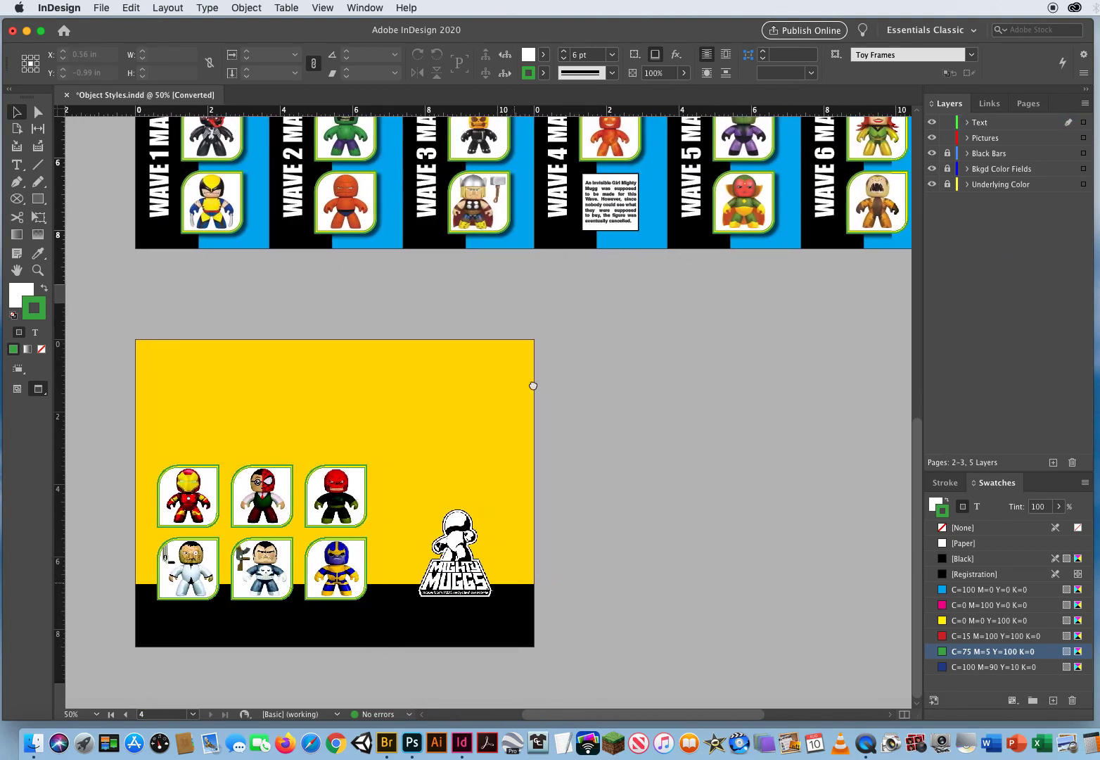
scroll(533, 386, "up", 8)
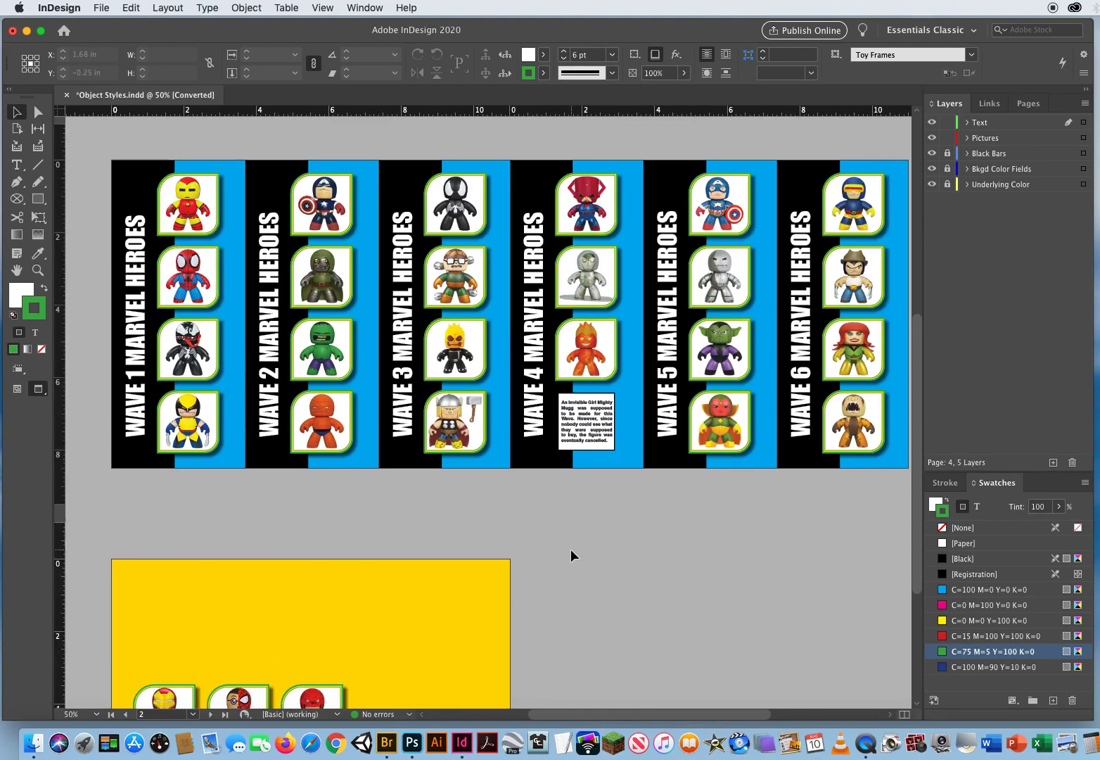